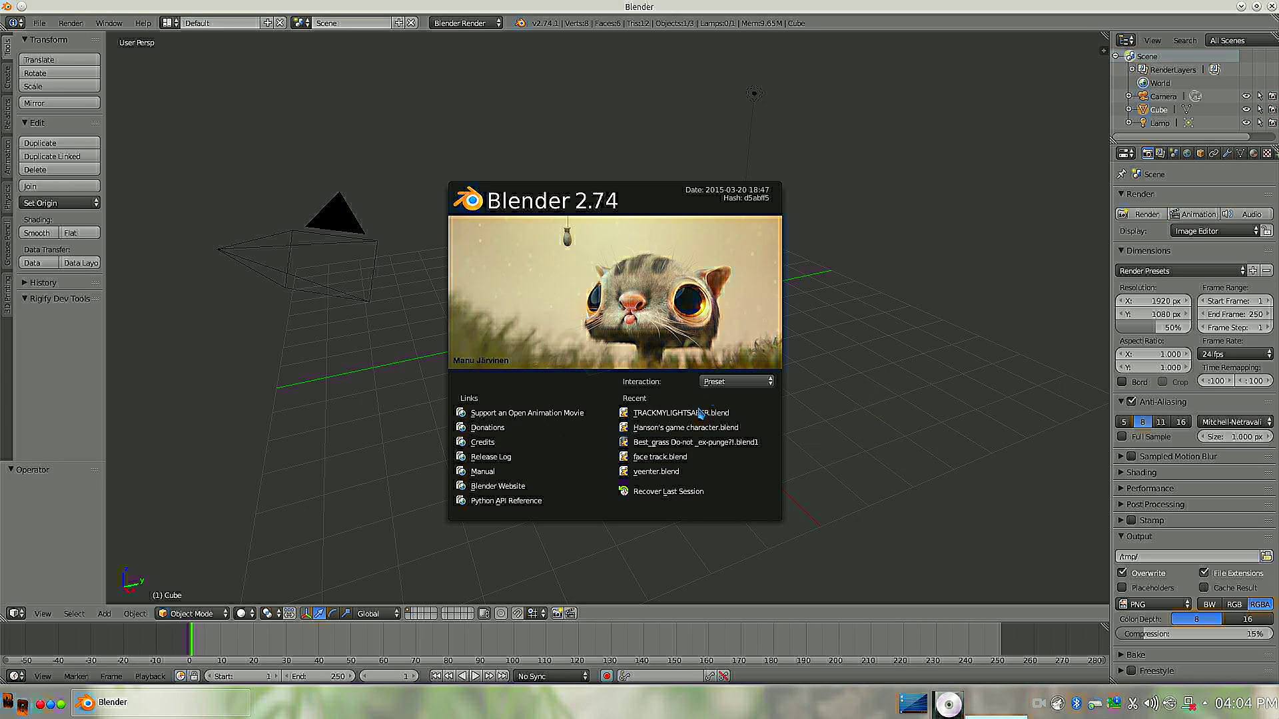
# Set the render resolution scale to 100% and the frame rate to 60 fps.
pyautogui.click(865, 410)
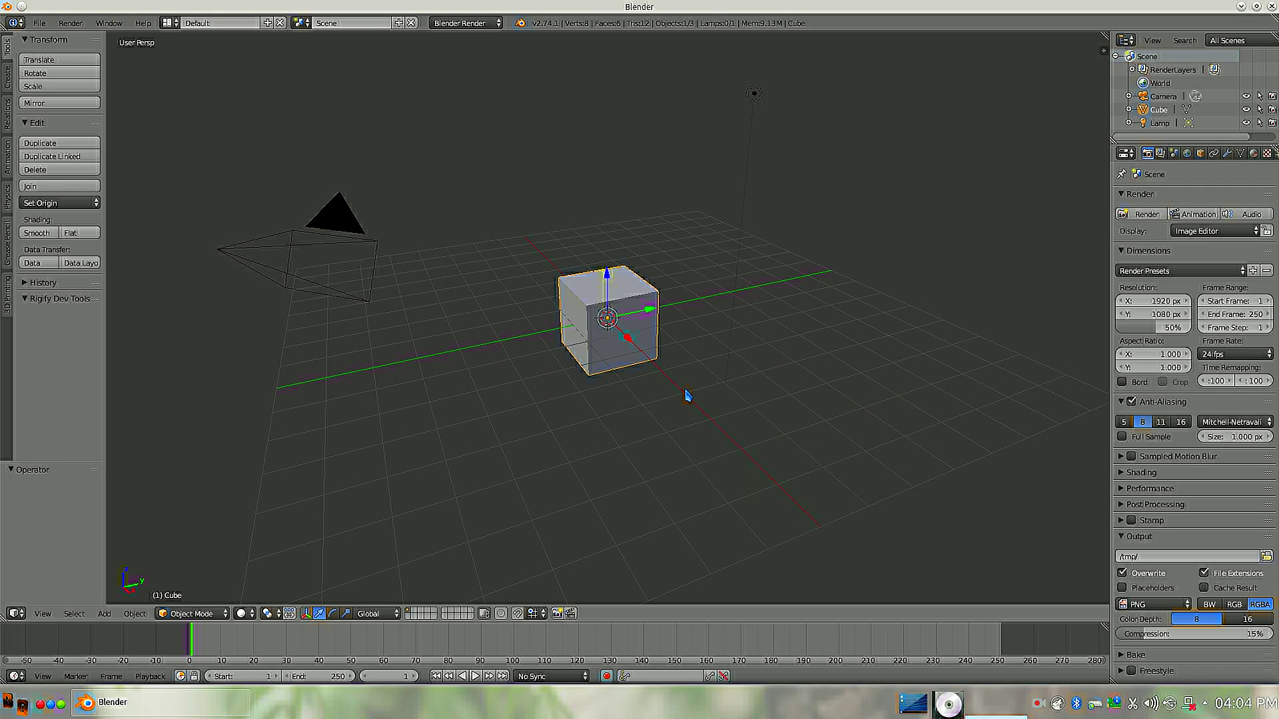
pyautogui.moveTo(1161, 329); pyautogui.dragTo(1198, 328)
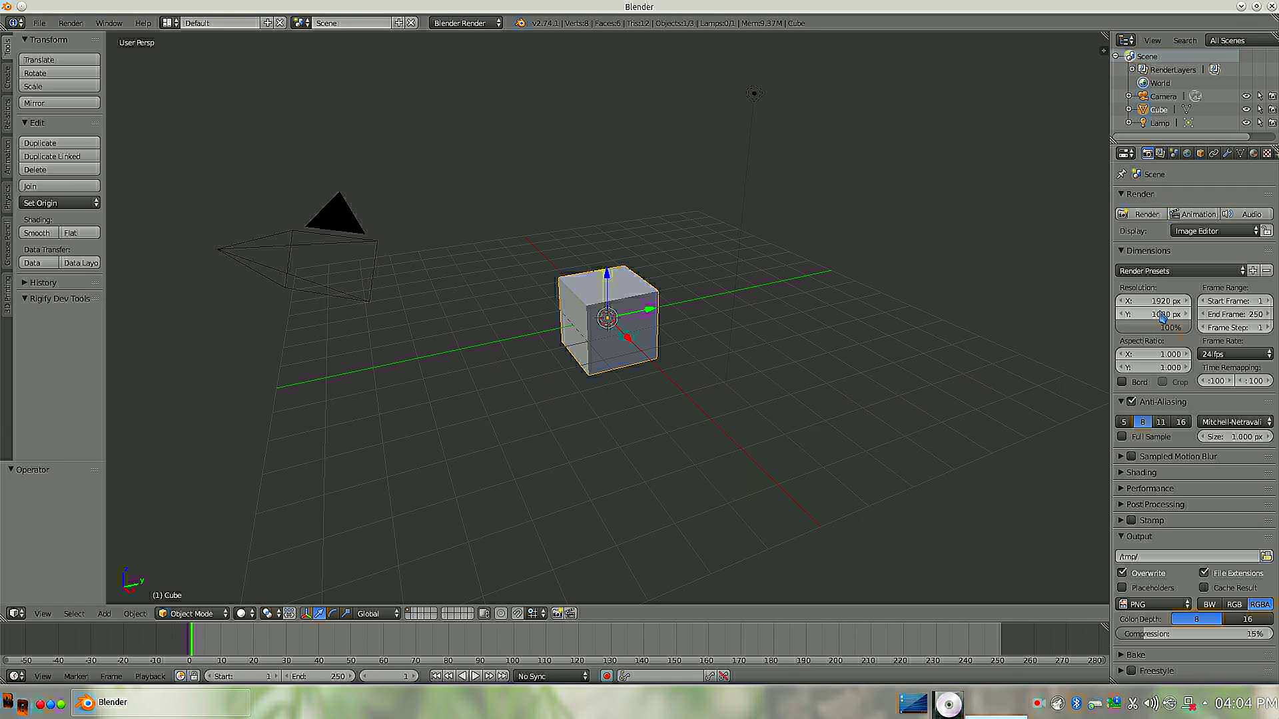
pyautogui.click(1143, 606)
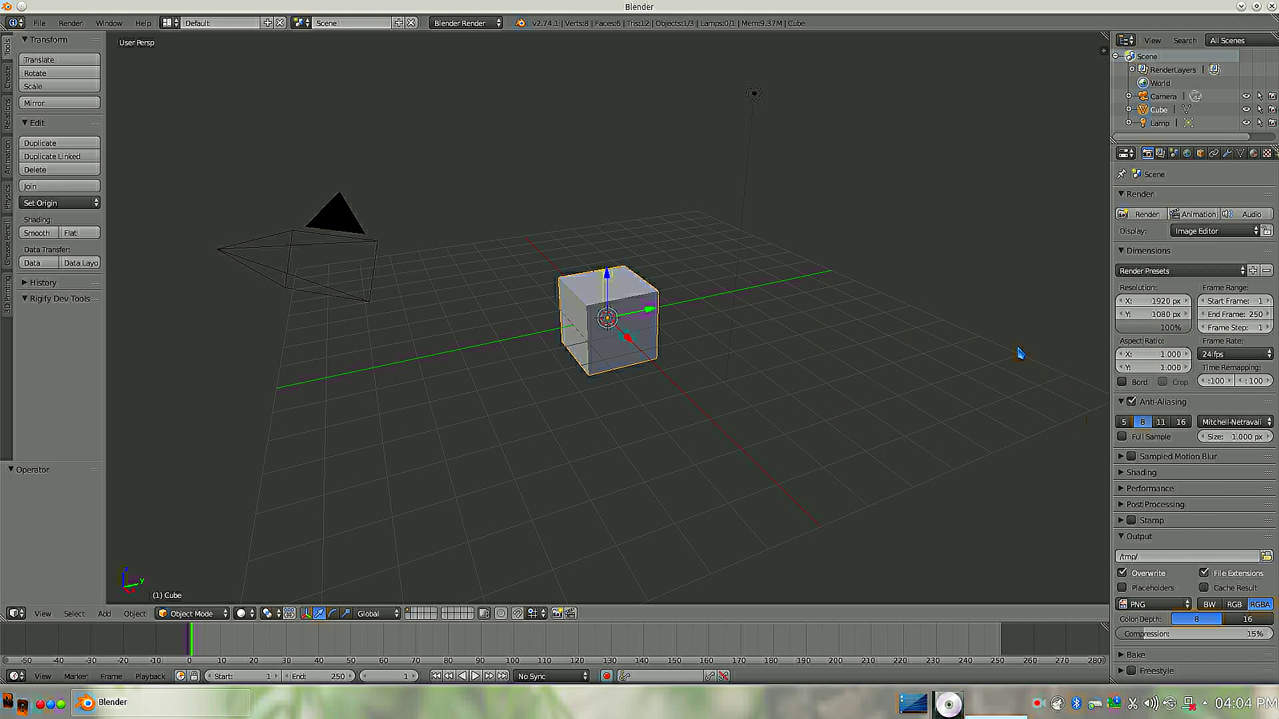
pyautogui.scroll(2, 736, 355)
pyautogui.scroll(-4, 734, 355)
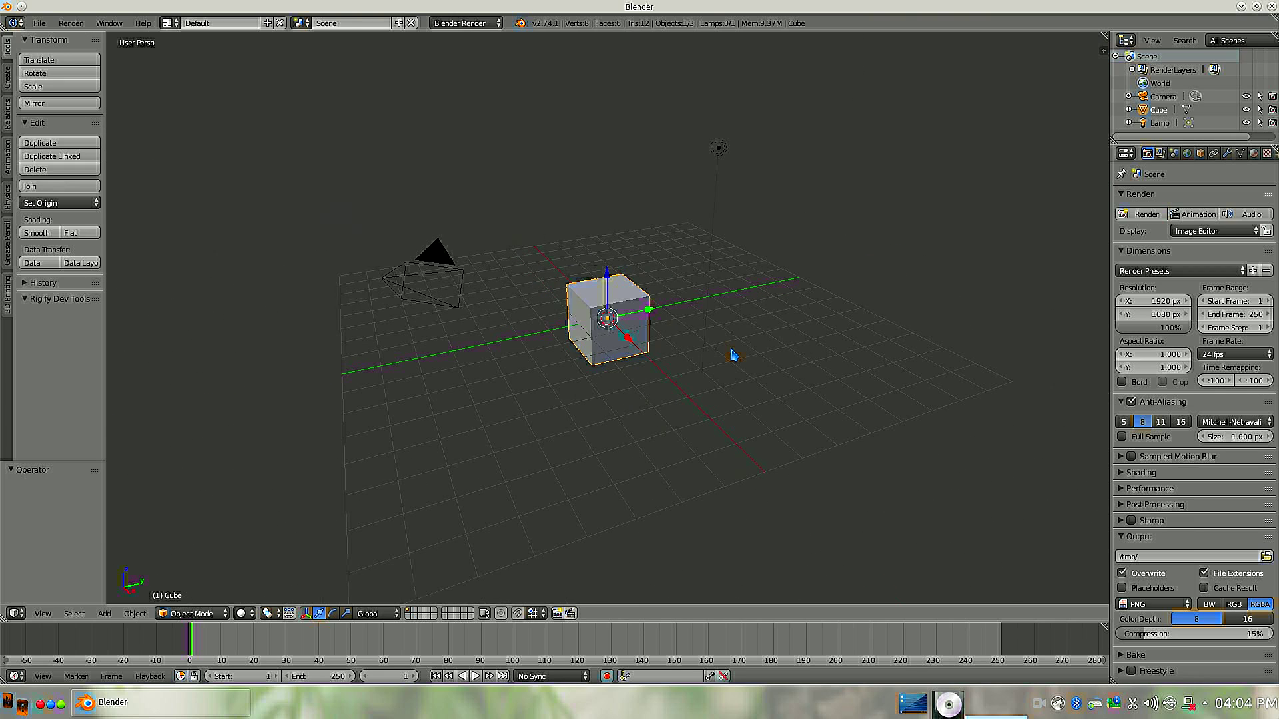
pyautogui.scroll(1, 735, 355)
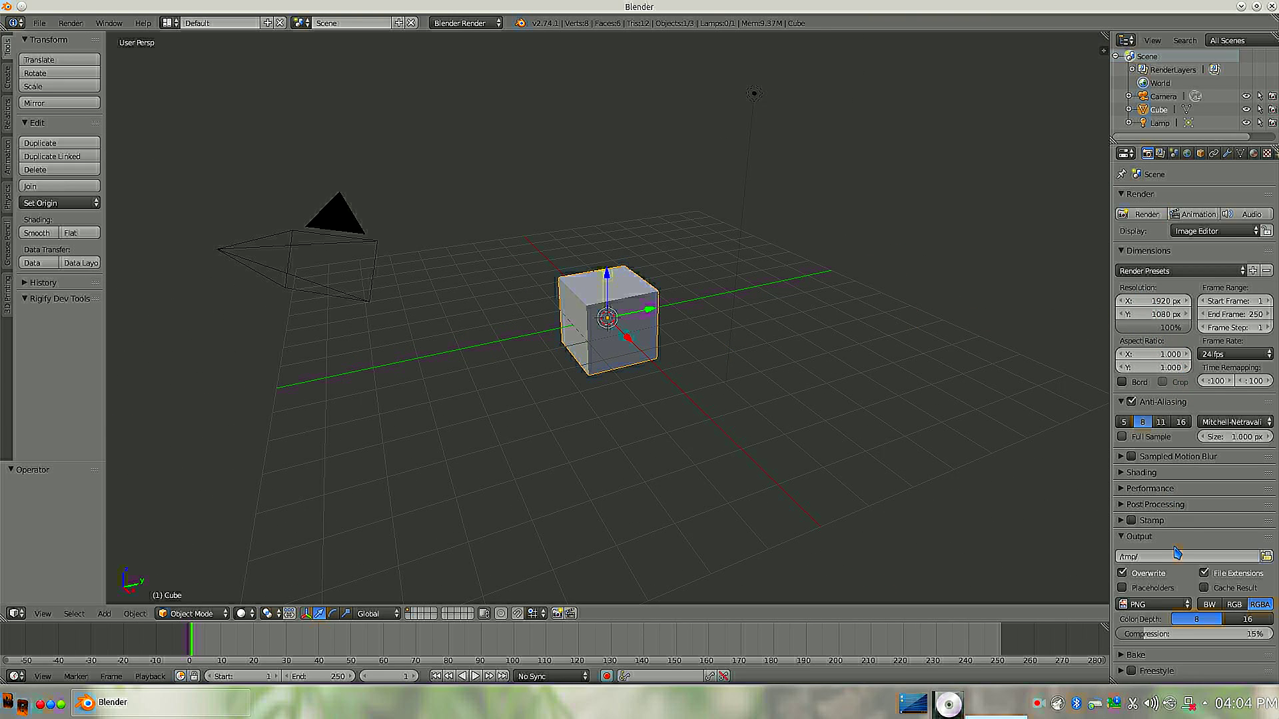
pyautogui.click(1227, 353)
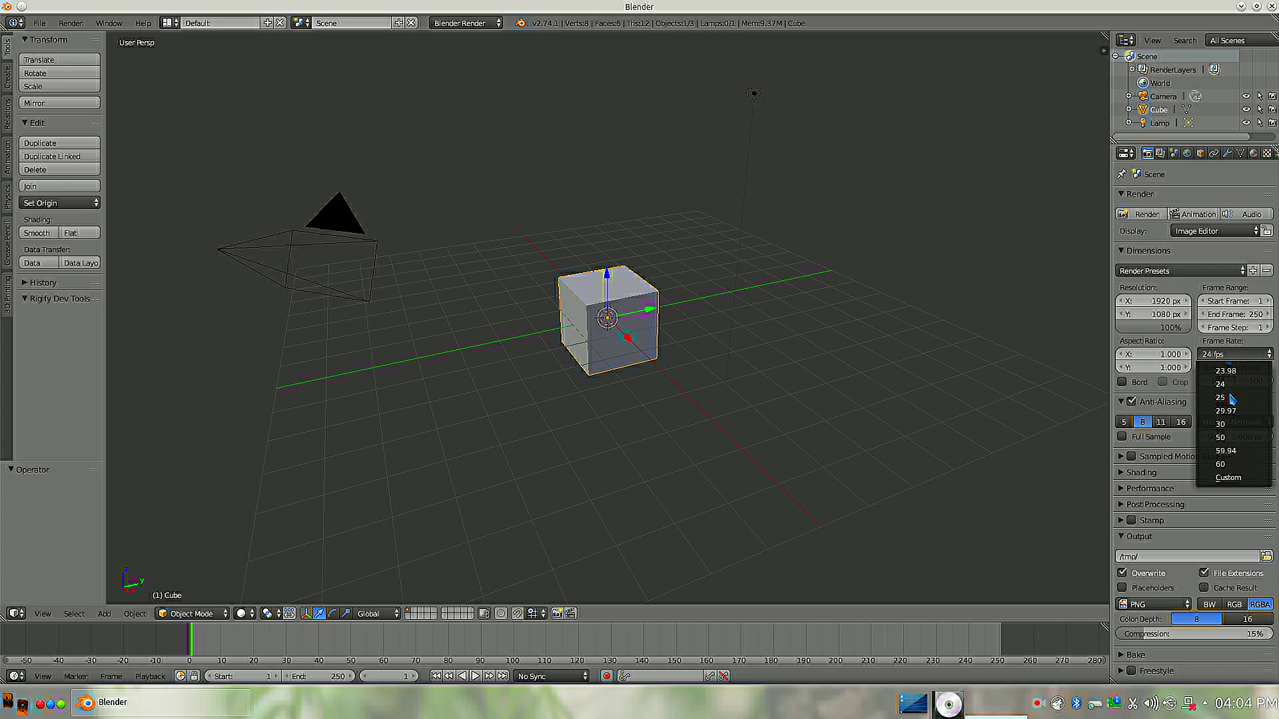
pyautogui.click(1220, 464)
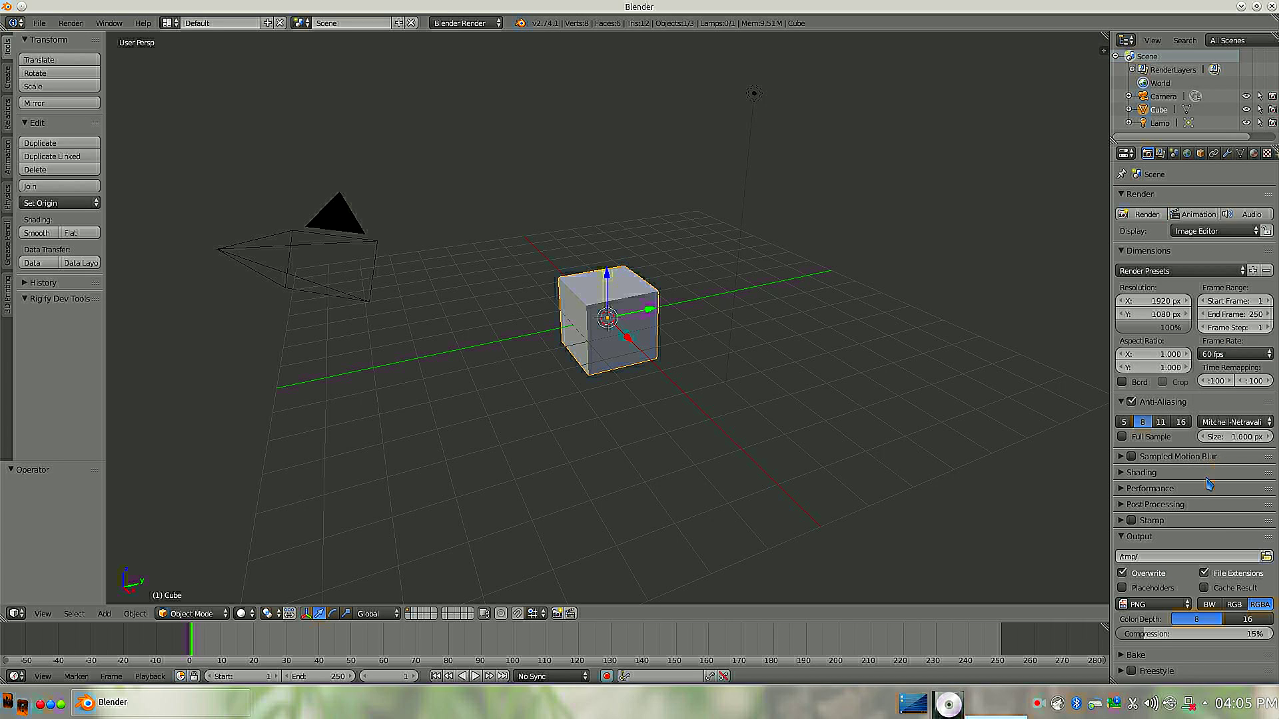
# Set the render output to MPEG with MPEG-4 as the encoding format.
pyautogui.click(1129, 614)
pyautogui.click(1158, 572)
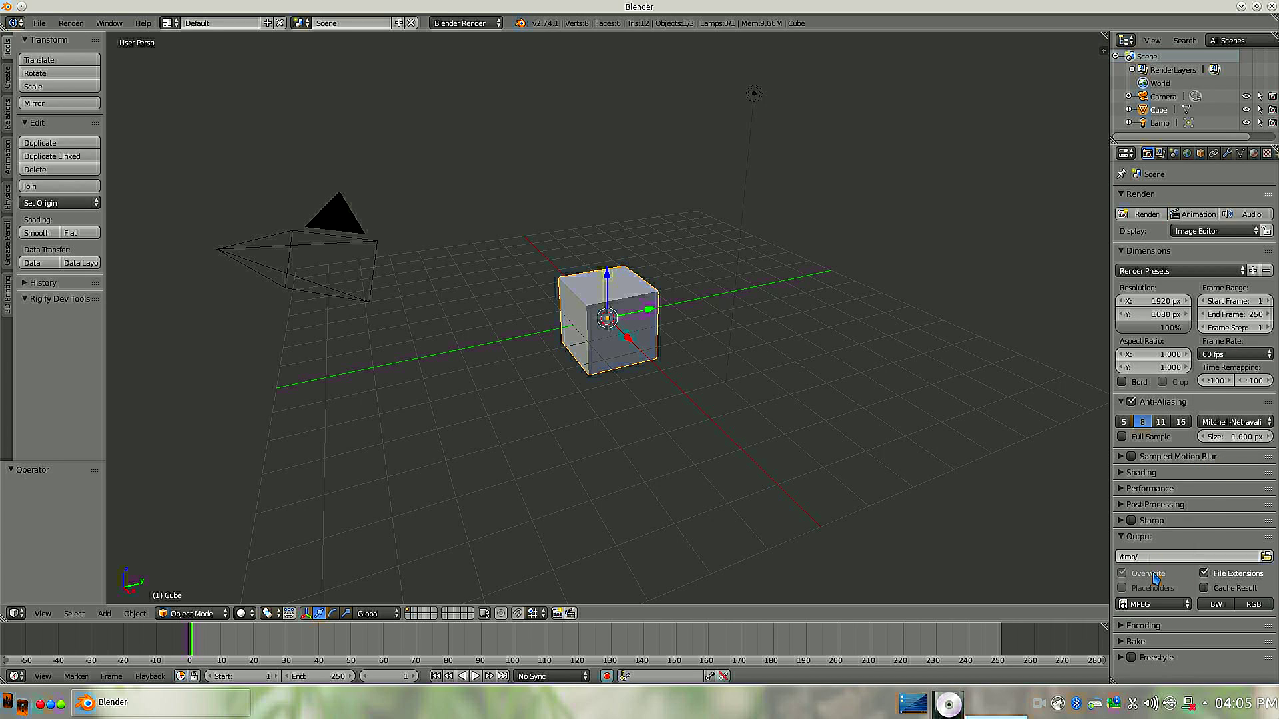
pyautogui.click(1139, 627)
pyautogui.scroll(-1, 1139, 627)
pyautogui.click(1162, 636)
pyautogui.click(1161, 602)
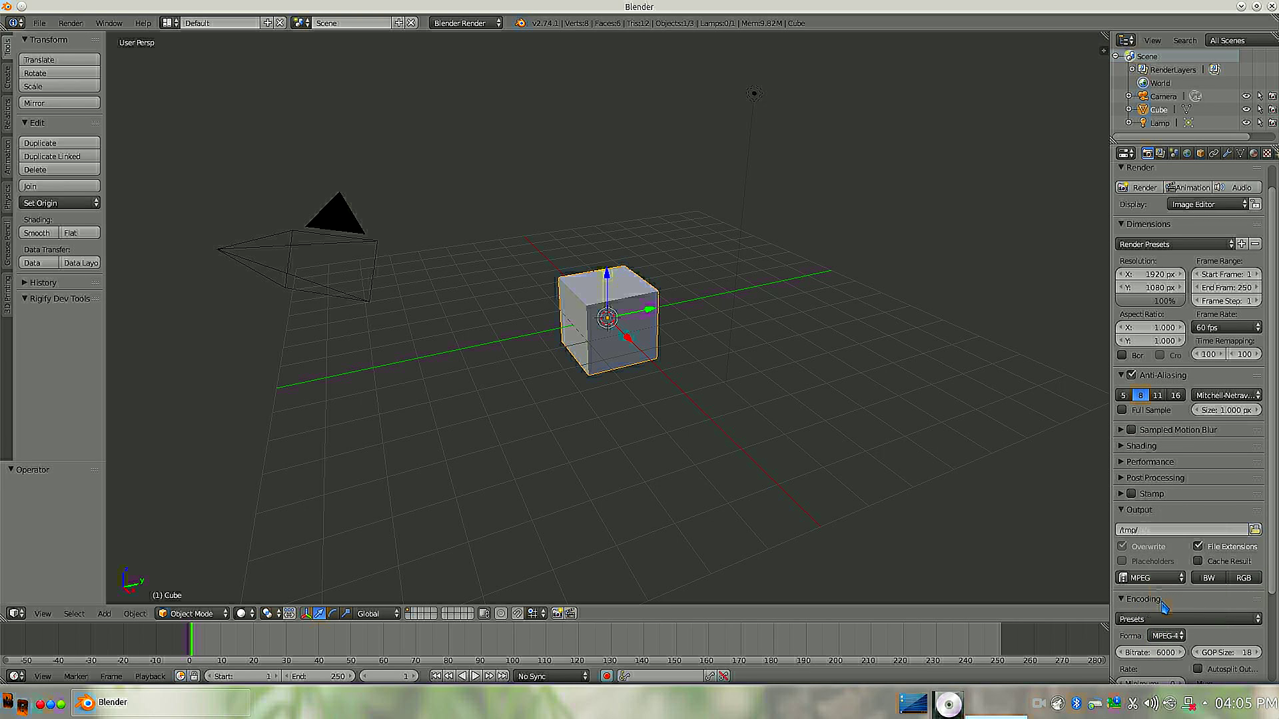
pyautogui.scroll(1, 1163, 603)
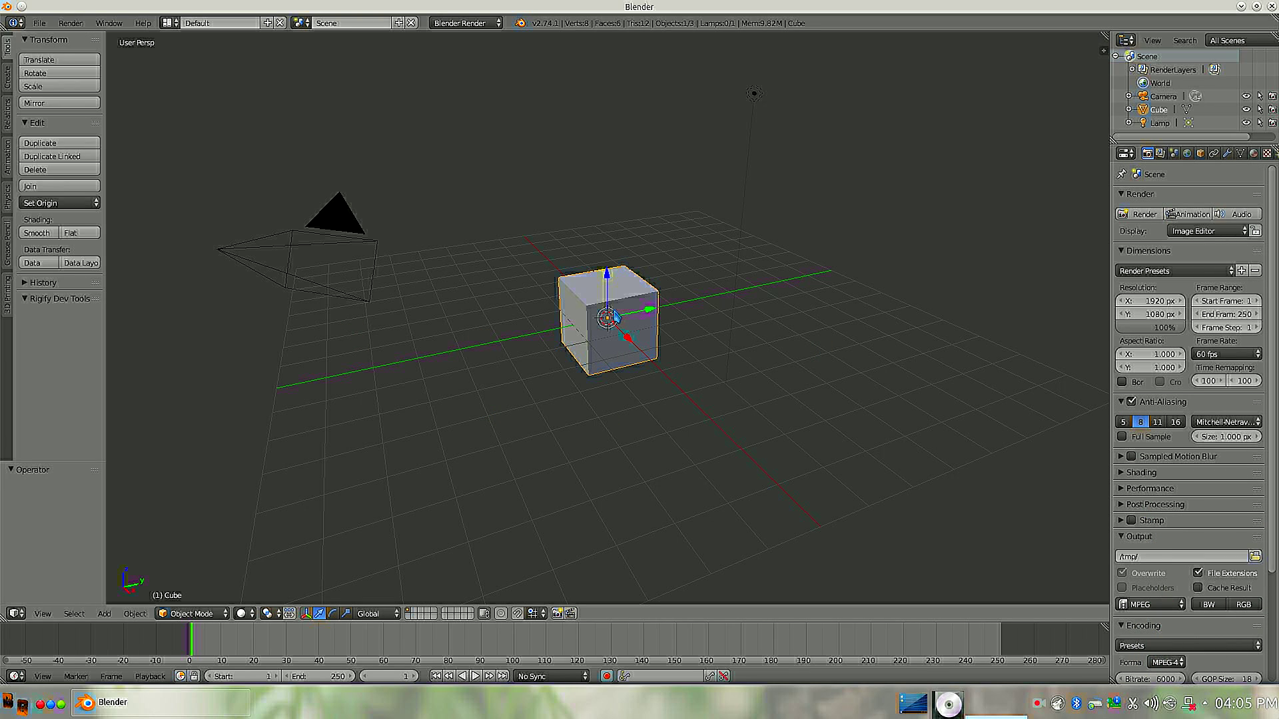
# Delete the default cube and add a mesh plane in its place.
pyautogui.press('x')
pyautogui.click(650, 266)
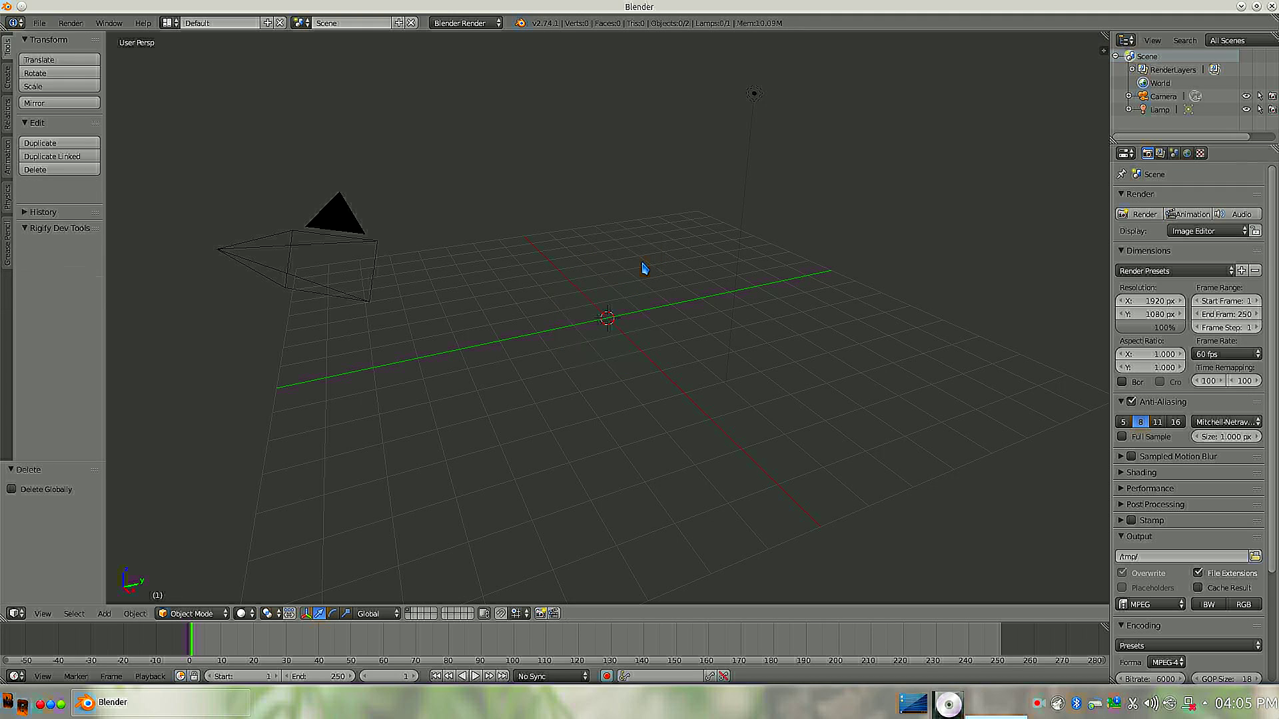
pyautogui.hotkey('shift', 'a')
pyautogui.moveTo(645, 264)
pyautogui.click(718, 266)
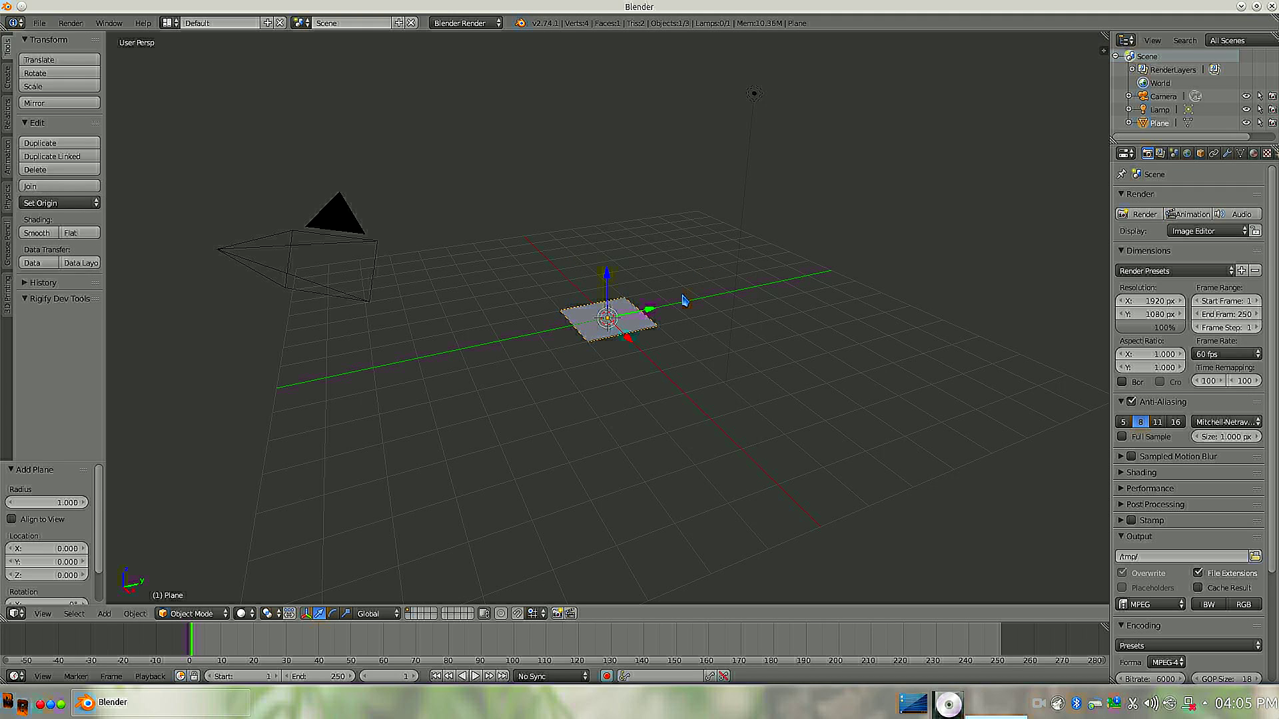
# Align the camera to the top view of the plane and delete the lamp.
pyautogui.press('KP_7')
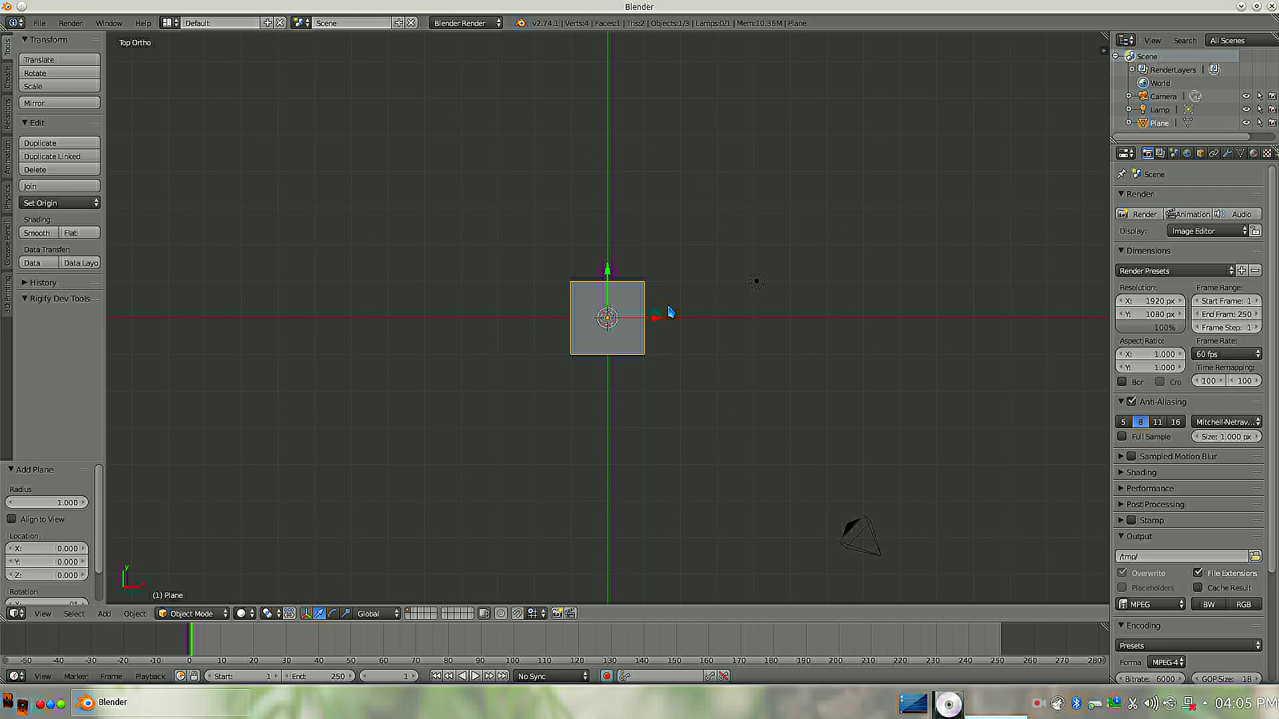
pyautogui.press('ctrl+alt+KP_0')
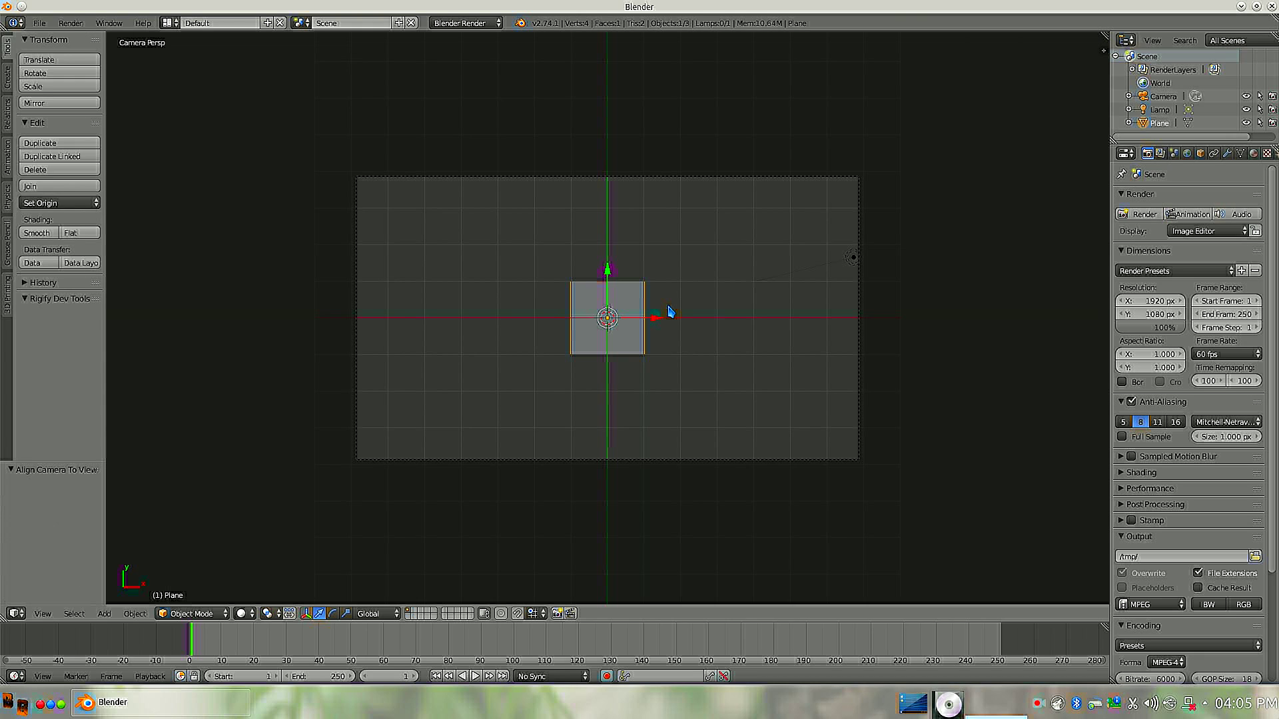
pyautogui.rightClick(853, 260)
pyautogui.press('x')
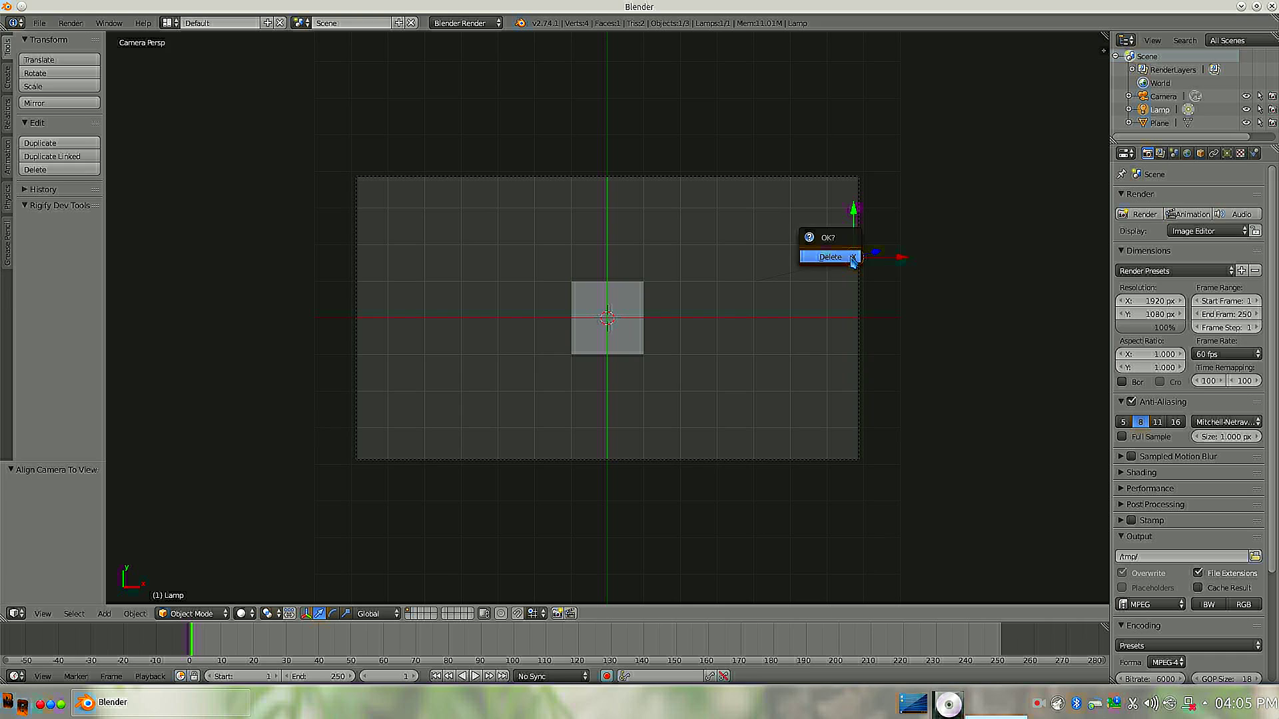
pyautogui.click(846, 262)
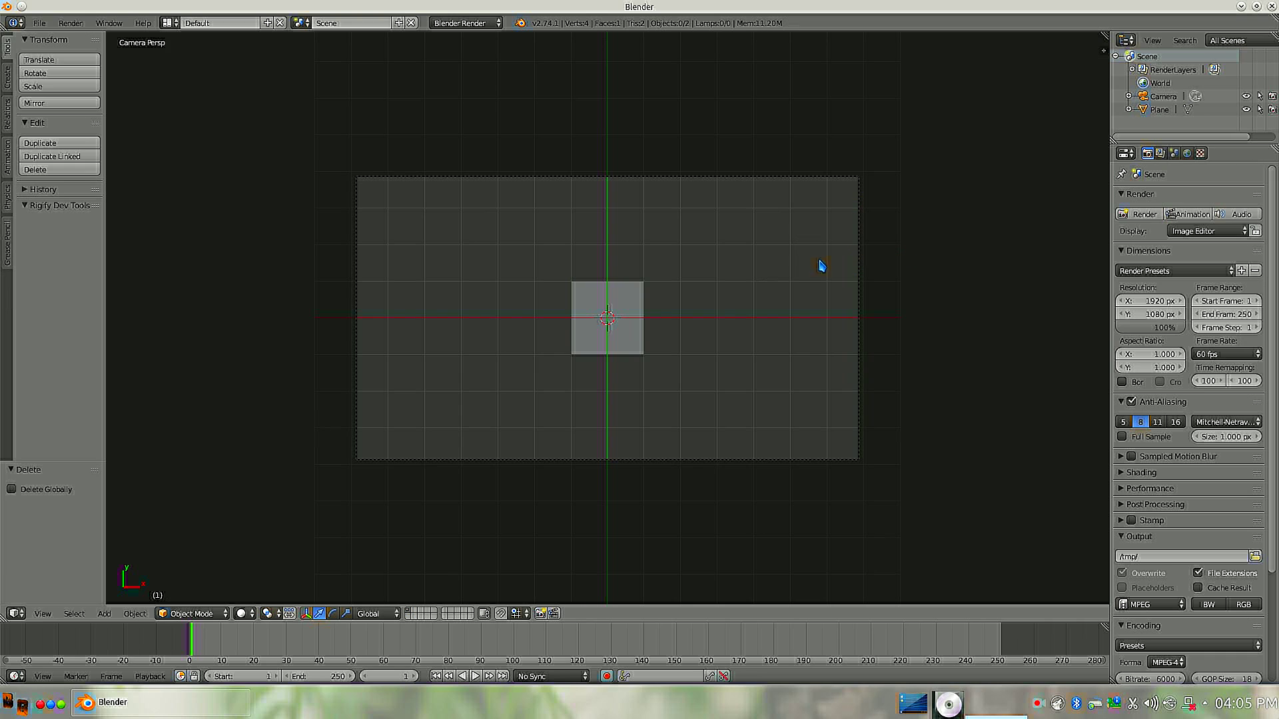
# Give the plane a new material and make it shadeless.
pyautogui.rightClick(585, 290)
pyautogui.scroll(4, 657, 343)
pyautogui.scroll(-2, 658, 342)
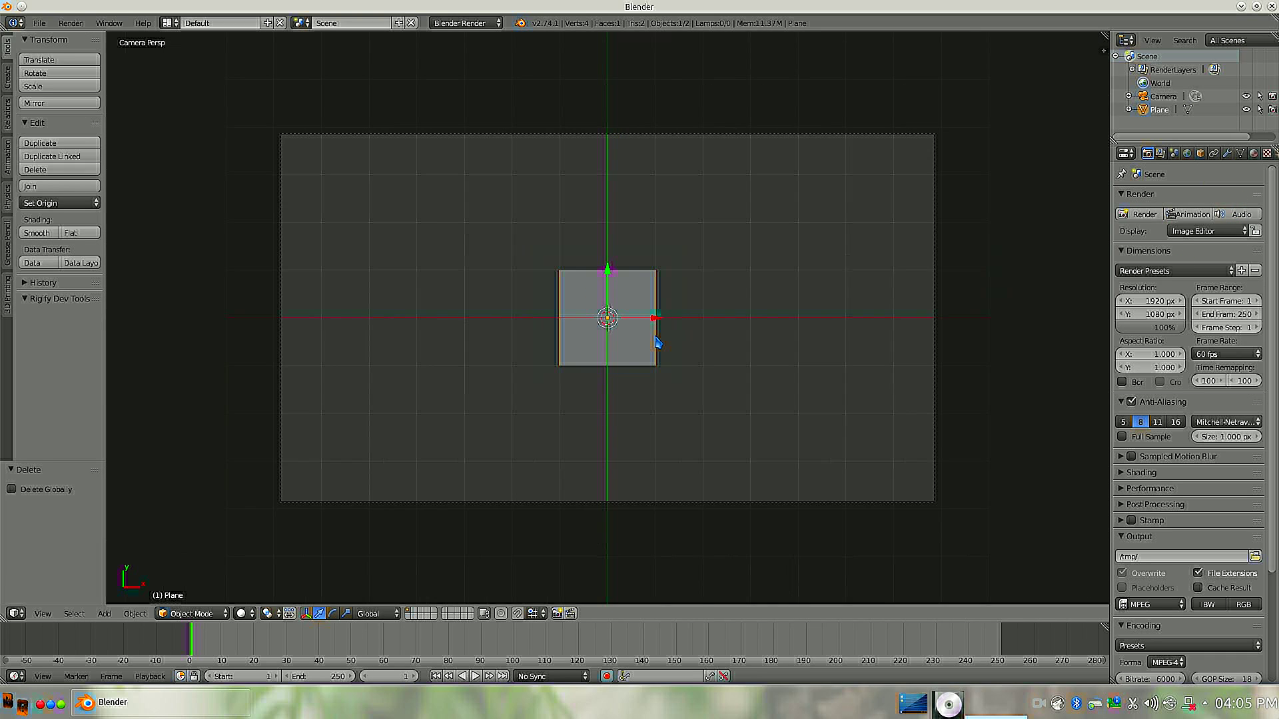
pyautogui.scroll(1, 657, 343)
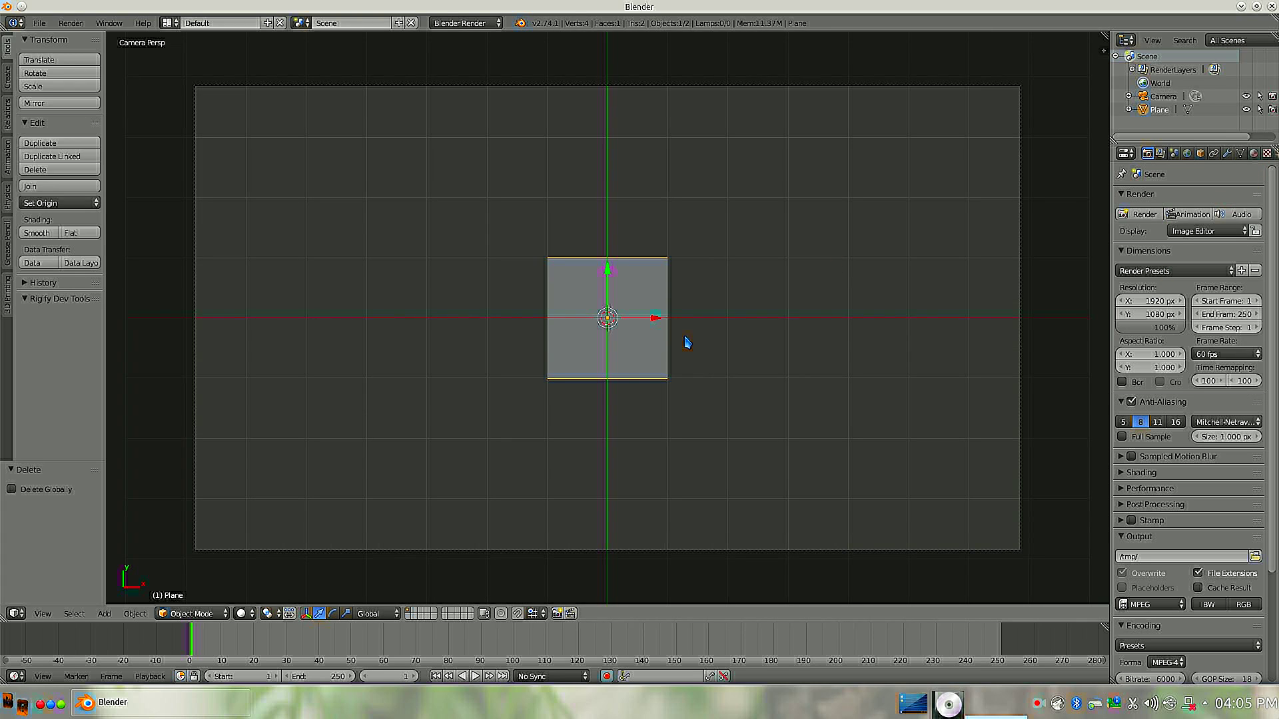
pyautogui.click(1254, 153)
pyautogui.click(1179, 241)
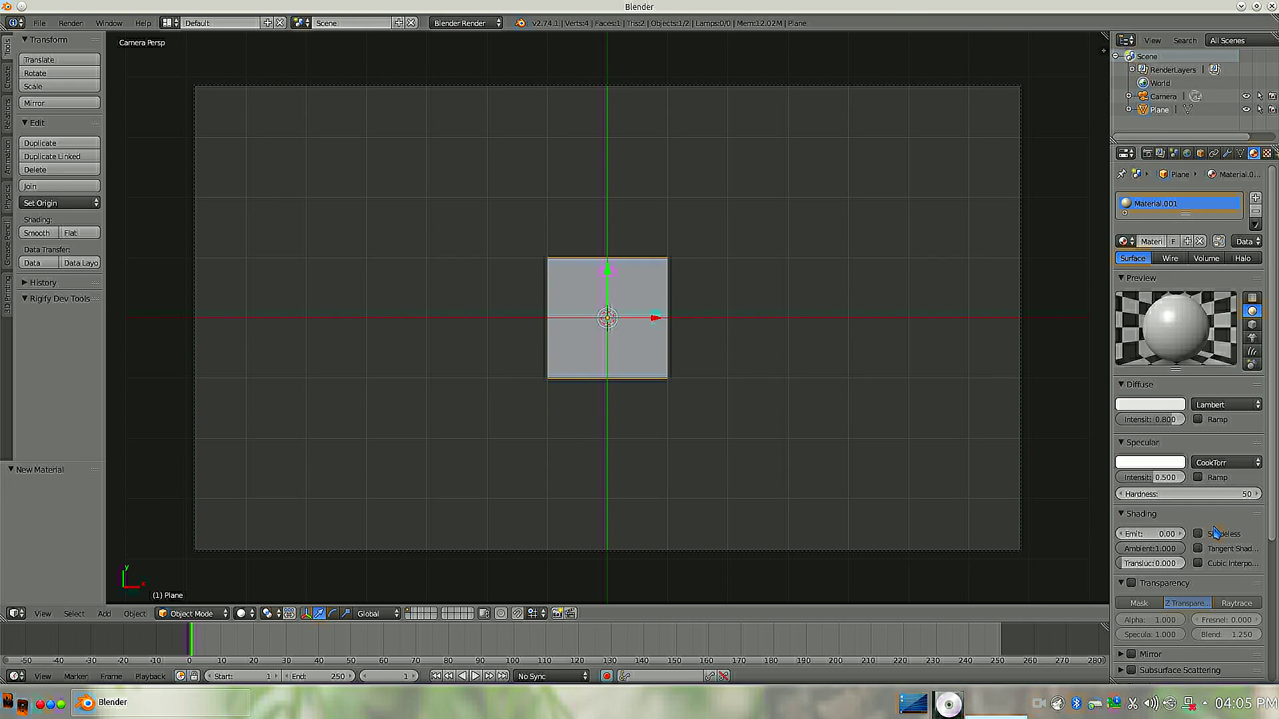
pyautogui.click(1212, 533)
# Set the plane material's diffuse colour to pure green with R 0, G 1 and B 0.
pyautogui.click(1136, 407)
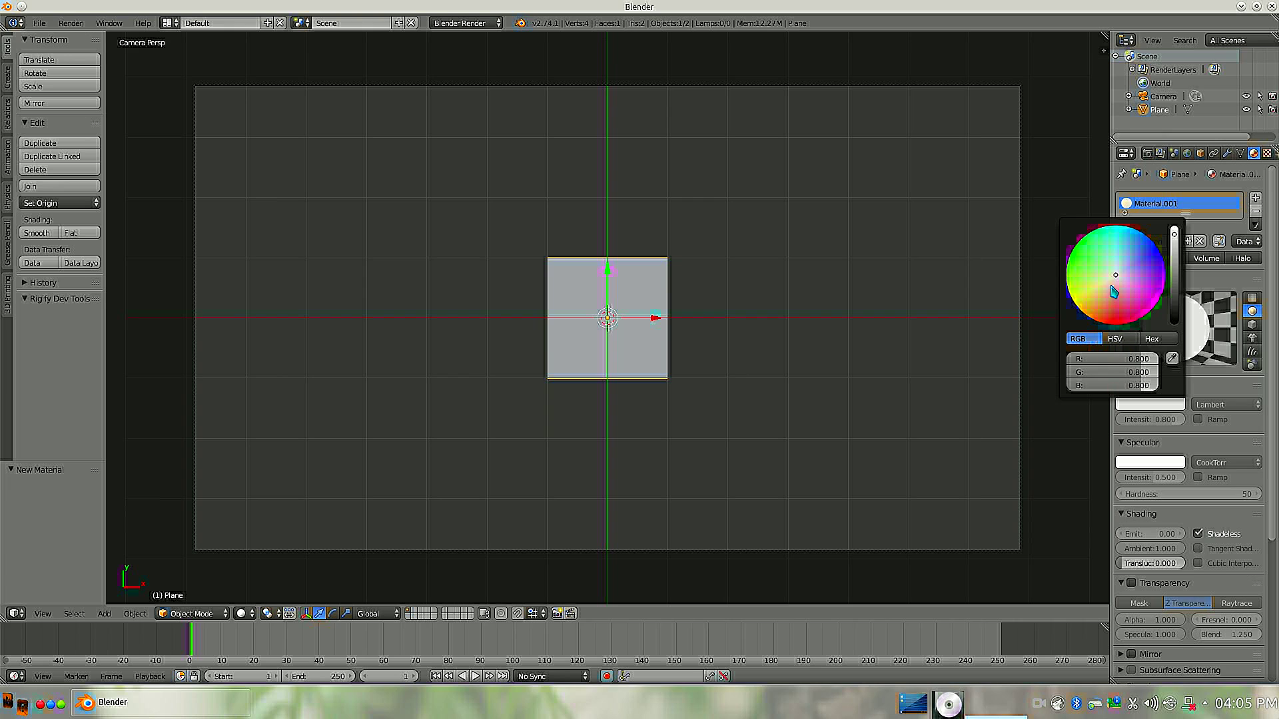
pyautogui.moveTo(1111, 286); pyautogui.dragTo(1158, 248)
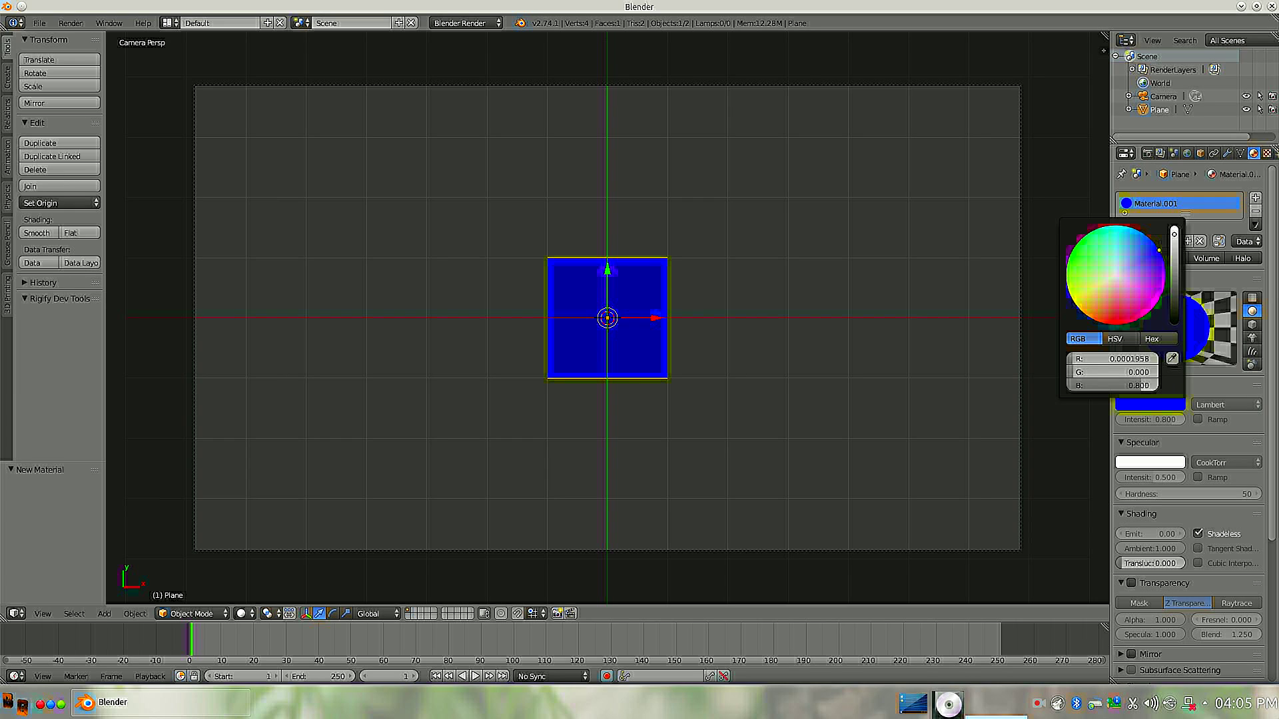
pyautogui.moveTo(1160, 250); pyautogui.dragTo(1104, 227)
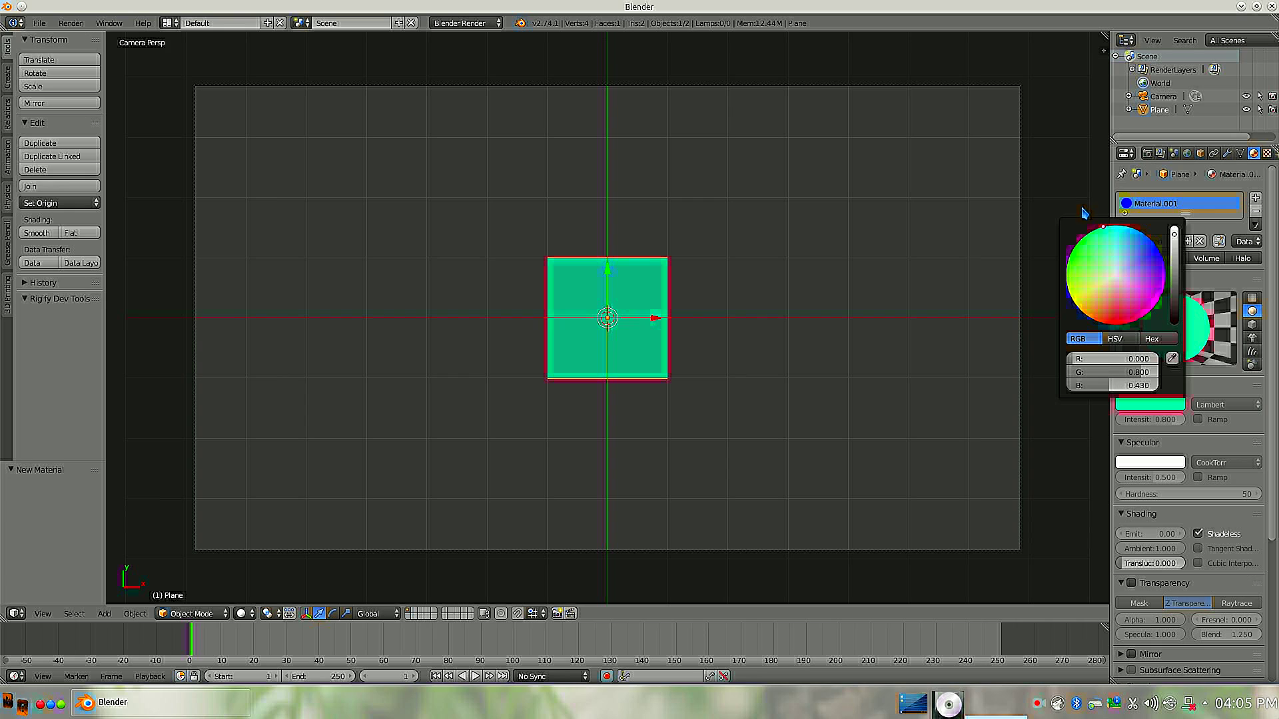
pyautogui.moveTo(1107, 371); pyautogui.dragTo(1128, 372)
pyautogui.moveTo(1111, 386); pyautogui.dragTo(899, 365)
pyautogui.press('Return')
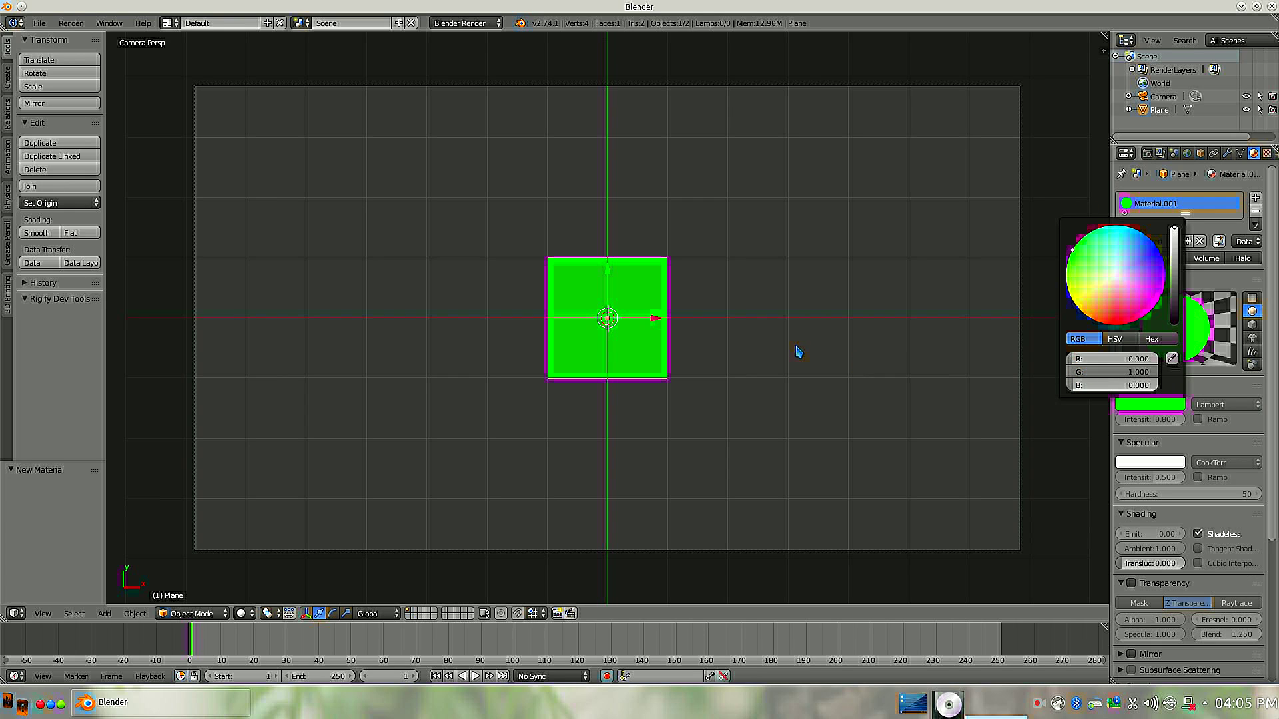
pyautogui.scroll(-1, 734, 360)
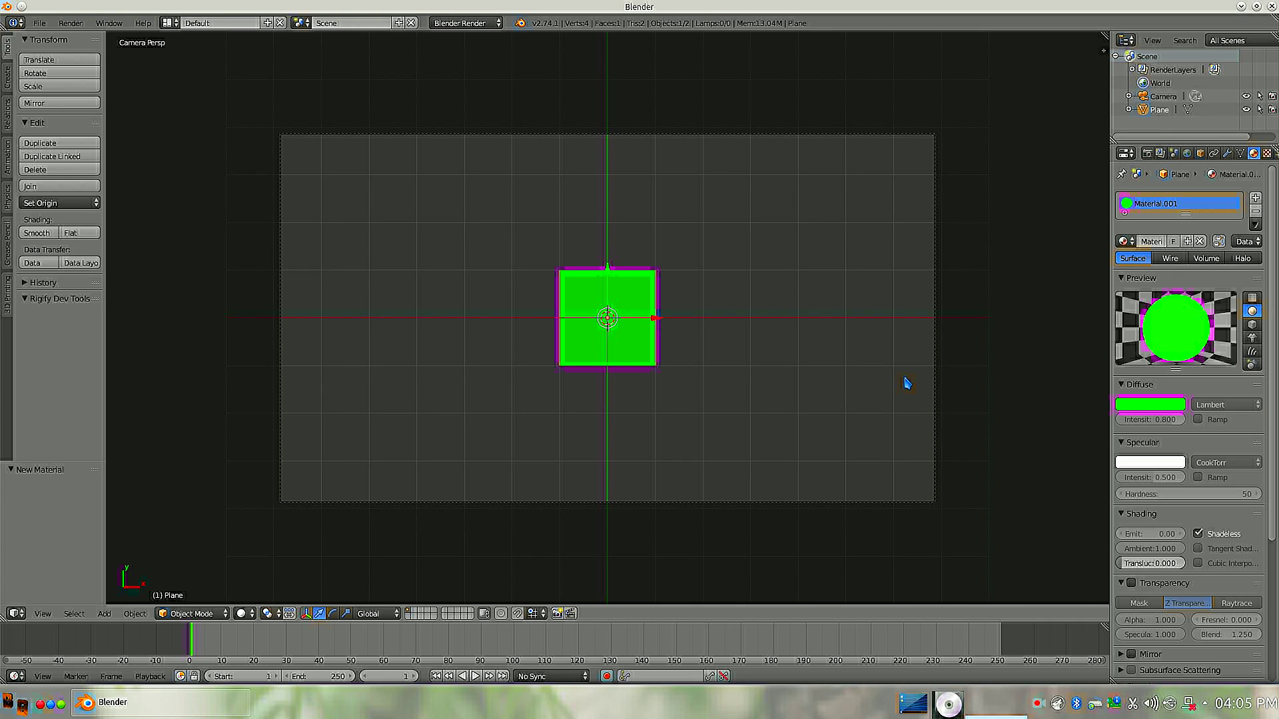
# Enable background images in the 3D view and add a movie clip entry with Camera Clip turned off.
pyautogui.press('n')
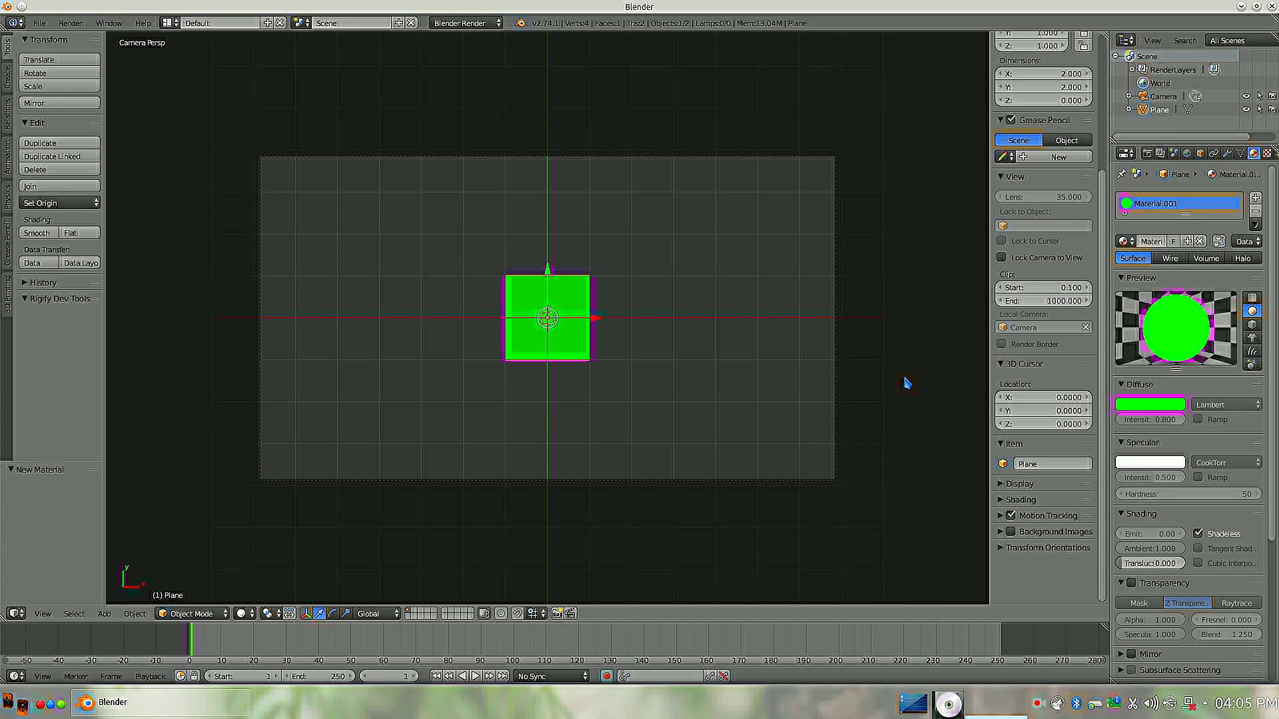
pyautogui.click(1012, 532)
pyautogui.click(1001, 532)
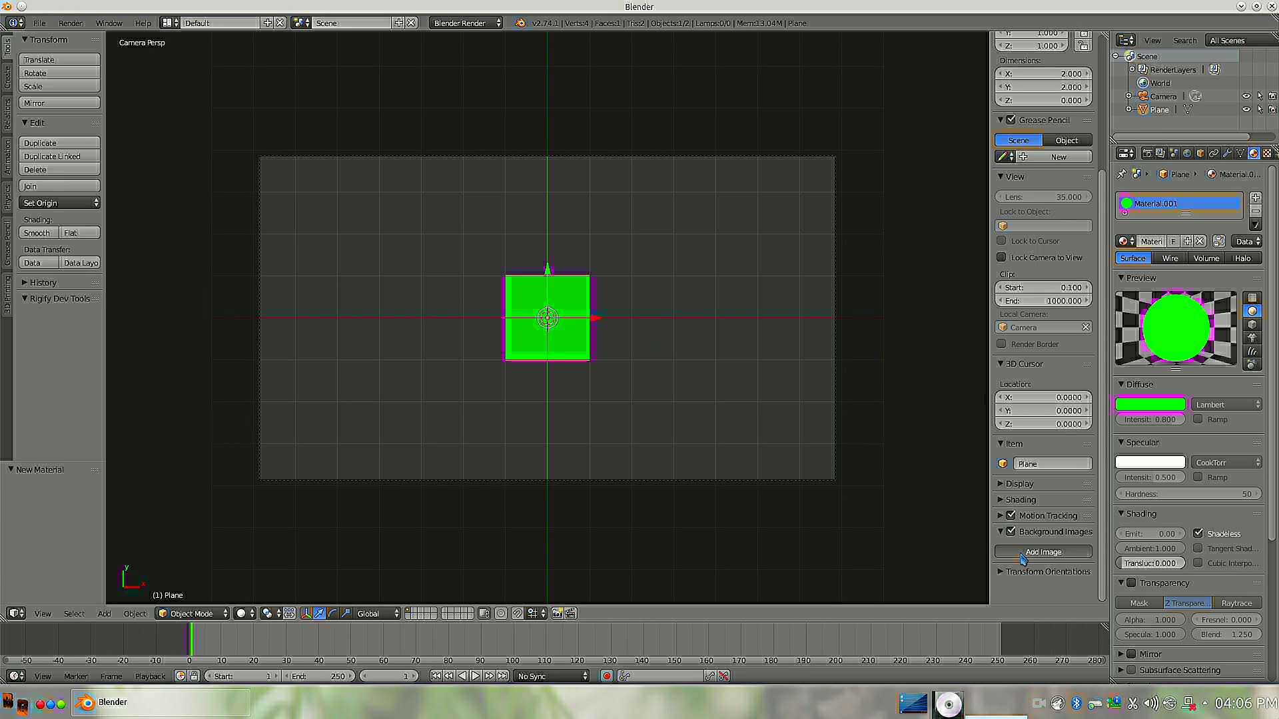
pyautogui.click(1024, 552)
pyautogui.scroll(-2, 1024, 565)
pyautogui.click(1064, 557)
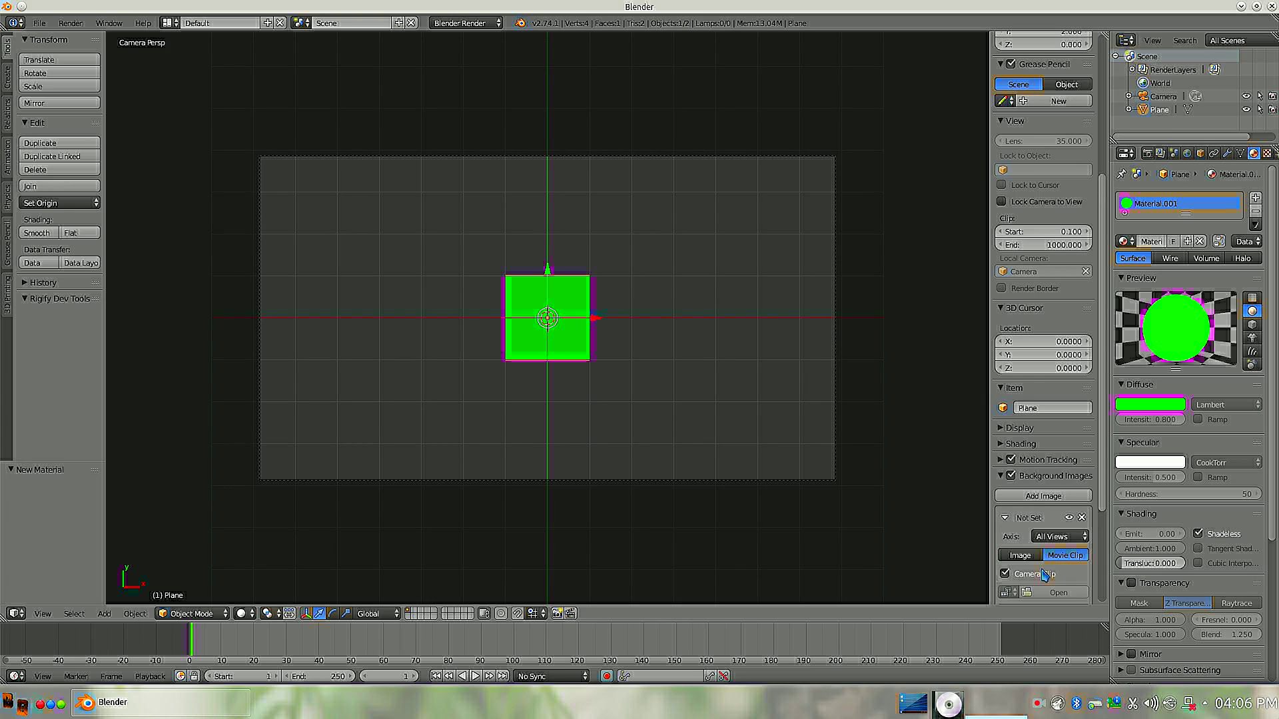
pyautogui.scroll(-3, 1031, 574)
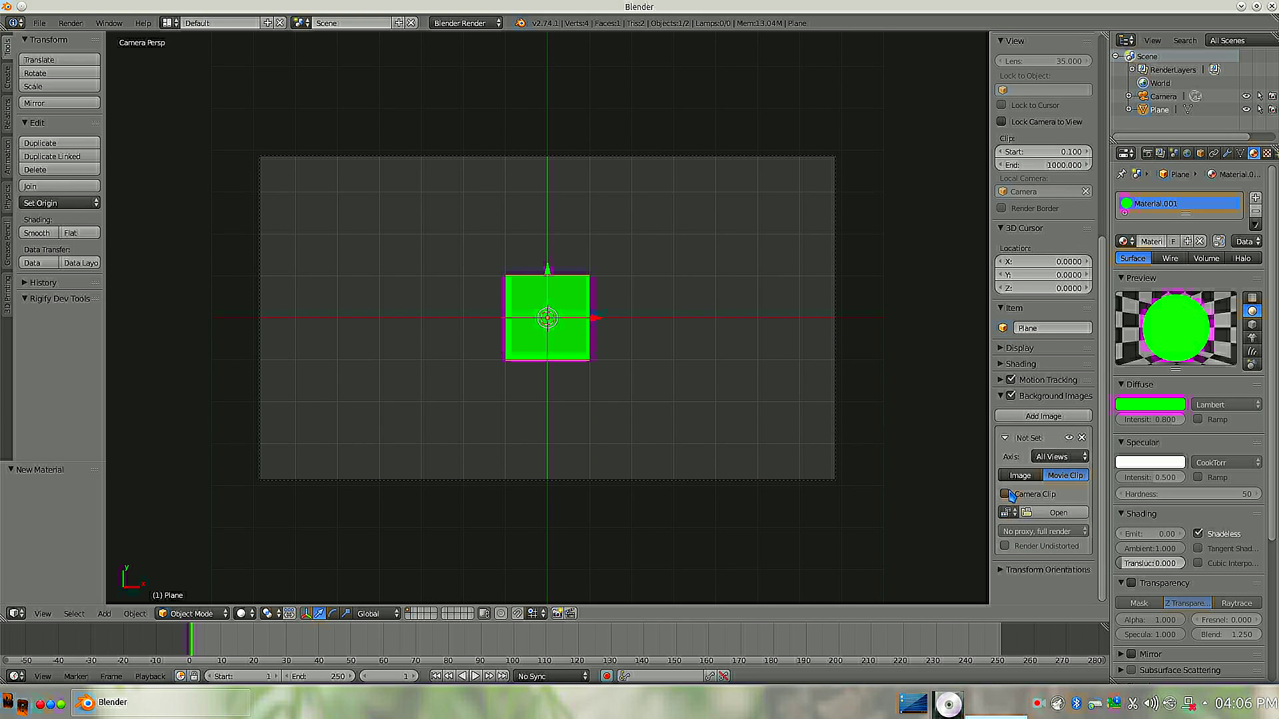
# Load trackme.MP4 from the Footage folder on TOSHIBA EXT1 as the background clip.
pyautogui.click(1056, 513)
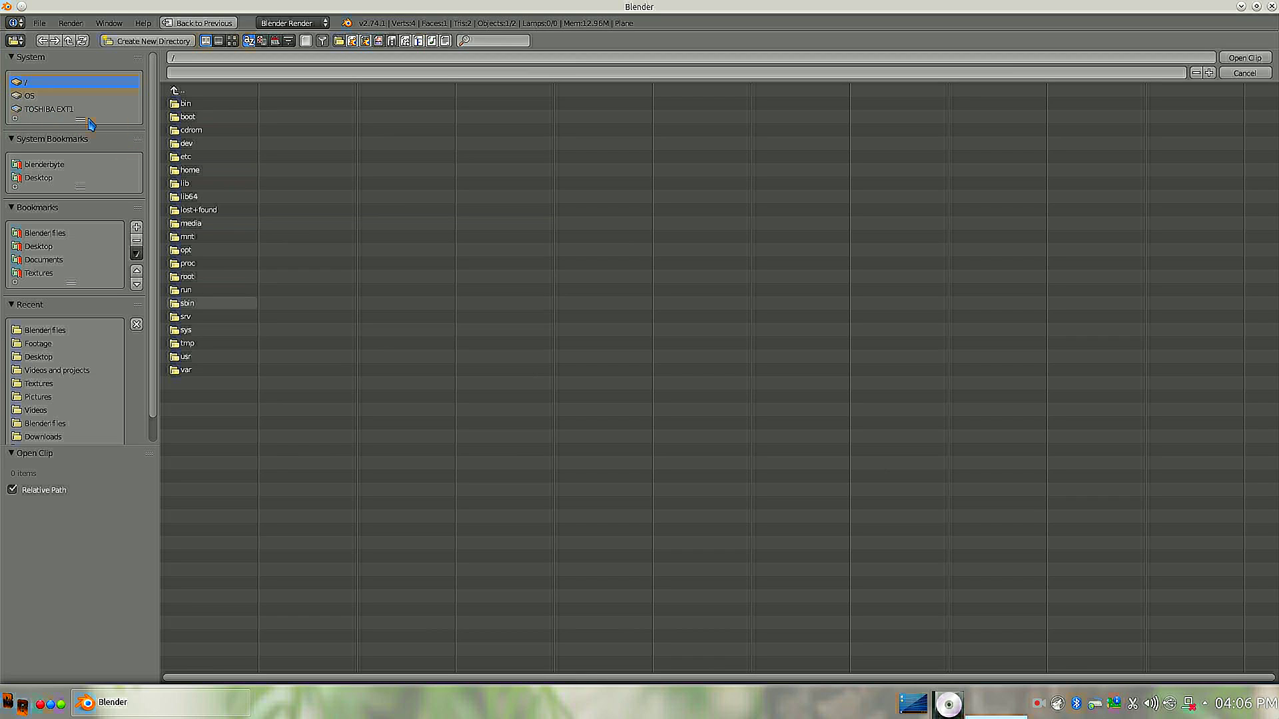
pyautogui.click(40, 109)
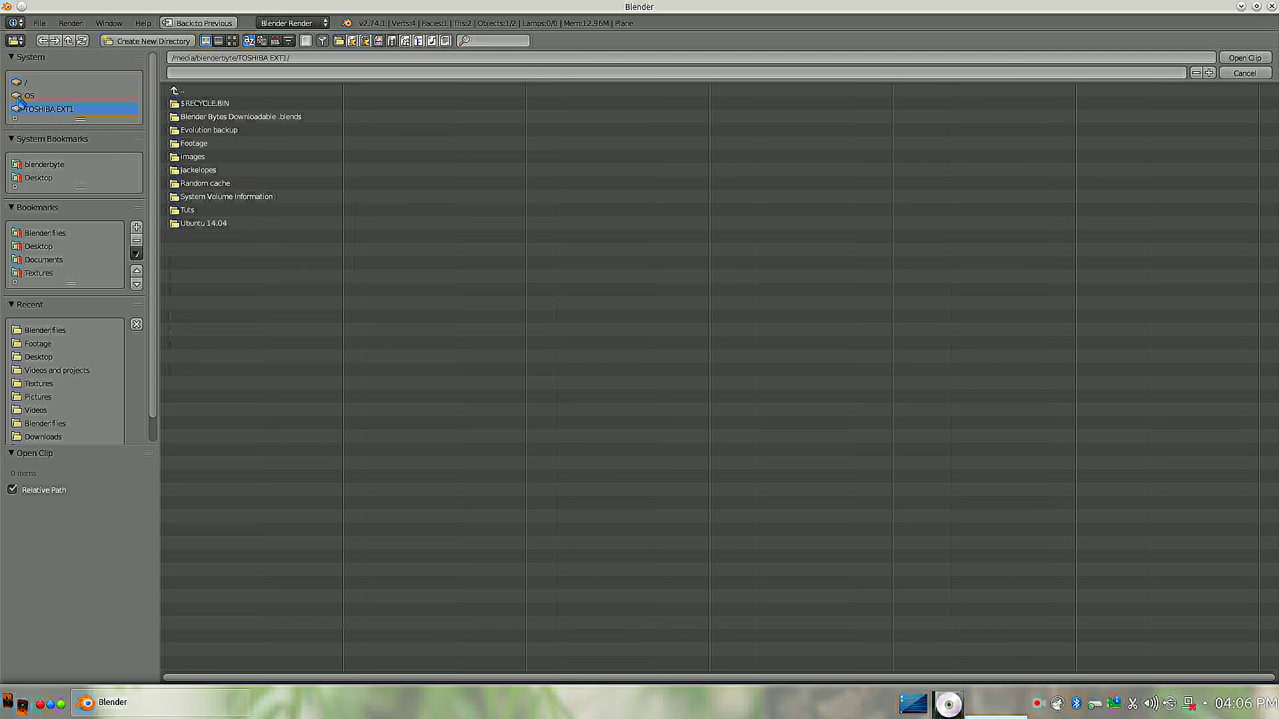
pyautogui.click(193, 143)
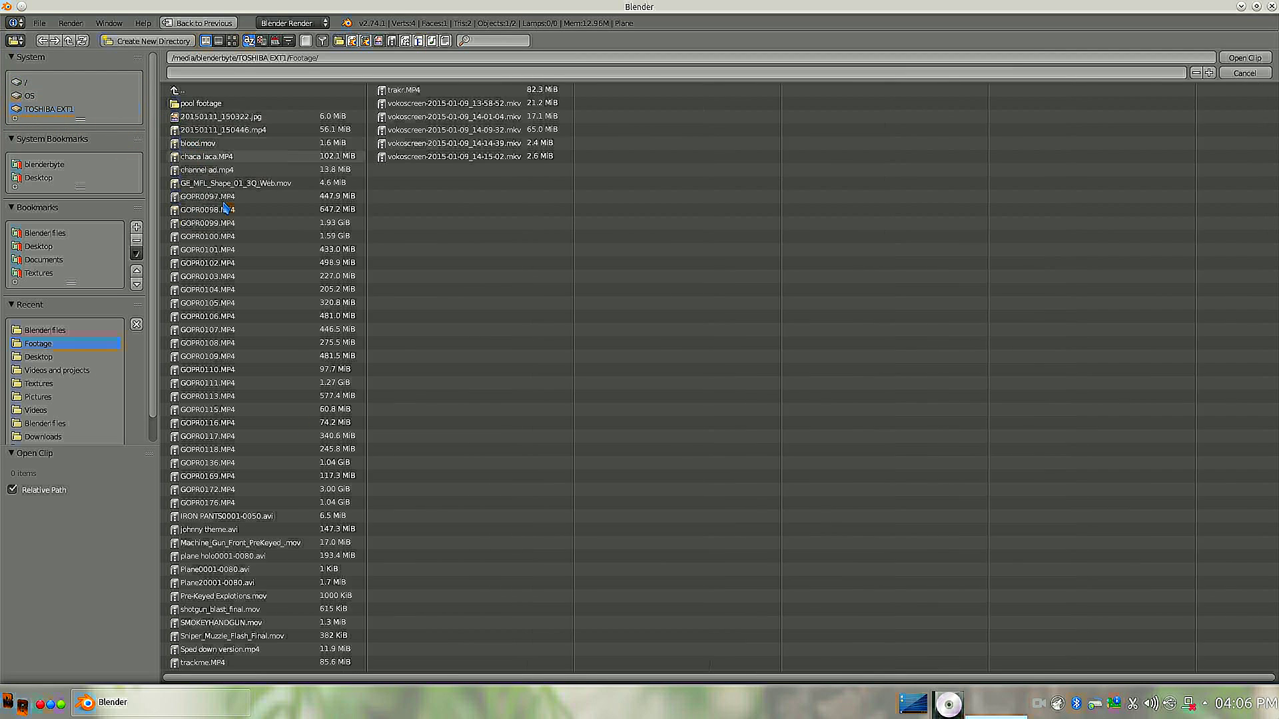
pyautogui.click(198, 664)
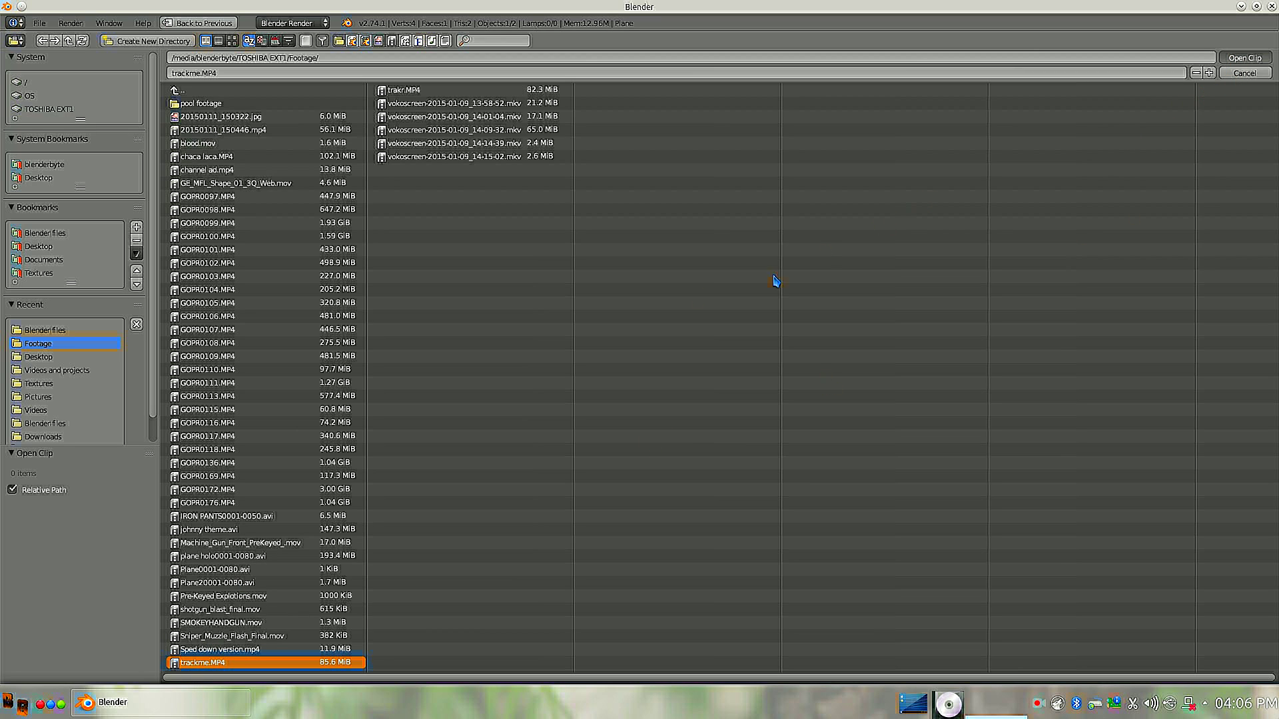
pyautogui.press('Return')
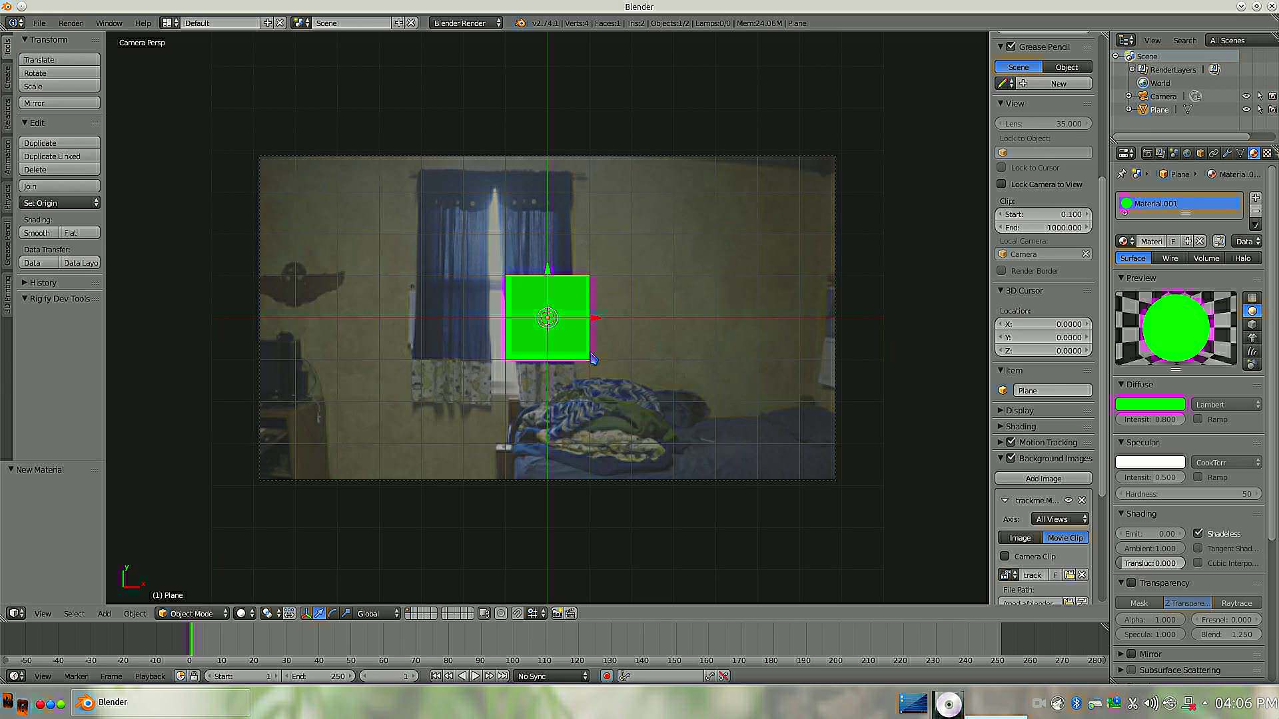
# Set the background clip's opacity to 1.000.
pyautogui.scroll(-4, 1029, 555)
pyautogui.moveTo(1024, 564); pyautogui.dragTo(1074, 564)
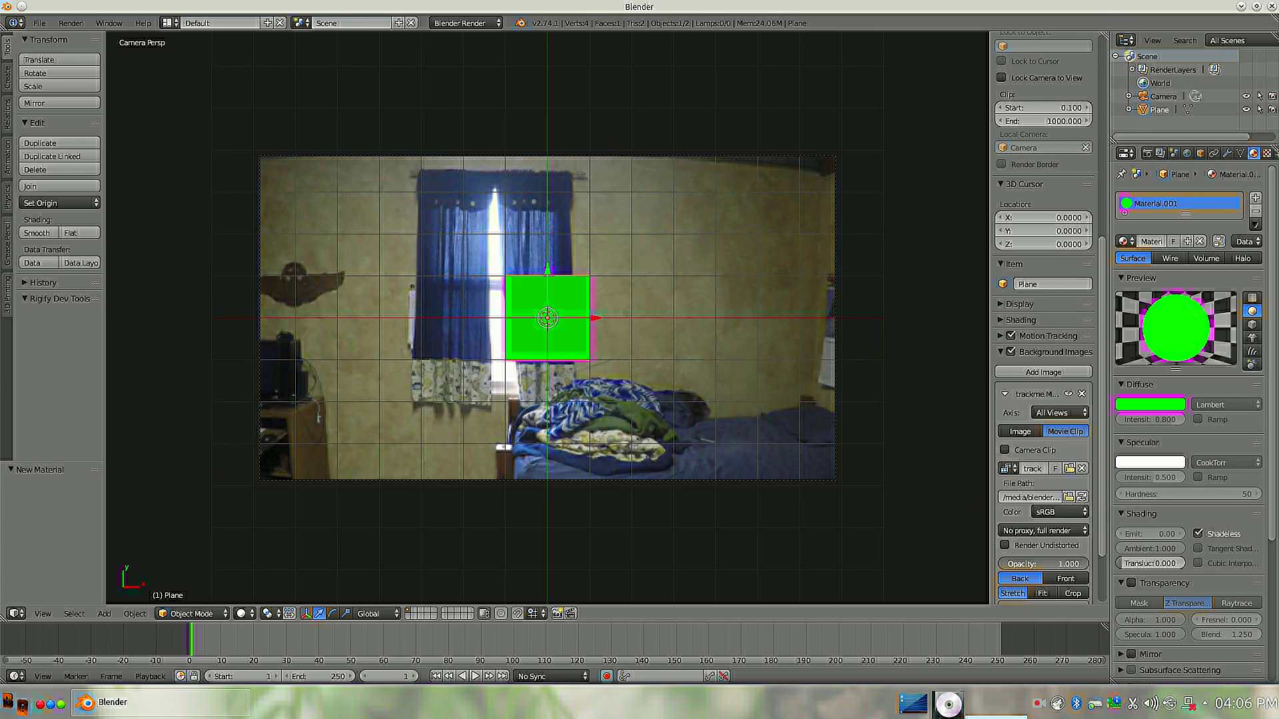
pyautogui.scroll(-3, 656, 348)
pyautogui.scroll(2, 652, 348)
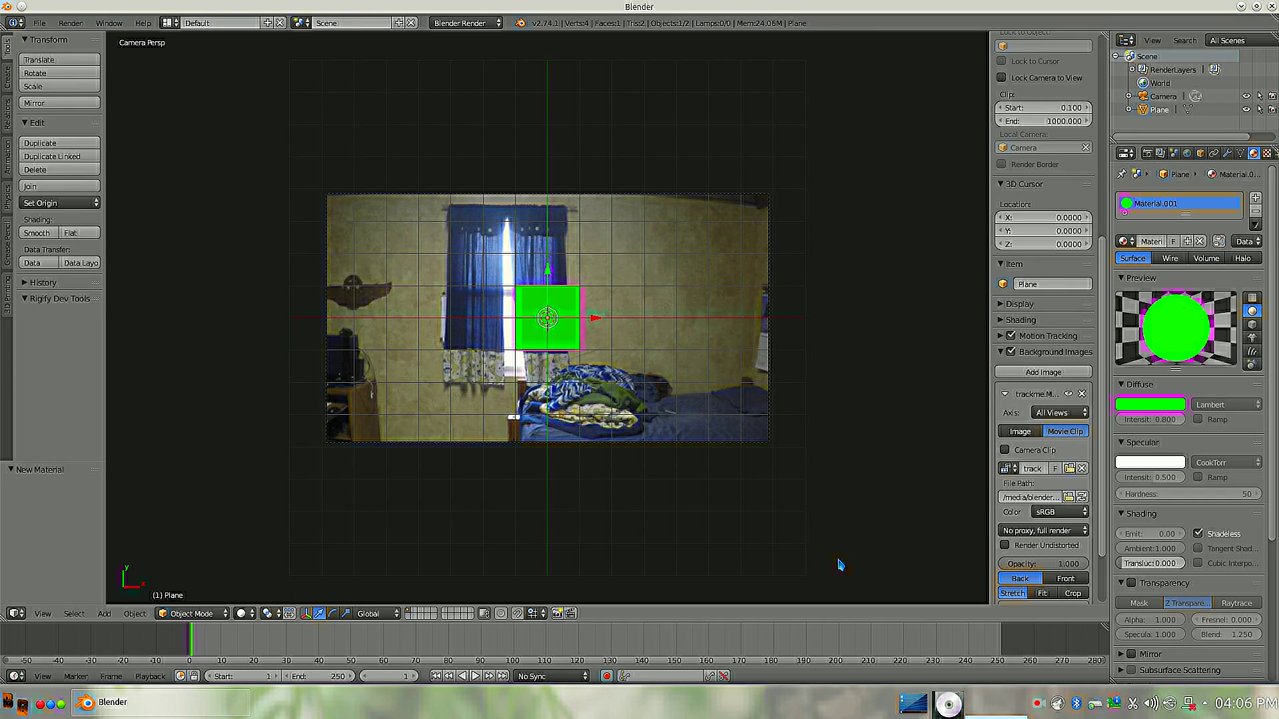
# Switch from Blender to the file manager and open the home folder.
pyautogui.click(907, 706)
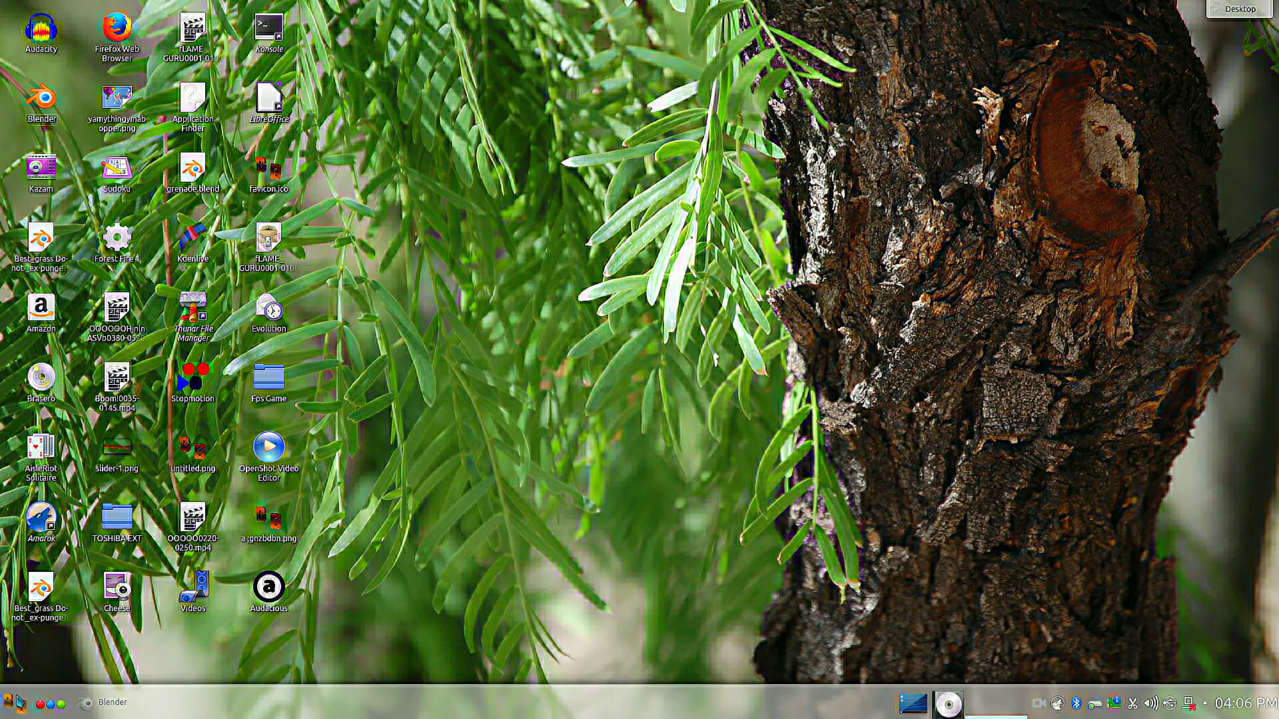
pyautogui.click(12, 701)
pyautogui.click(75, 660)
pyautogui.click(54, 612)
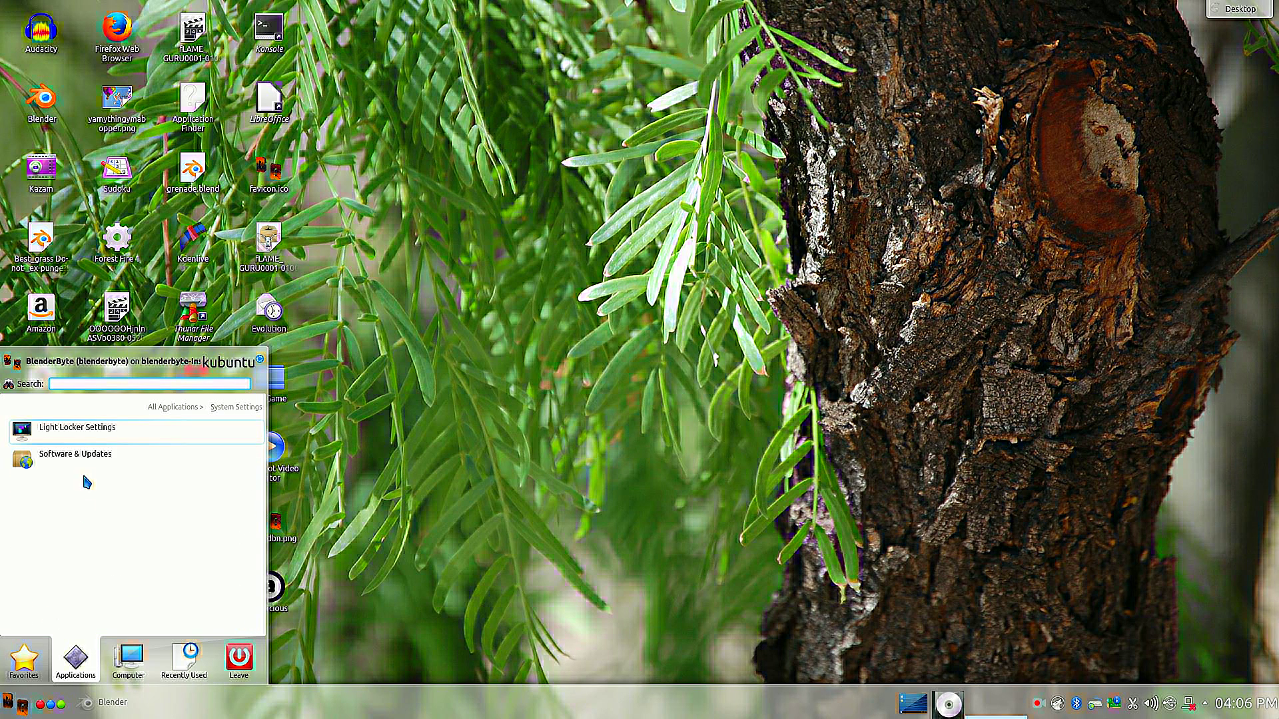
pyautogui.click(19, 663)
pyautogui.click(47, 625)
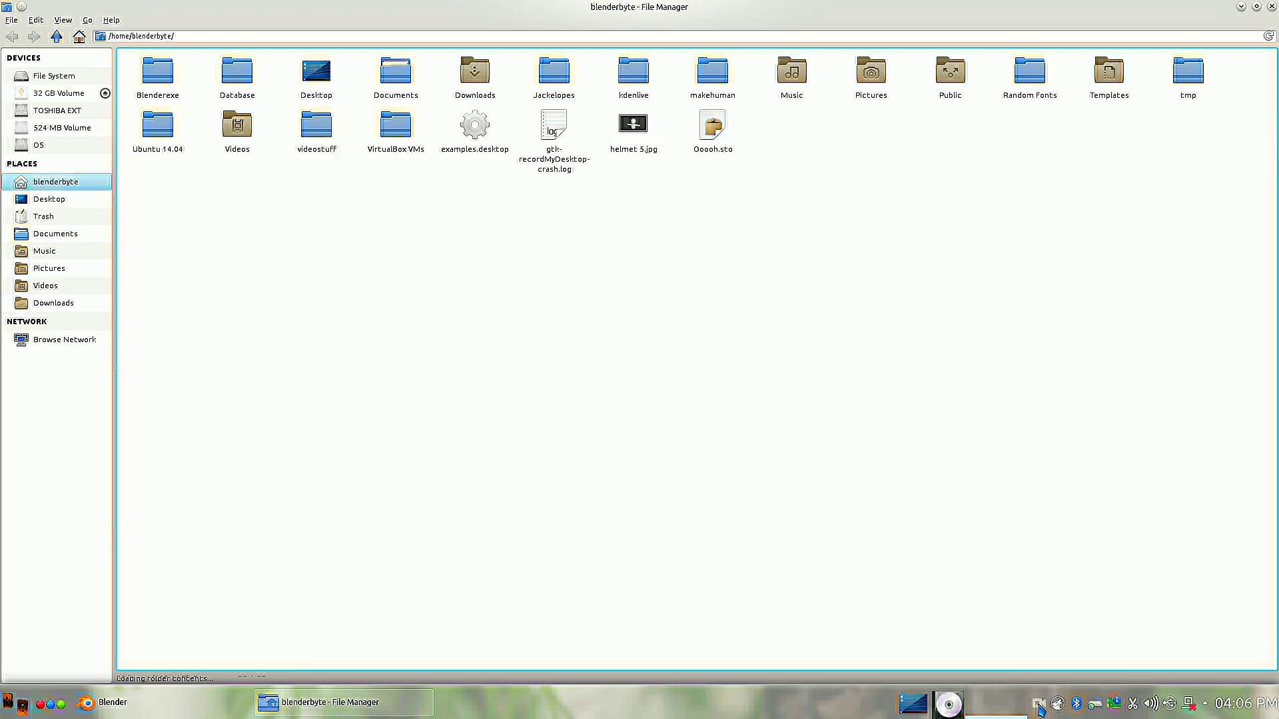
pyautogui.rightClick(1038, 704)
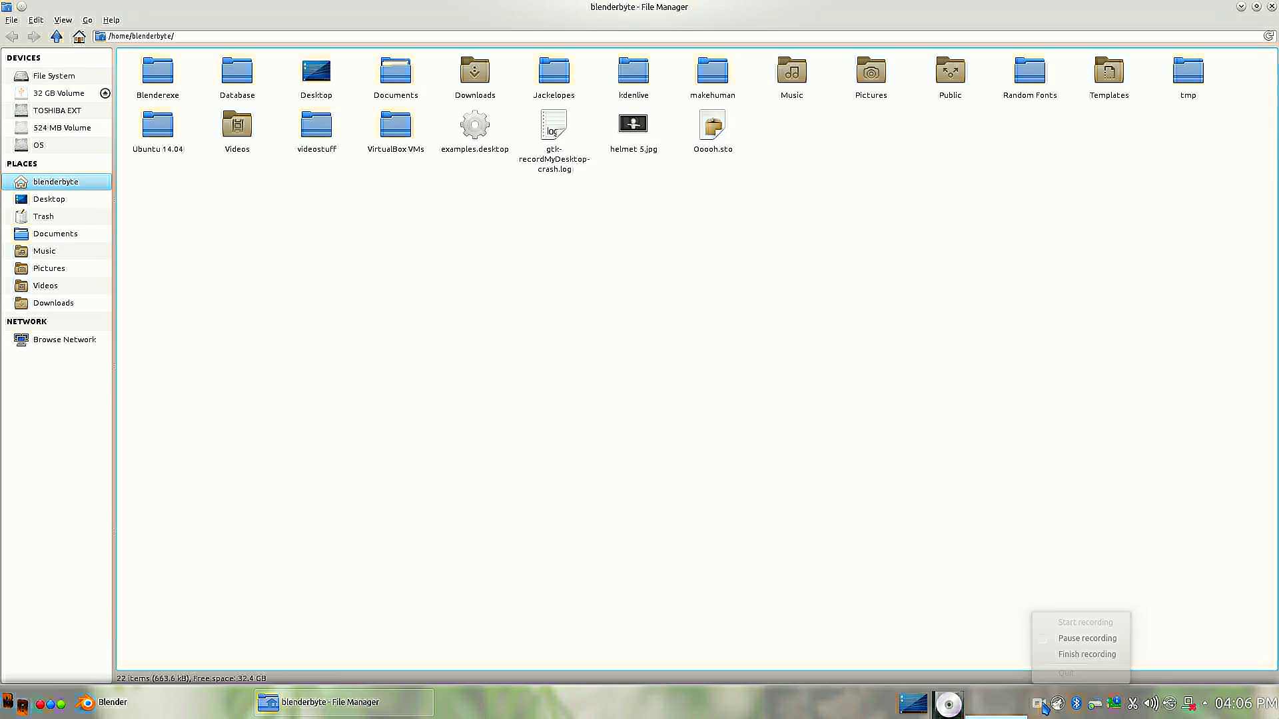
pyautogui.click(1062, 656)
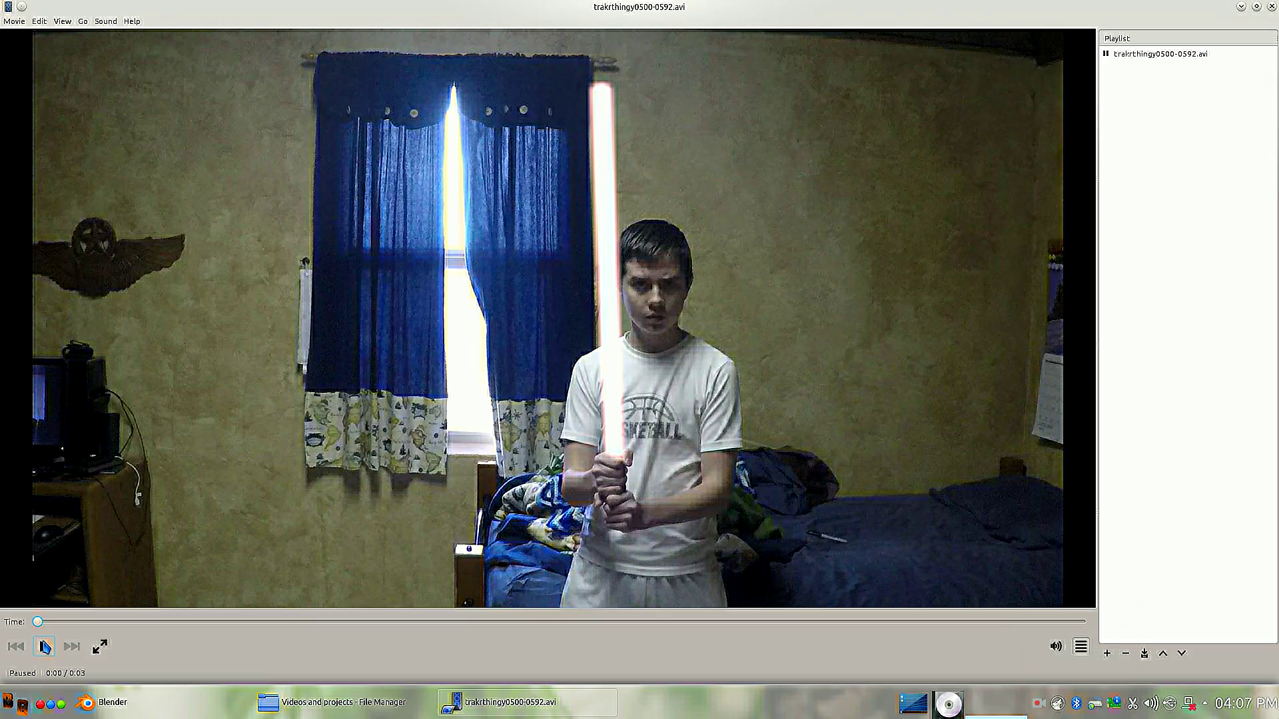
# Play the finished example clip trakrthingy0500-0592.avi, close the video player and file manager, and return to Blender.
pyautogui.click(44, 646)
pyautogui.click(1272, 7)
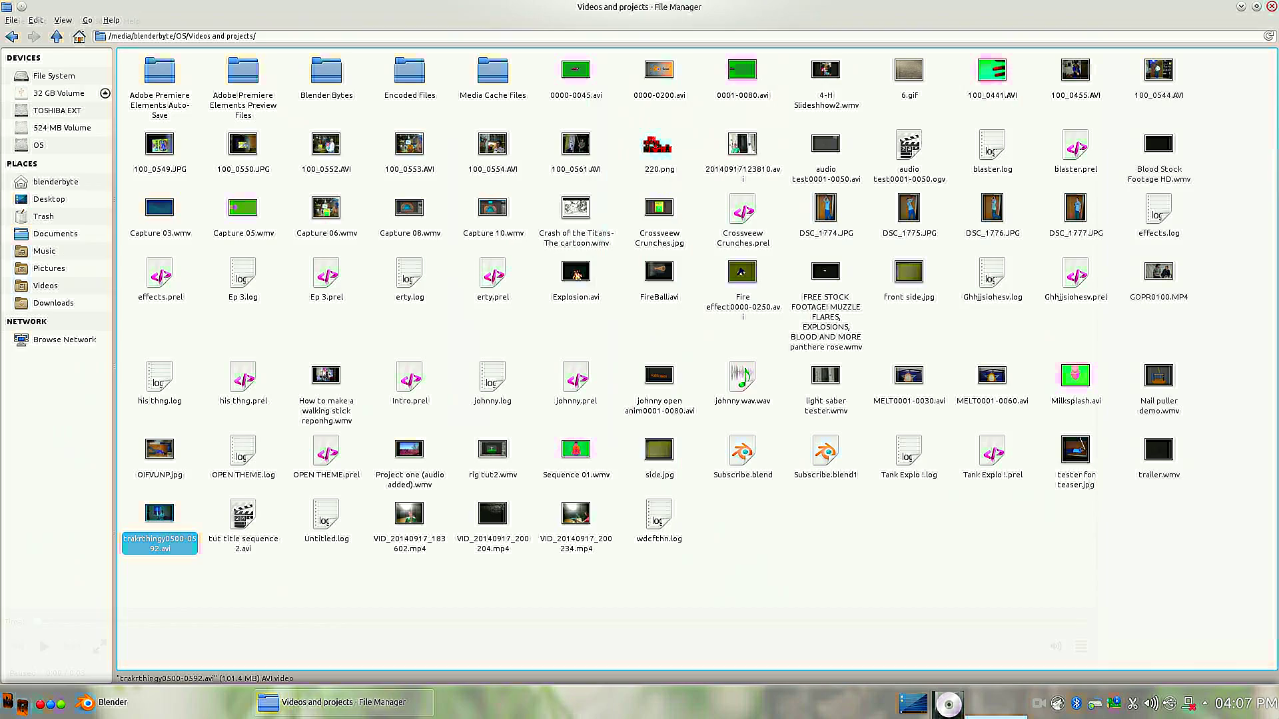
pyautogui.click(1272, 7)
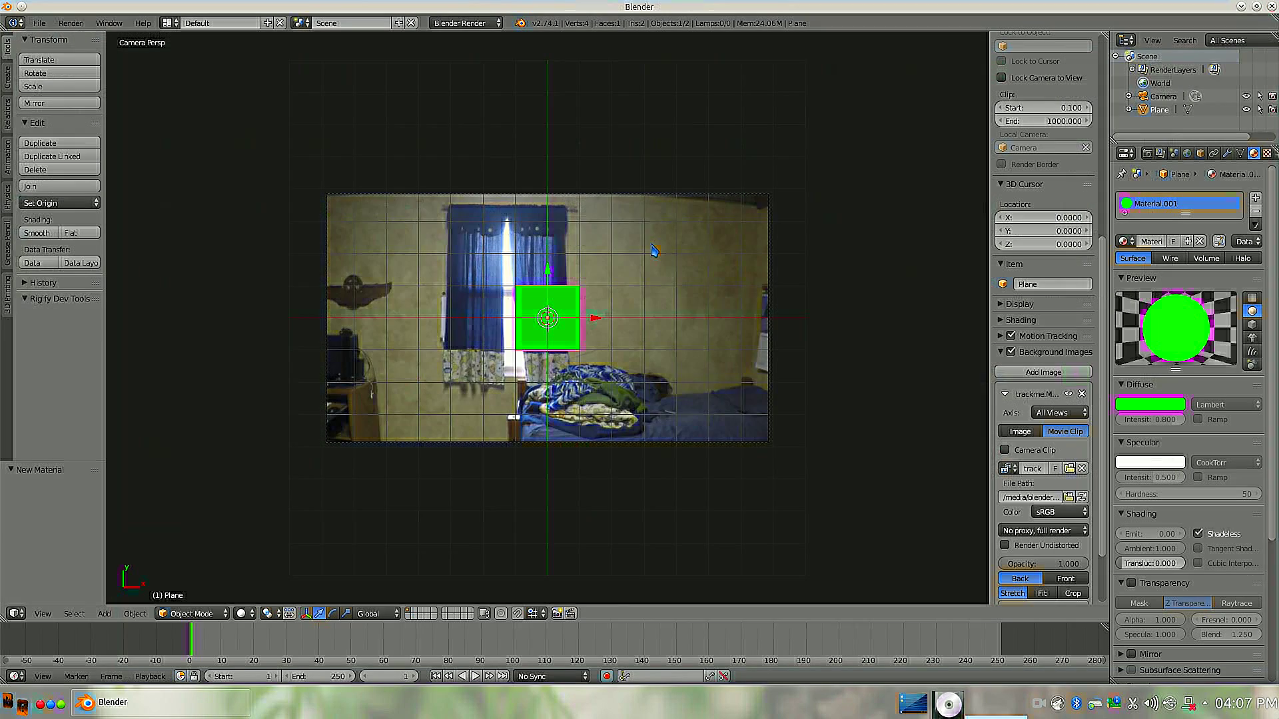
pyautogui.scroll(3, 591, 337)
pyautogui.scroll(3, 591, 333)
pyautogui.scroll(-3, 591, 334)
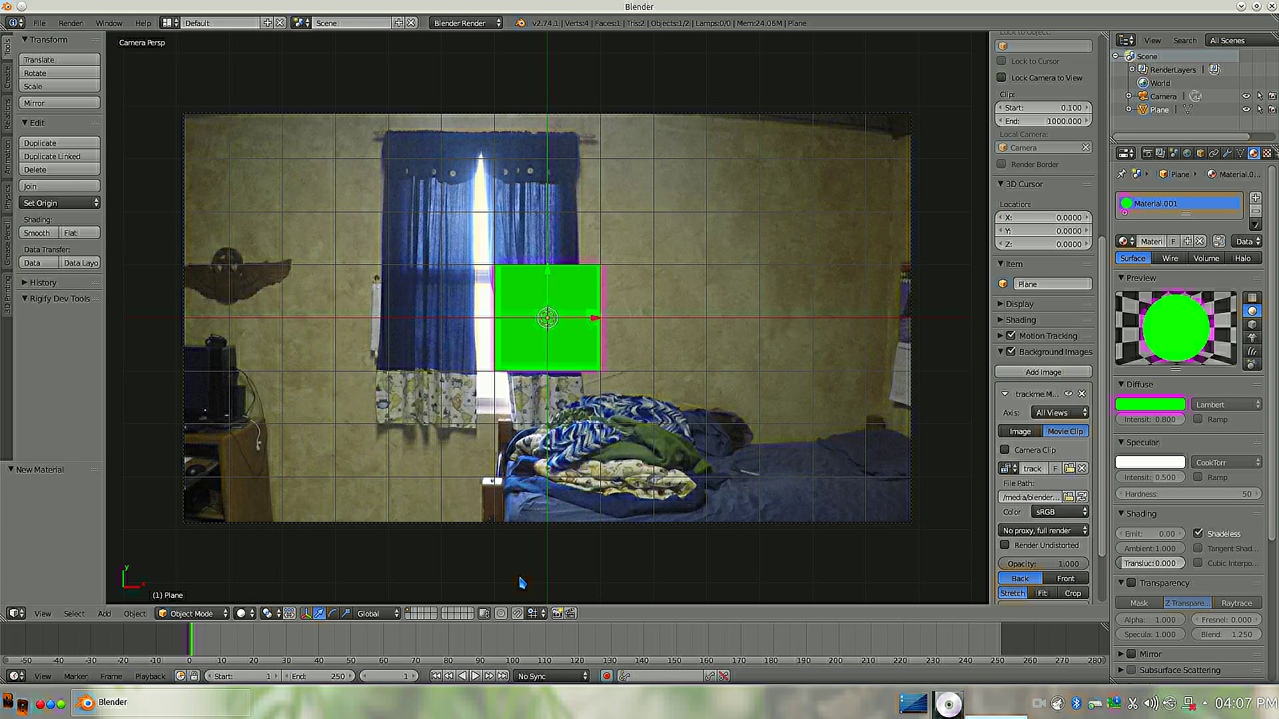
pyautogui.scroll(-1, 608, 283)
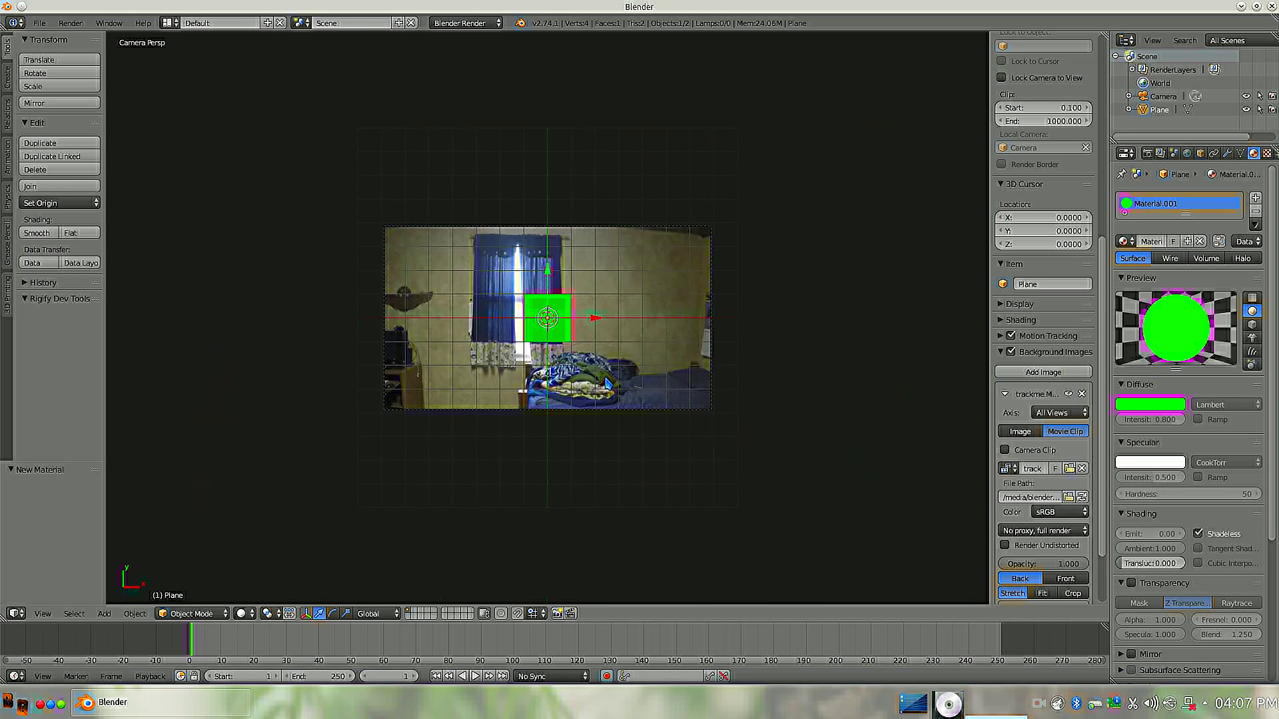
pyautogui.scroll(2, 608, 333)
pyautogui.scroll(2, 609, 383)
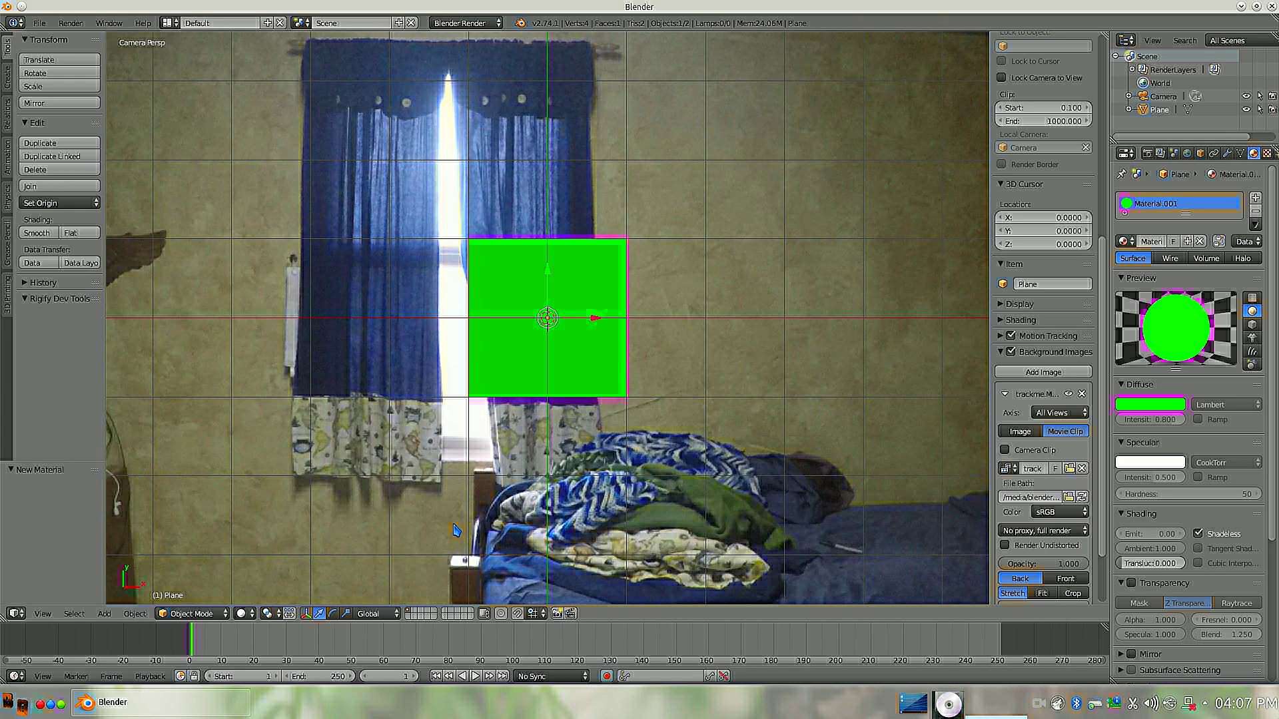
pyautogui.scroll(-2, 456, 529)
pyautogui.scroll(1, 472, 513)
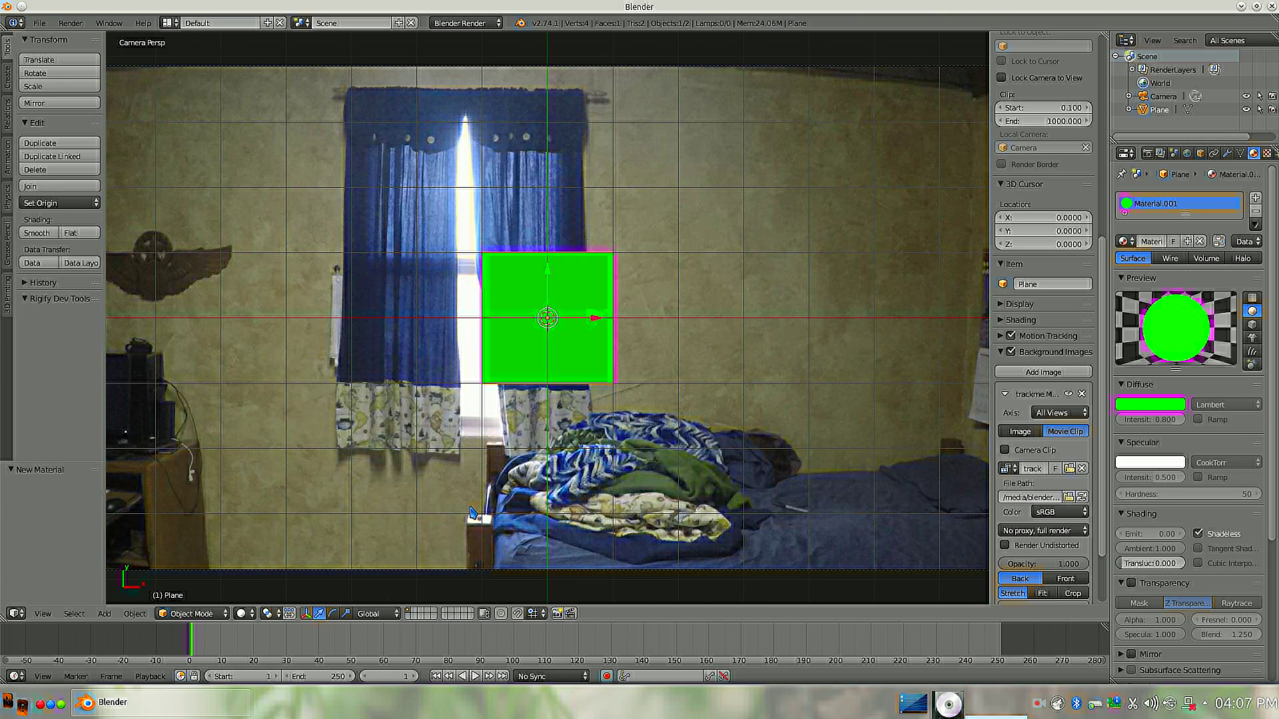
pyautogui.scroll(-1, 471, 513)
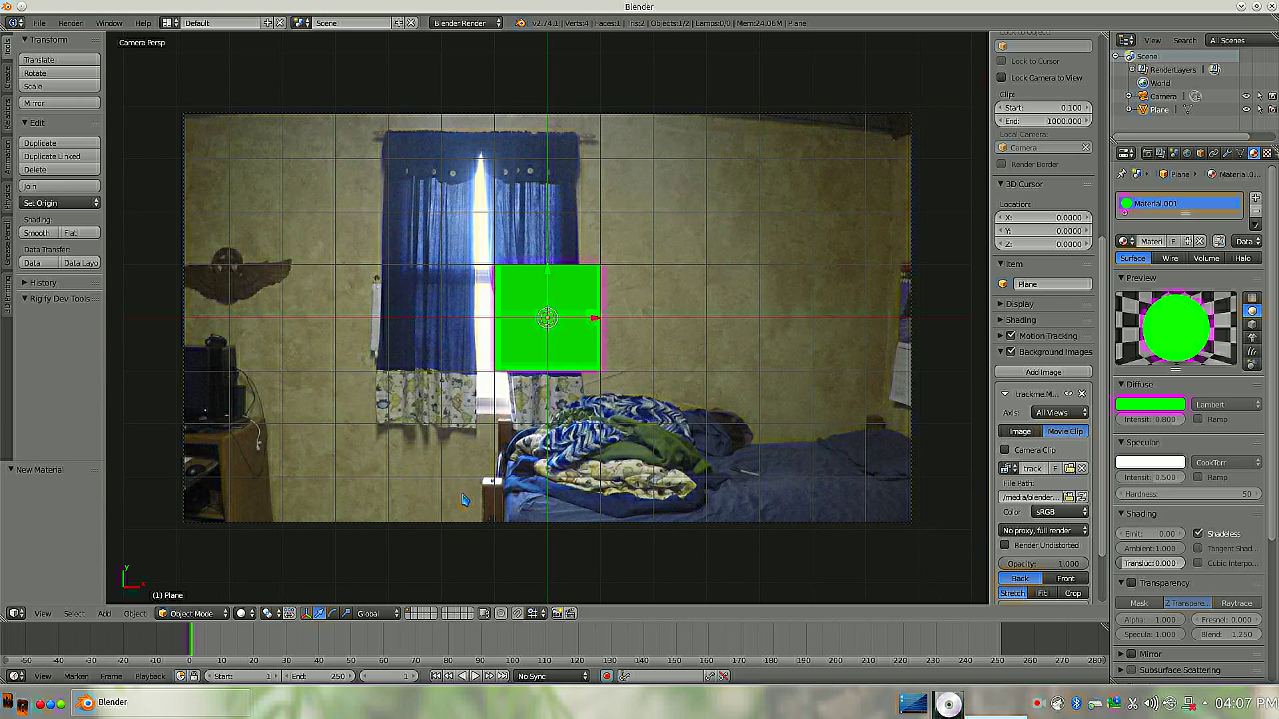
pyautogui.scroll(1, 427, 446)
pyautogui.scroll(1, 373, 360)
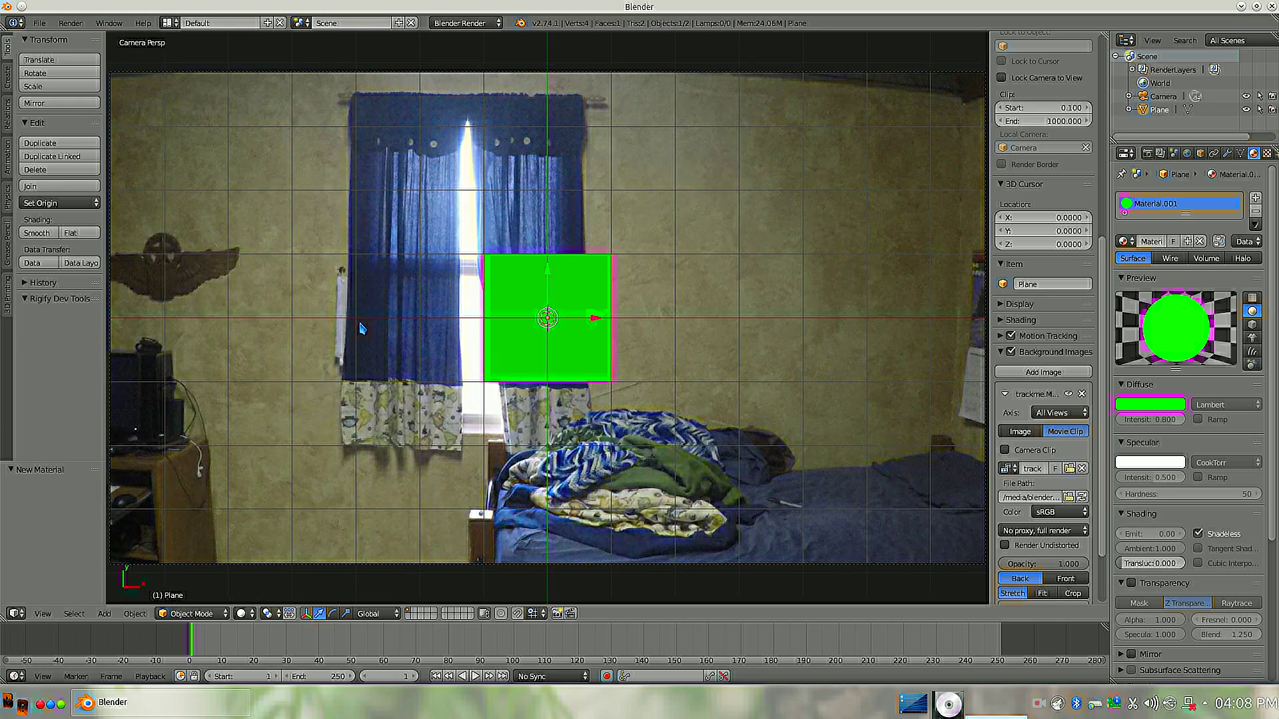
pyautogui.scroll(1, 362, 328)
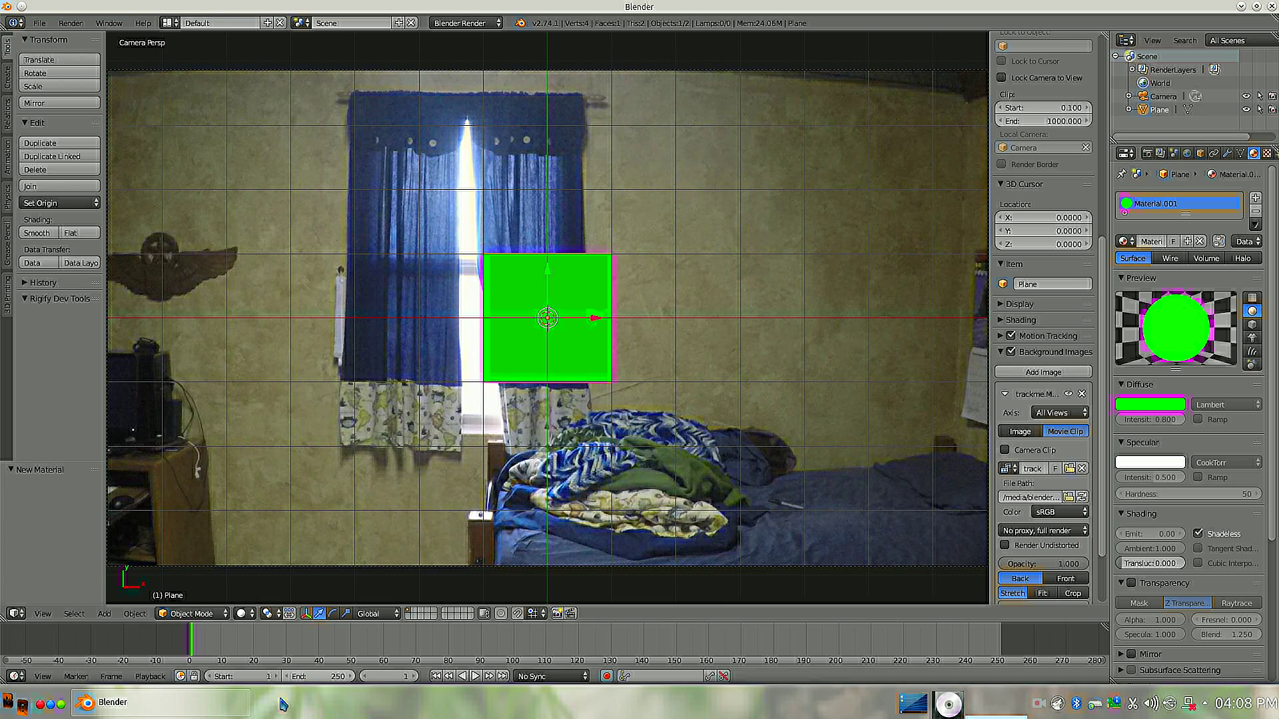
# Set the animation's end frame to 750 and its start frame to 500.
pyautogui.click(323, 678)
pyautogui.write('7')
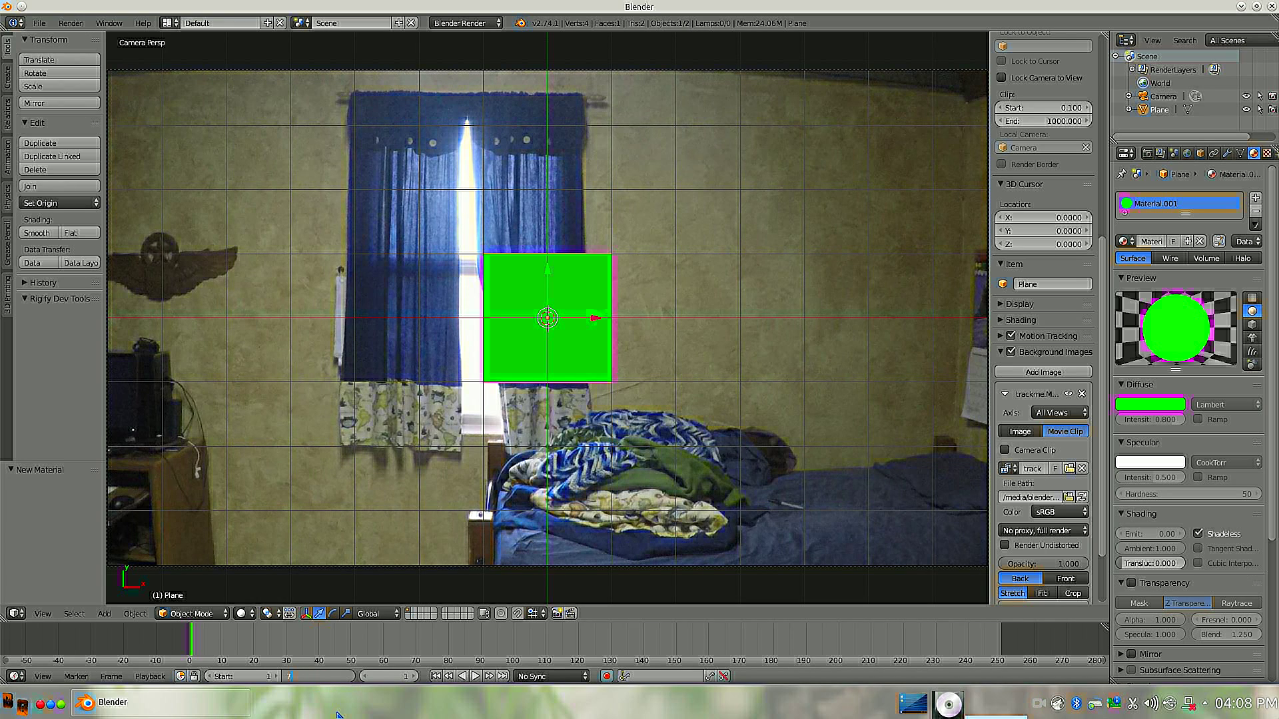
pyautogui.write('50')
pyautogui.press('Return')
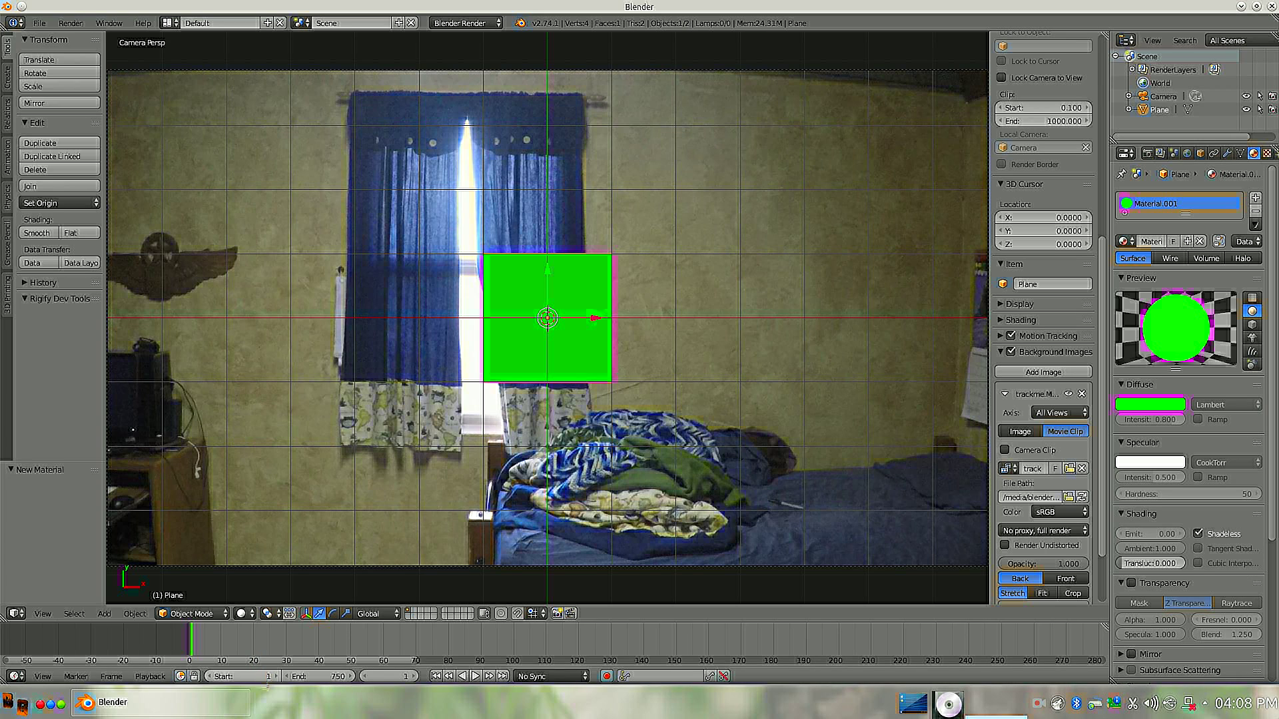
pyautogui.click(243, 676)
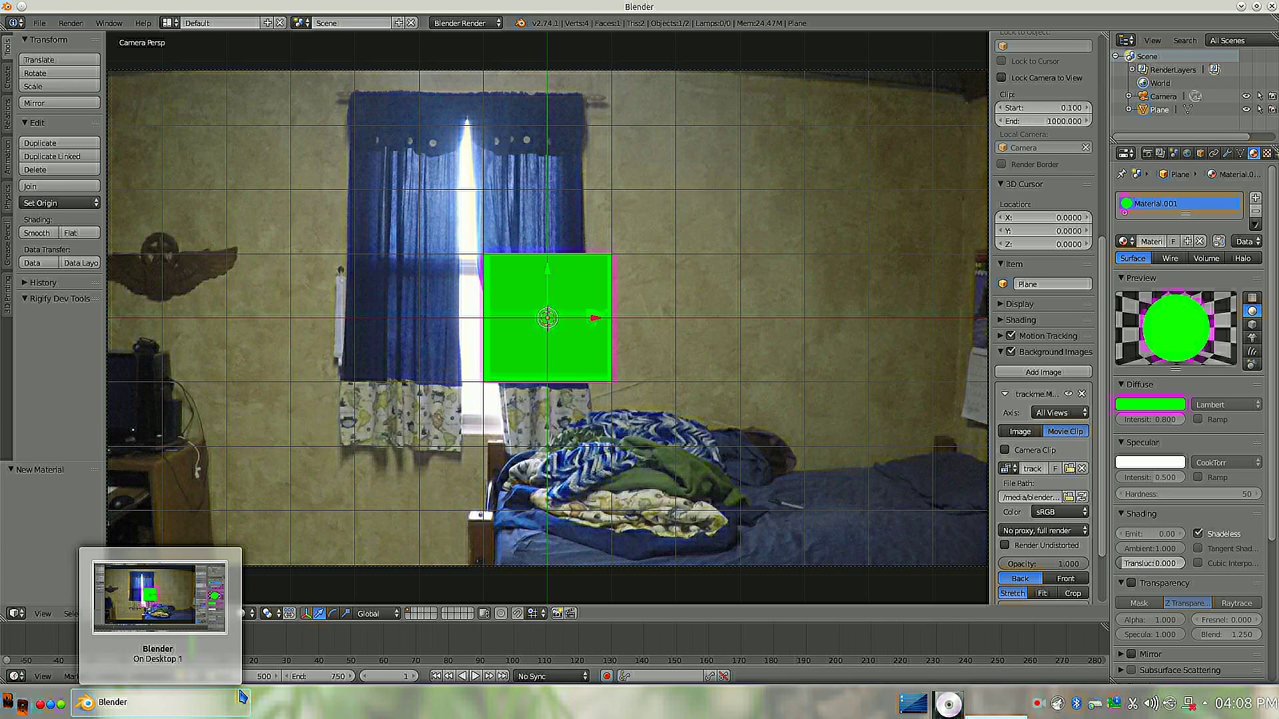
pyautogui.click(368, 513)
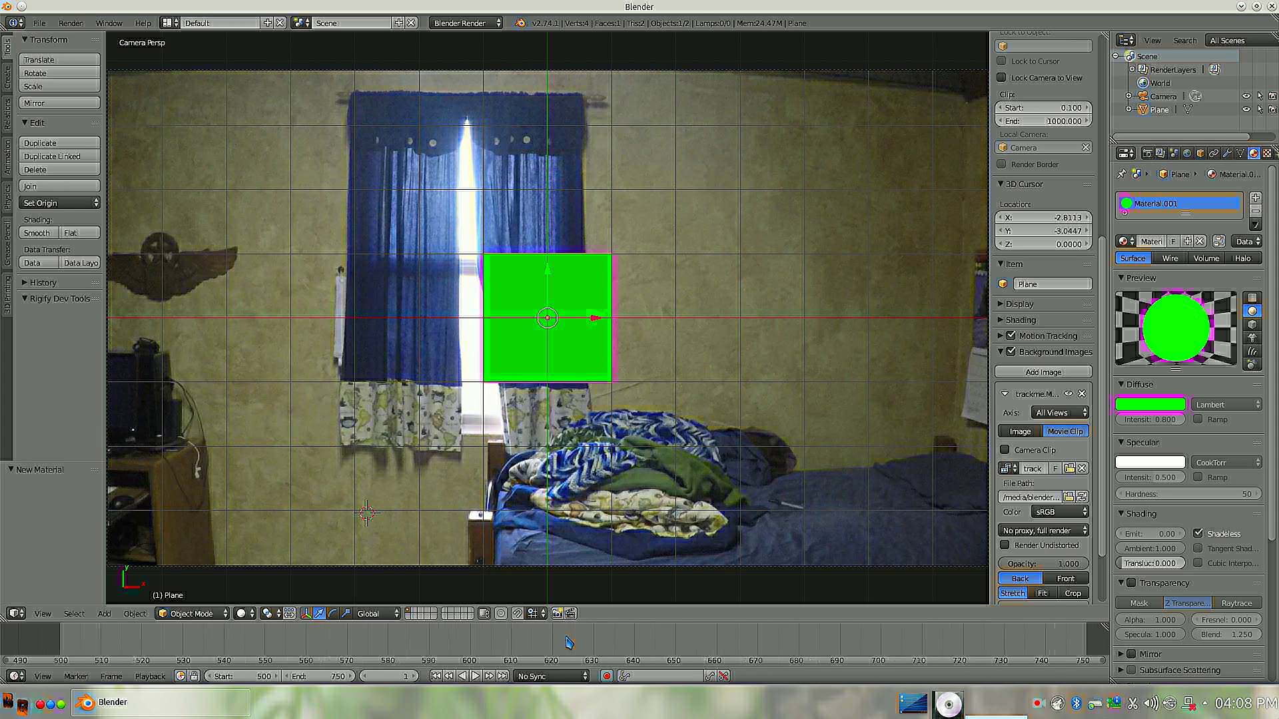
# Fit the whole frame range in the timeline and jump to its first frame, 500.
pyautogui.moveTo(568, 643); pyautogui.dragTo(536, 648, button='middle')
pyautogui.press('Home')
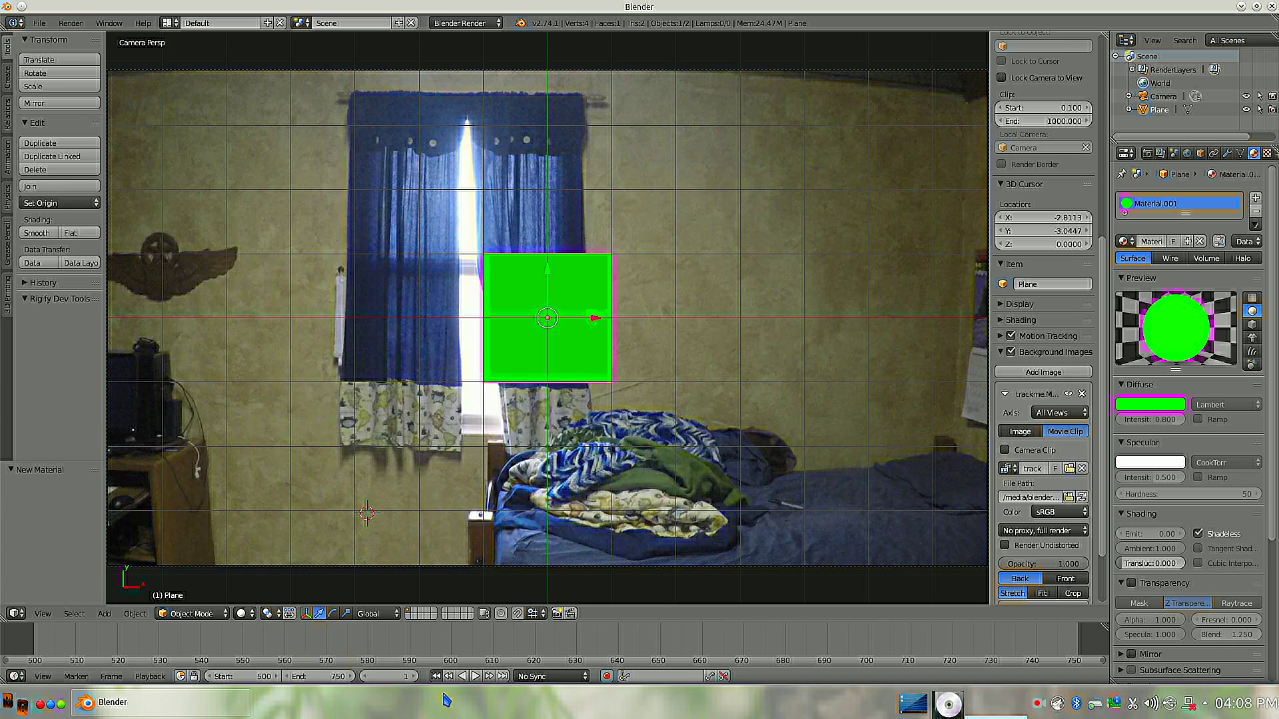
pyautogui.hotkey('shift', 'Left')
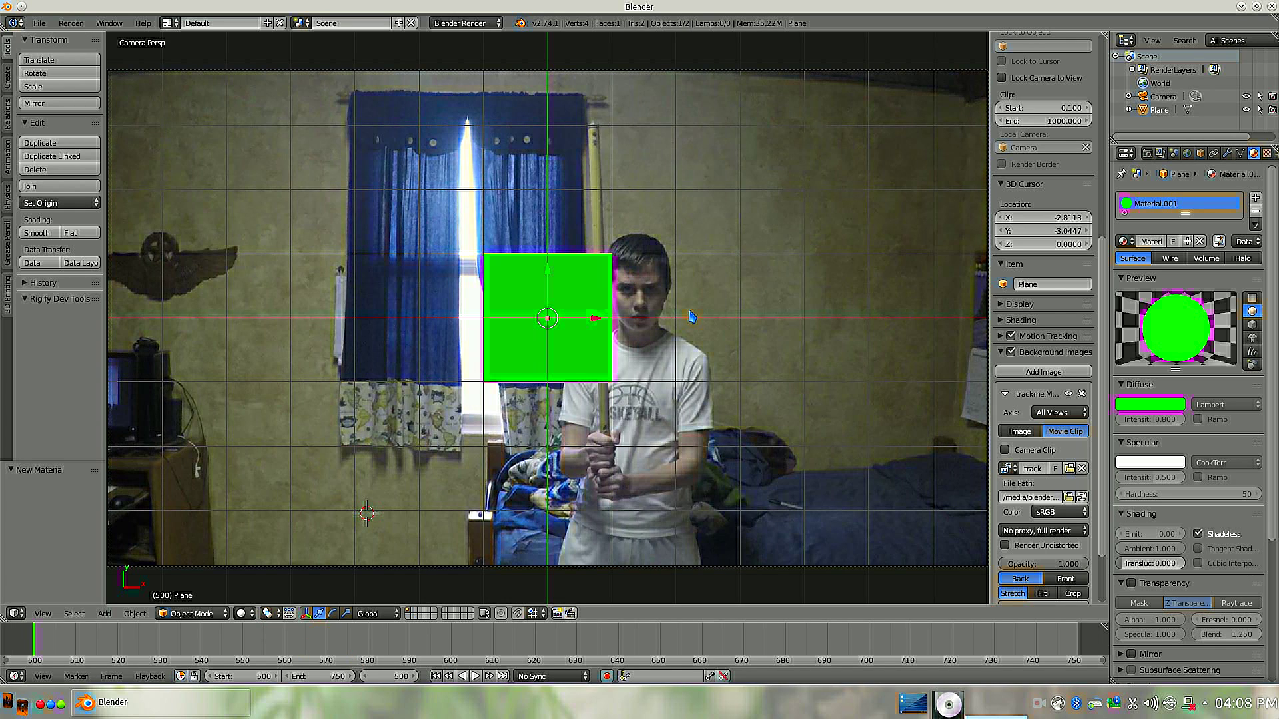
# Scale the green plane along the X axis to about 0.116, making it a narrow upright strip.
pyautogui.press('Tab')
pyautogui.press('Tab')
pyautogui.press('s')
pyautogui.press('x')
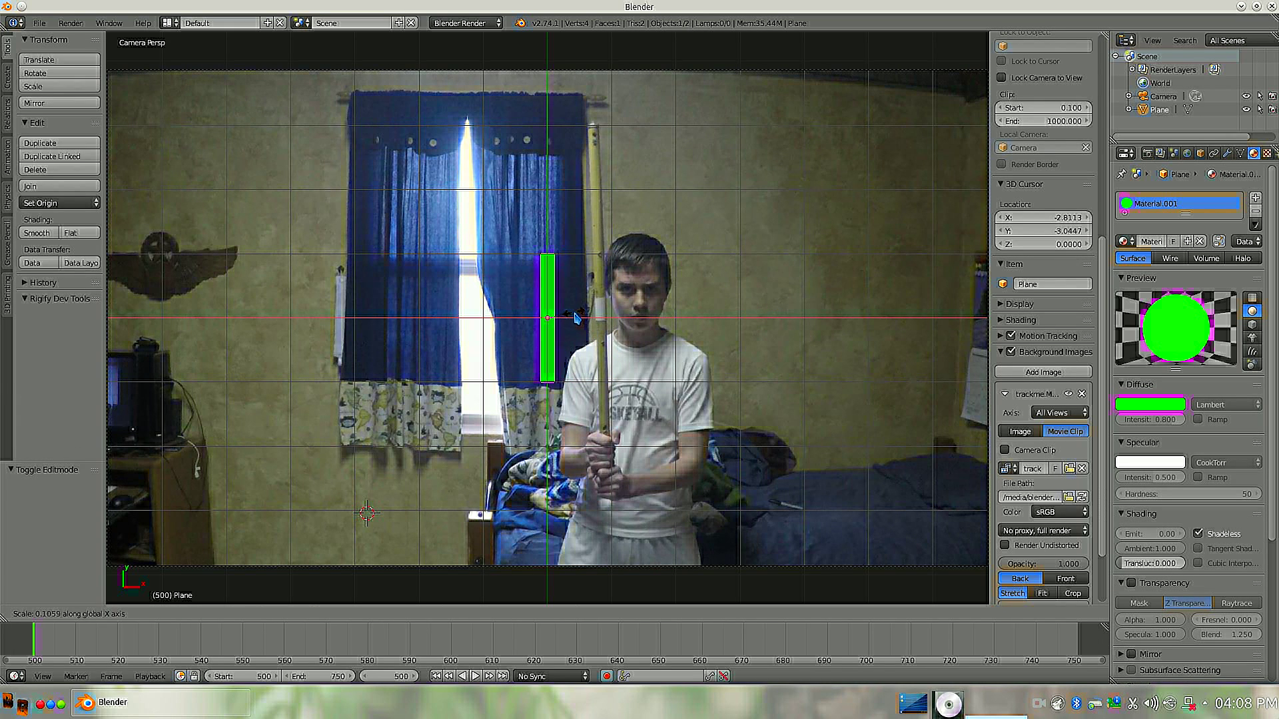
pyautogui.click(580, 318)
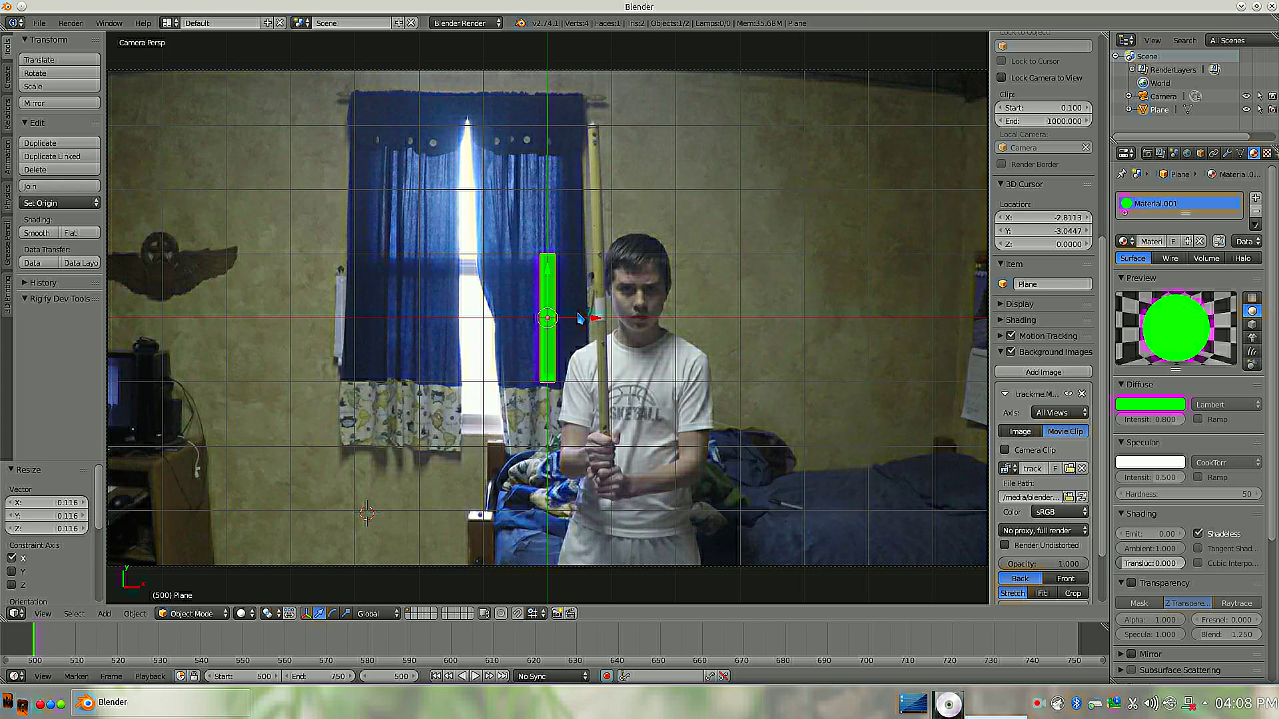
# Move the strip about 0.799 in X and -0.239 in Y onto the stick and rotate it about -4° to match its tilt.
pyautogui.press('g')
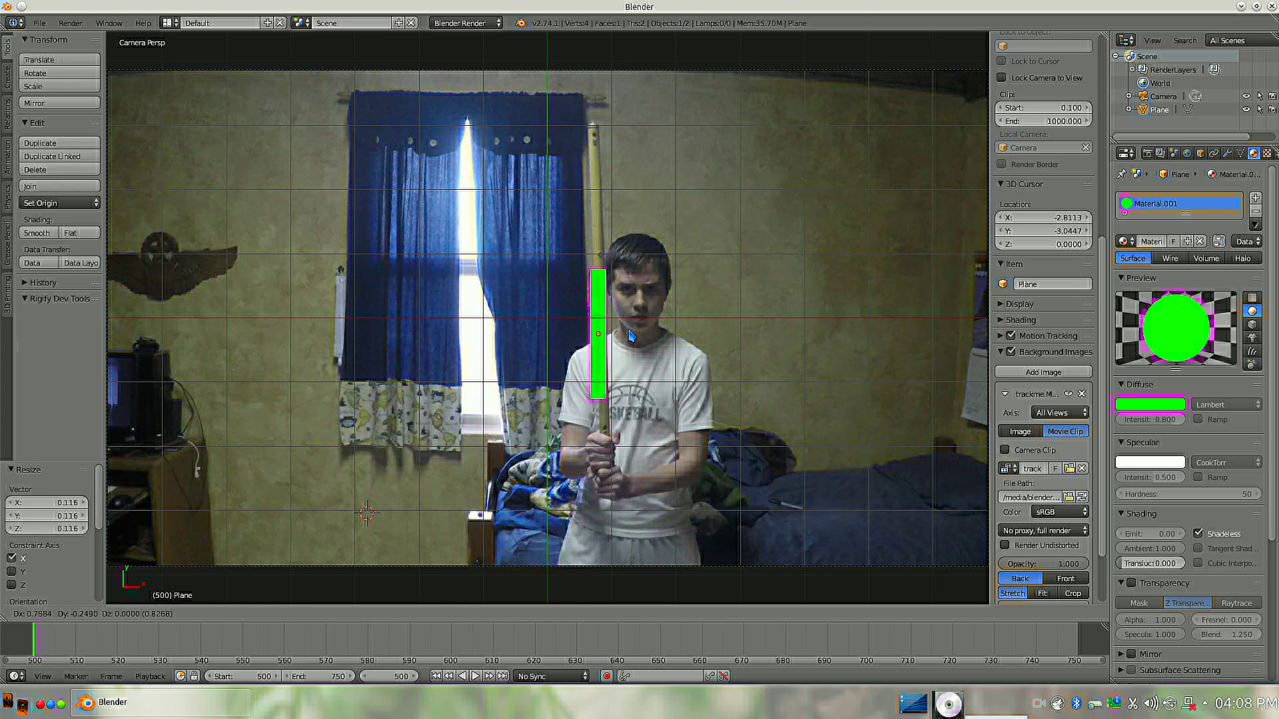
pyautogui.click(632, 335)
pyautogui.press('r')
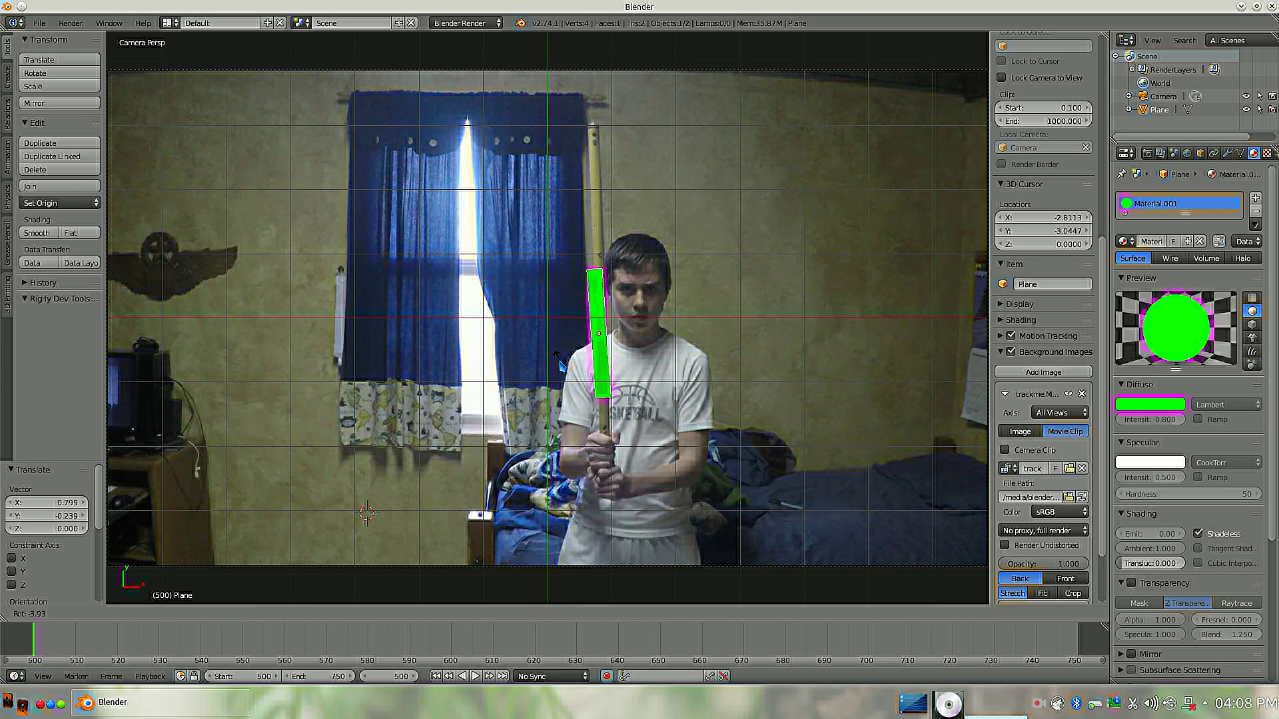
pyautogui.click(559, 362)
# In Edit Mode, select only the strip's top edge and move it about -0.094 in X and 2.304 in Y to the stick's tip.
pyautogui.scroll(2, 689, 359)
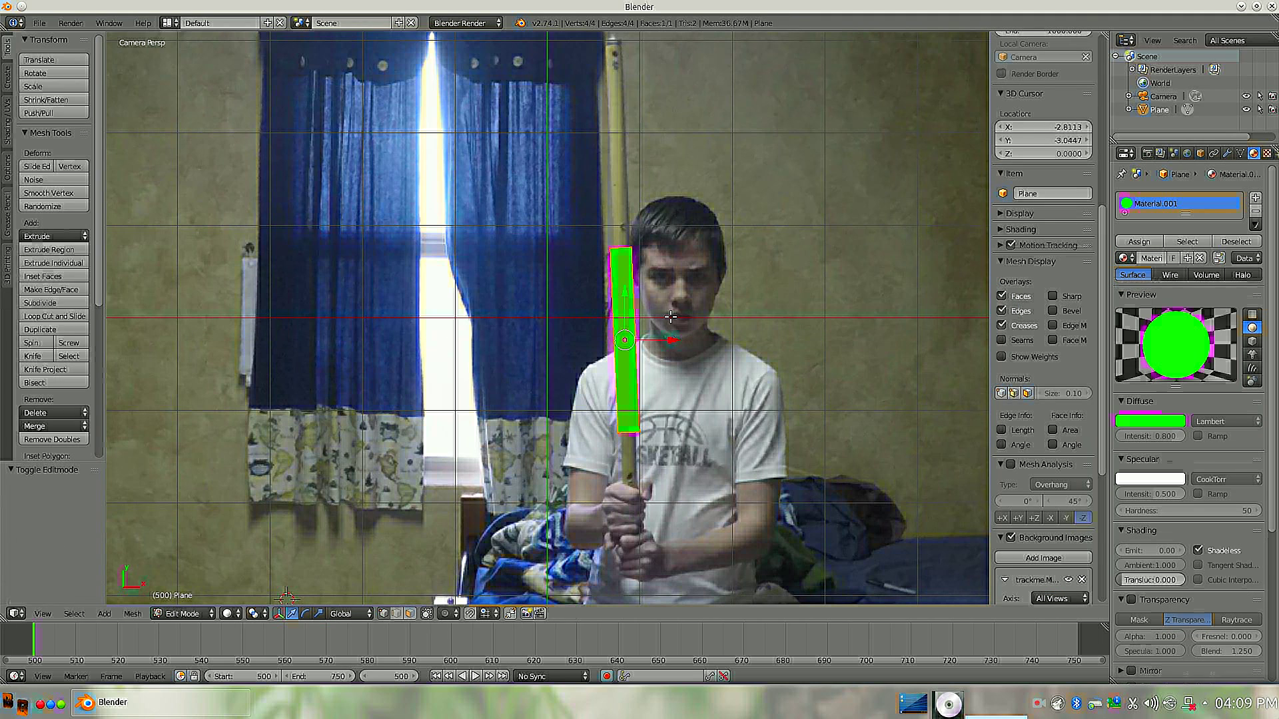
pyautogui.press('Tab')
pyautogui.press('a')
pyautogui.rightClick(675, 248)
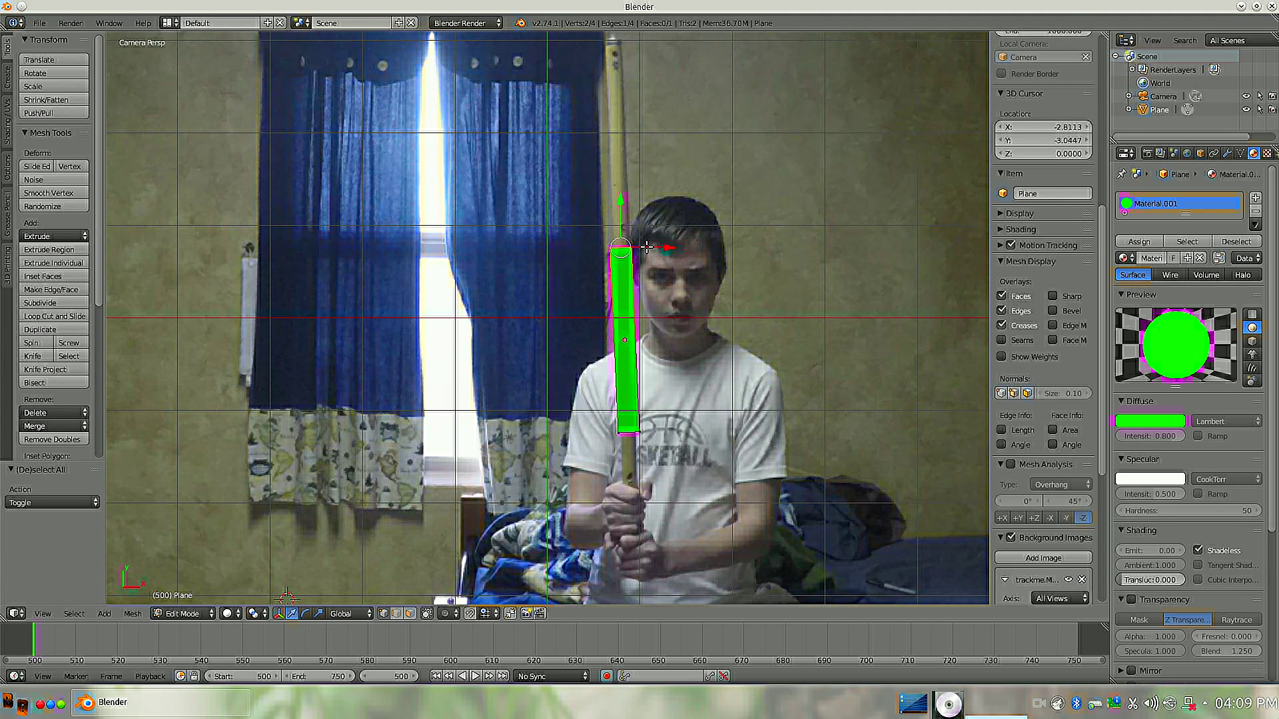
pyautogui.press('g')
pyautogui.click(639, 35)
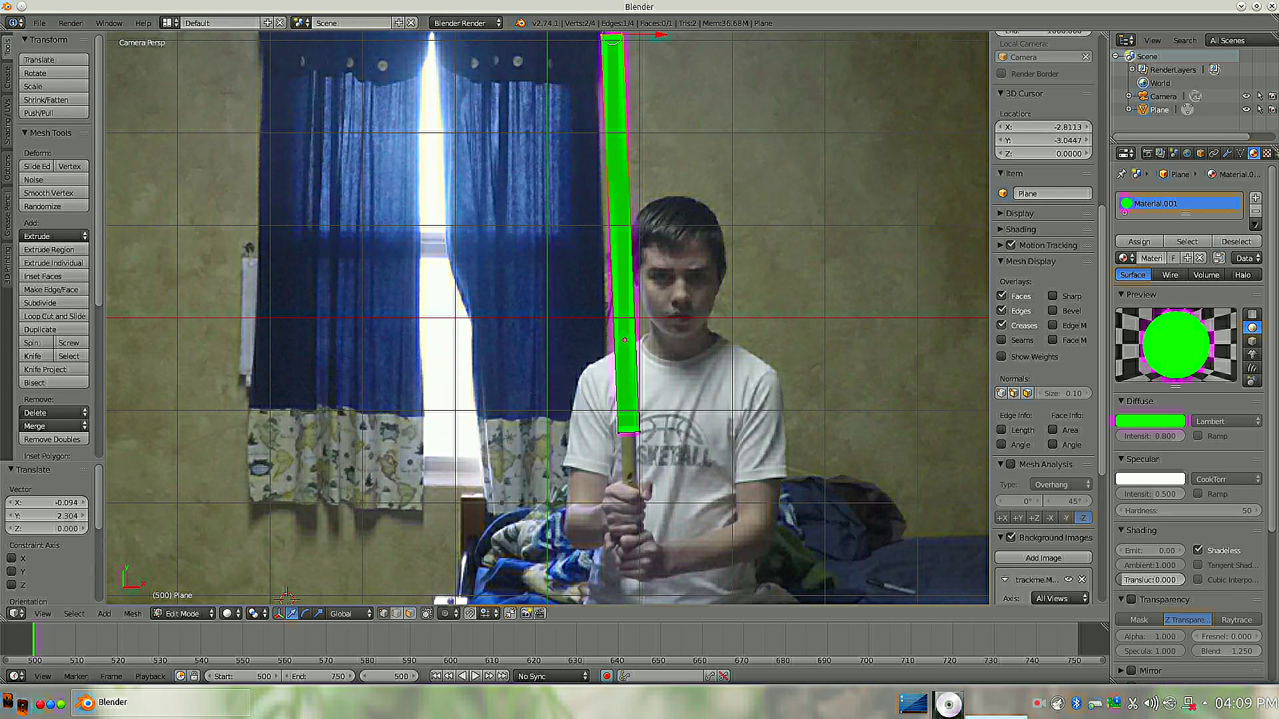
# Switch to wireframe display in the camera view and subdivide the strip's top edge with 2 cuts.
pyautogui.press('KP_0')
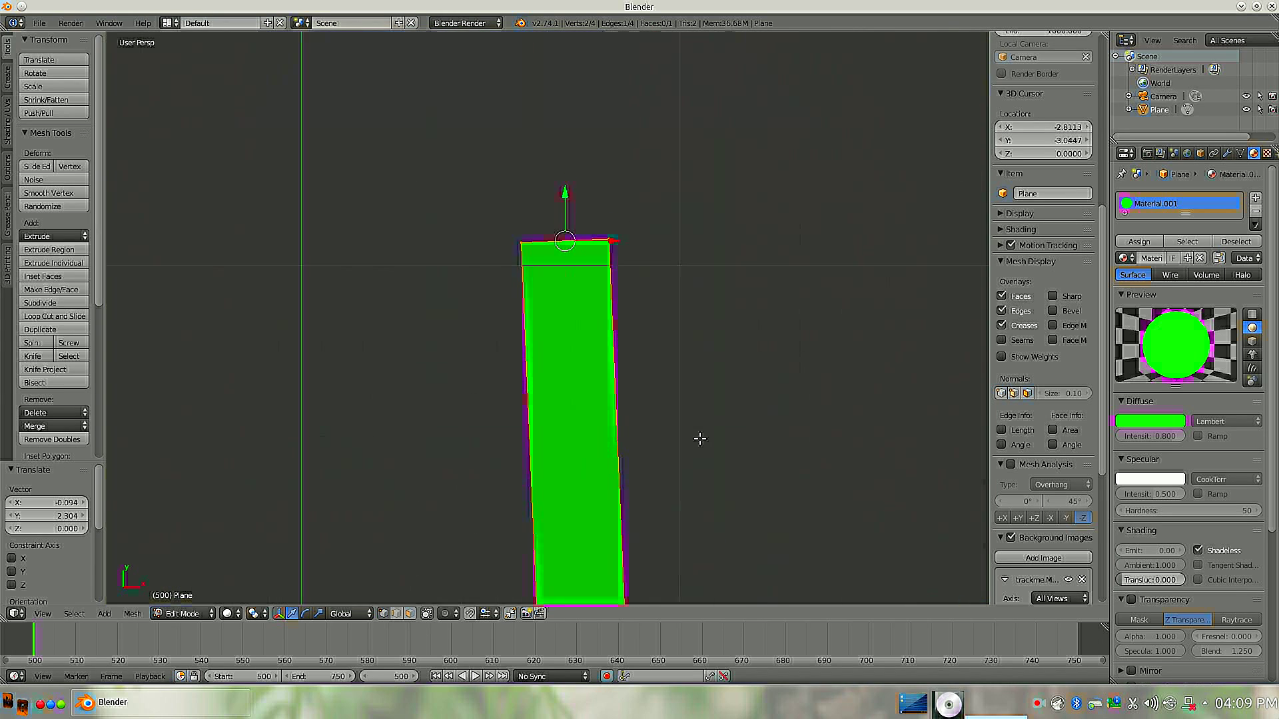
pyautogui.scroll(7, 700, 437)
pyautogui.scroll(-4, 668, 422)
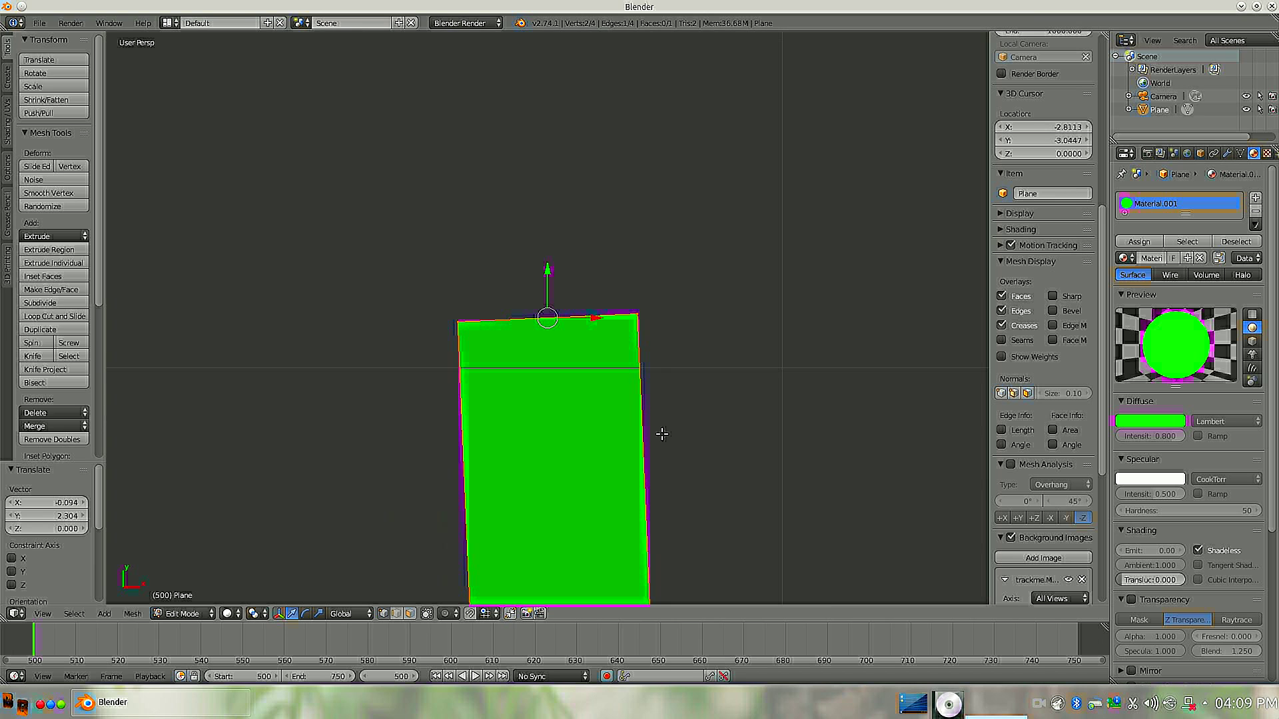
pyautogui.press('KP_0')
pyautogui.scroll(6, 678, 362)
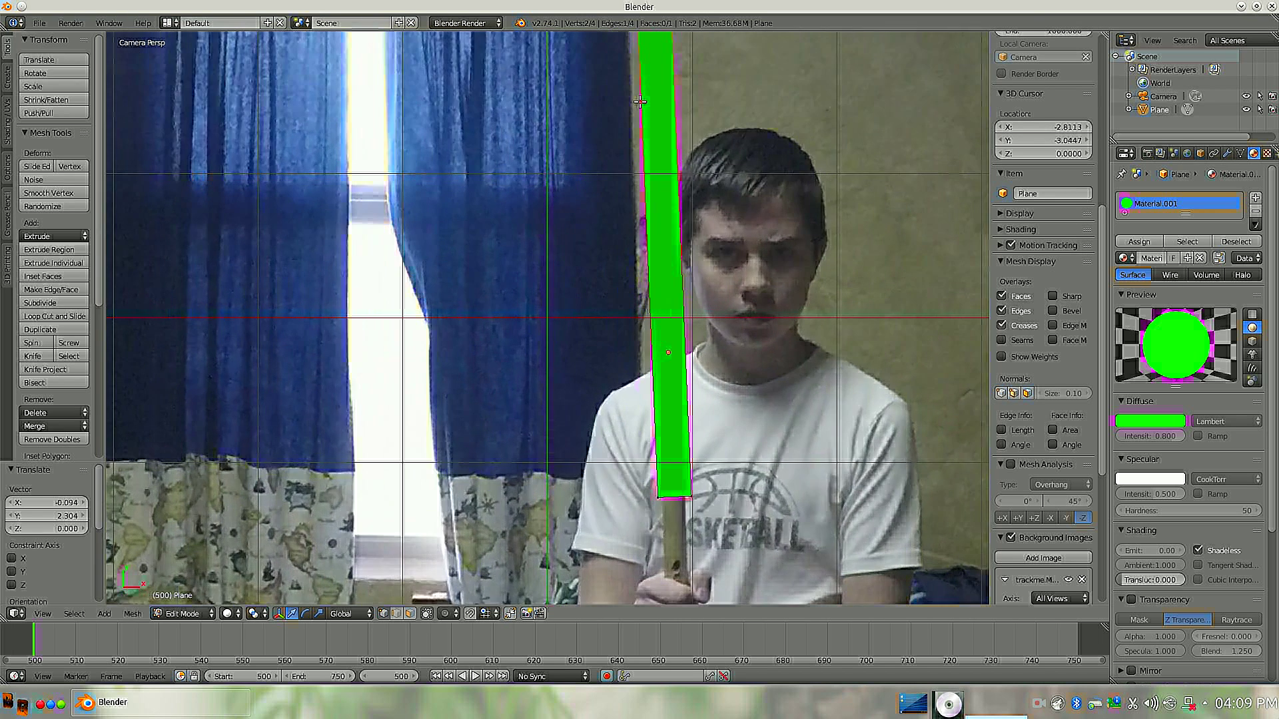
pyautogui.scroll(2, 679, 362)
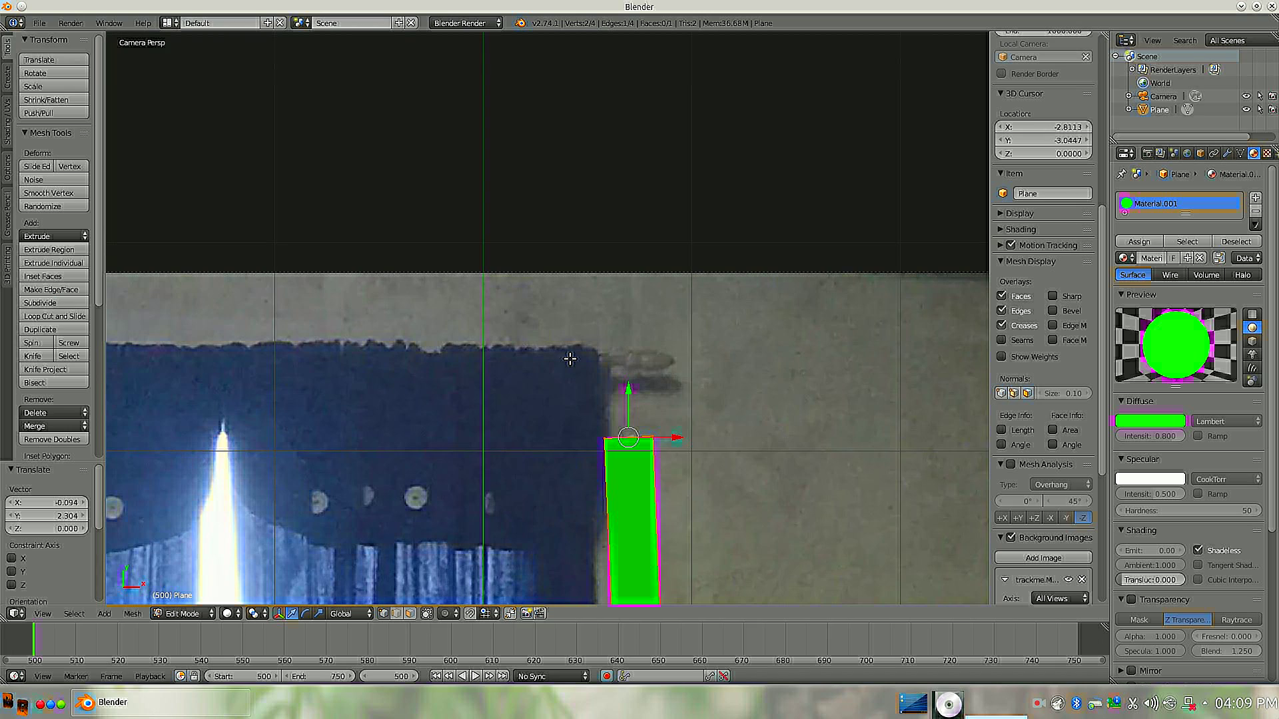
pyautogui.press('z')
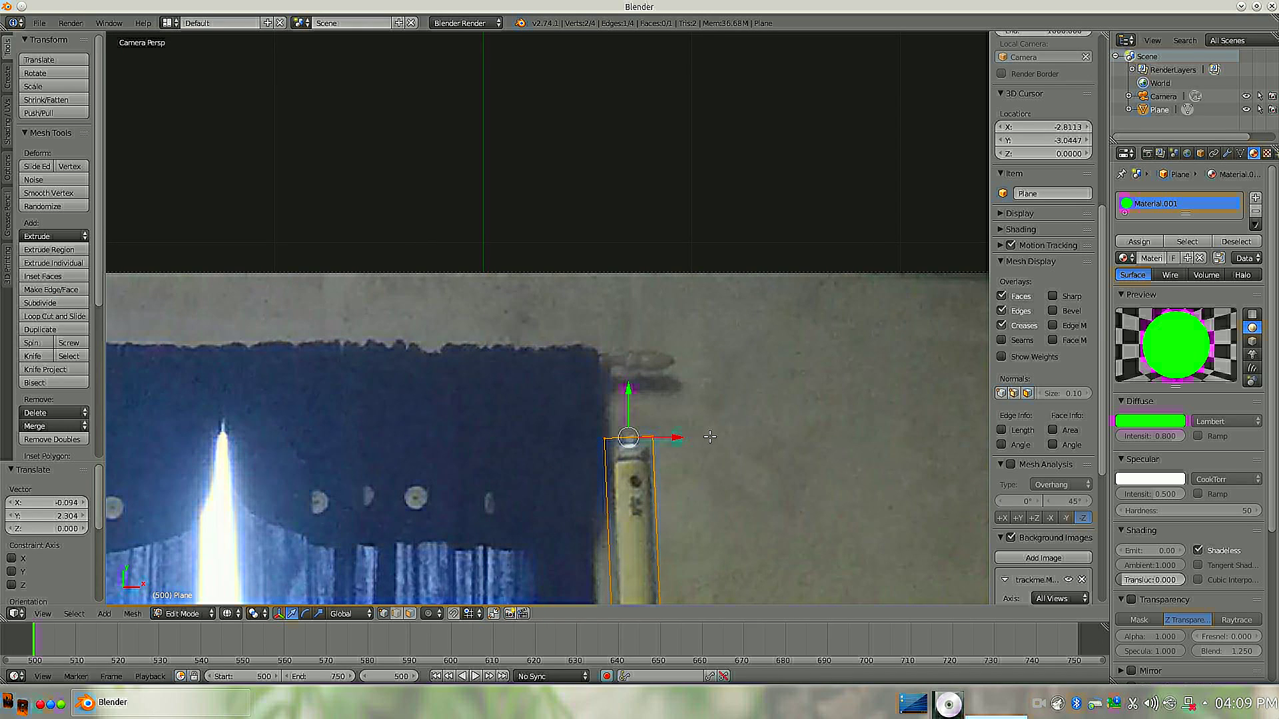
pyautogui.click(46, 303)
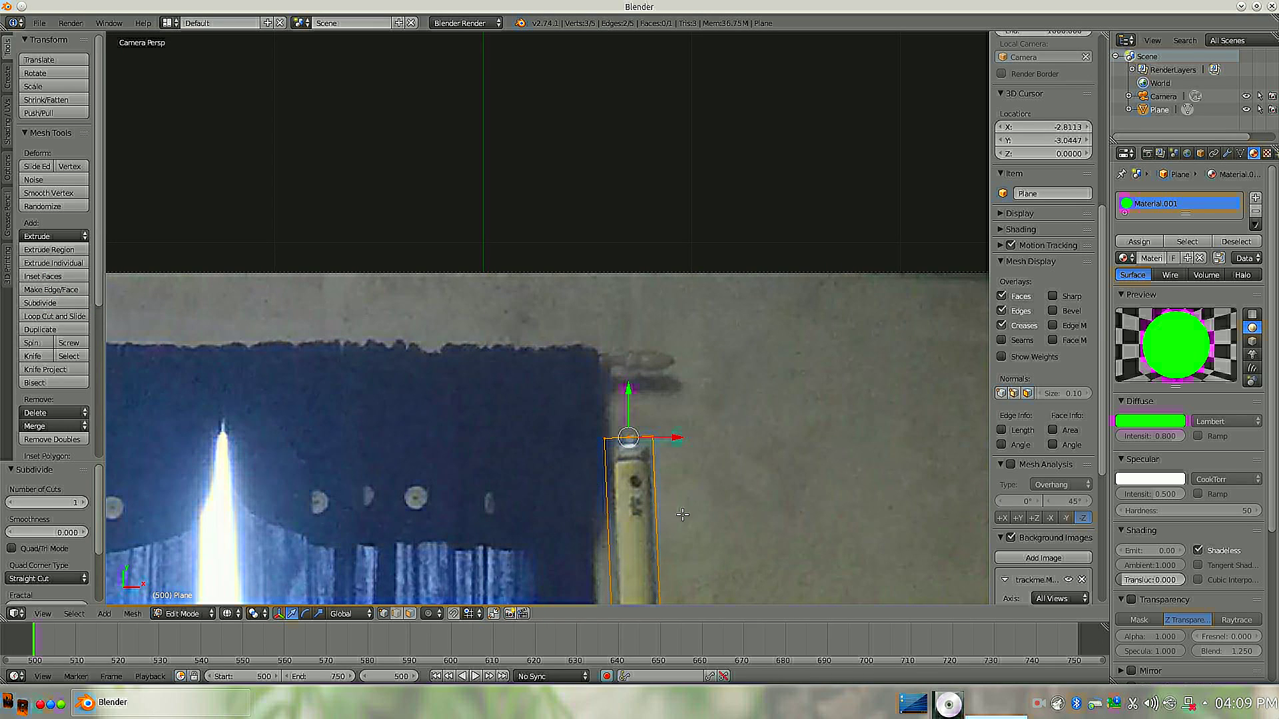
pyautogui.click(85, 503)
# Lower the two outer corner vertices of the strip's top edge and shift the left one about 0.014 in X, rounding the blade tip.
pyautogui.scroll(2, 582, 475)
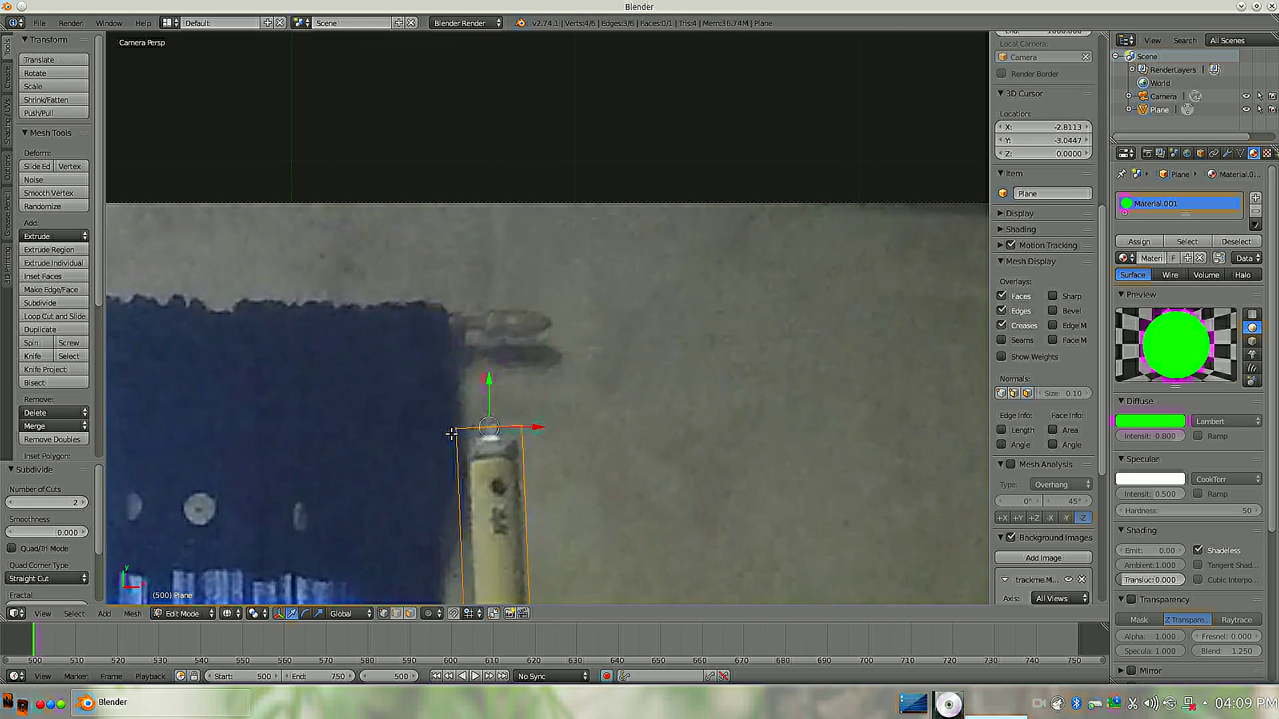
pyautogui.rightClick(459, 406)
pyautogui.moveTo(460, 402); pyautogui.dragTo(461, 412)
pyautogui.rightClick(526, 427)
pyautogui.moveTo(522, 384); pyautogui.dragTo(488, 386)
pyautogui.keyDown('shift'); pyautogui.rightClick(462, 432); pyautogui.keyUp('shift')
pyautogui.rightClick(457, 439)
pyautogui.moveTo(502, 435); pyautogui.dragTo(505, 435)
pyautogui.rightClick(522, 440)
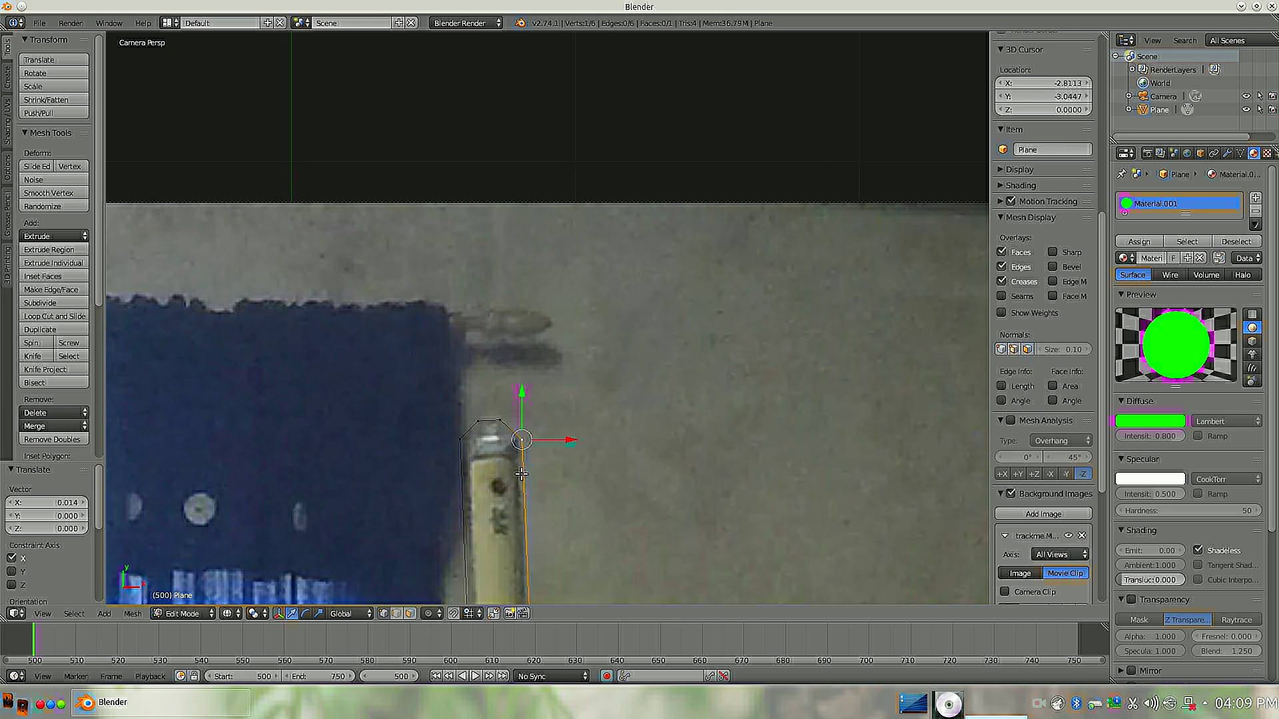
# Select the strip's bottom edge and move it about 0.009 in X and -0.562 in Y, down to the hands.
pyautogui.scroll(-6, 522, 474)
pyautogui.keyDown('shift'); pyautogui.moveTo(522, 474); pyautogui.dragTo(474, 365, button='middle'); pyautogui.keyUp('shift')
pyautogui.scroll(3, 472, 373)
pyautogui.keyDown('shift'); pyautogui.moveTo(468, 444); pyautogui.dragTo(477, 116, button='middle'); pyautogui.keyUp('shift')
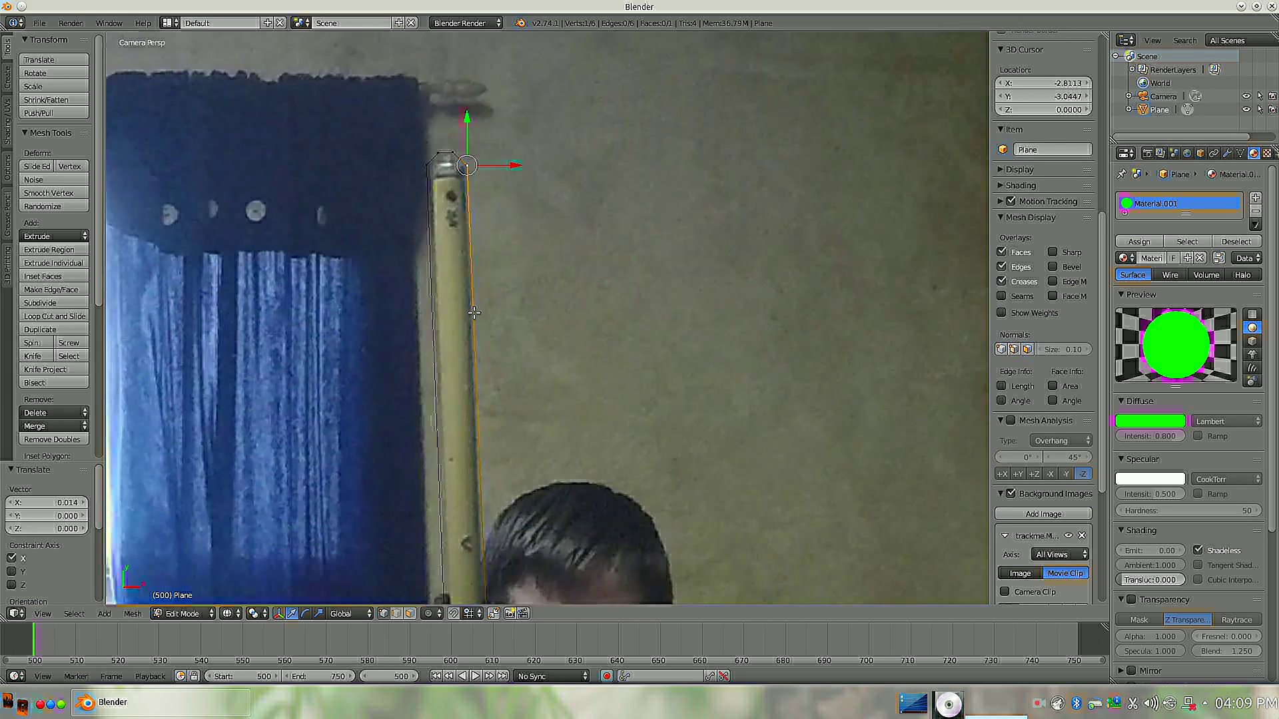
pyautogui.scroll(-3, 533, 573)
pyautogui.keyDown('shift'); pyautogui.moveTo(516, 533); pyautogui.dragTo(506, 364, button='middle'); pyautogui.keyUp('shift')
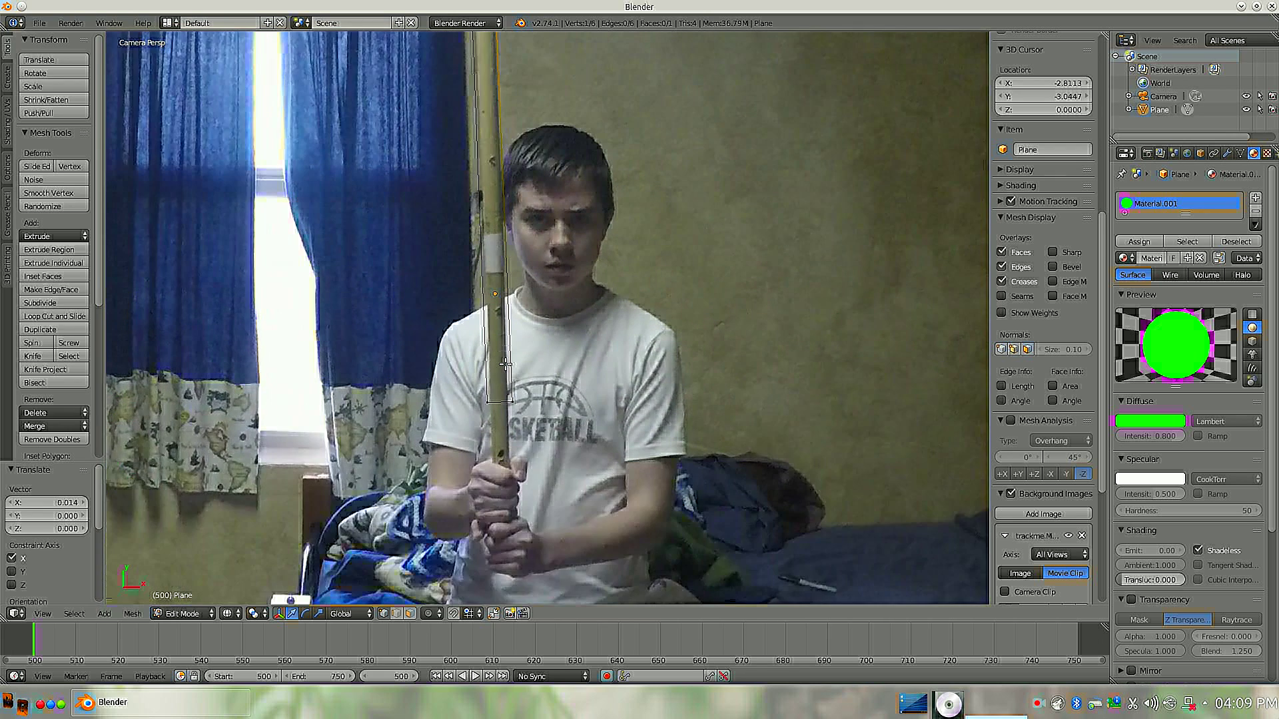
pyautogui.scroll(2, 506, 364)
pyautogui.keyDown('shift'); pyautogui.rightClick(503, 432); pyautogui.keyUp('shift')
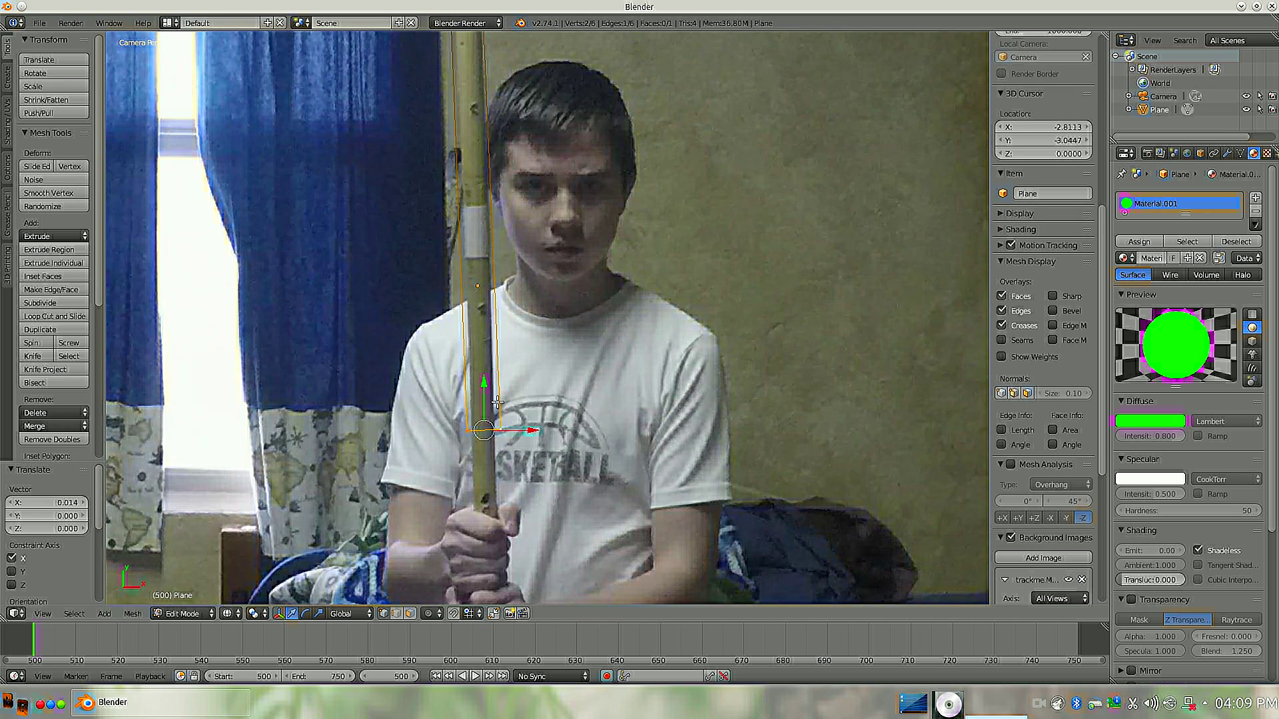
pyautogui.press('g')
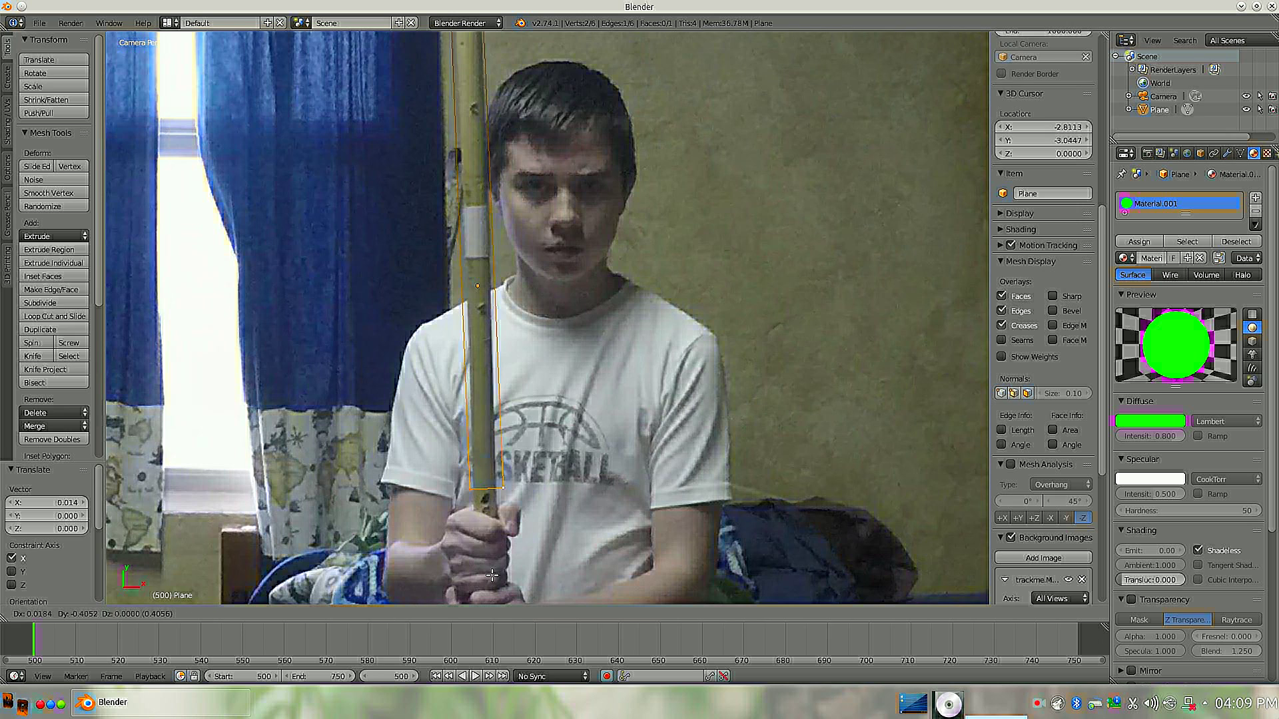
pyautogui.click(489, 578)
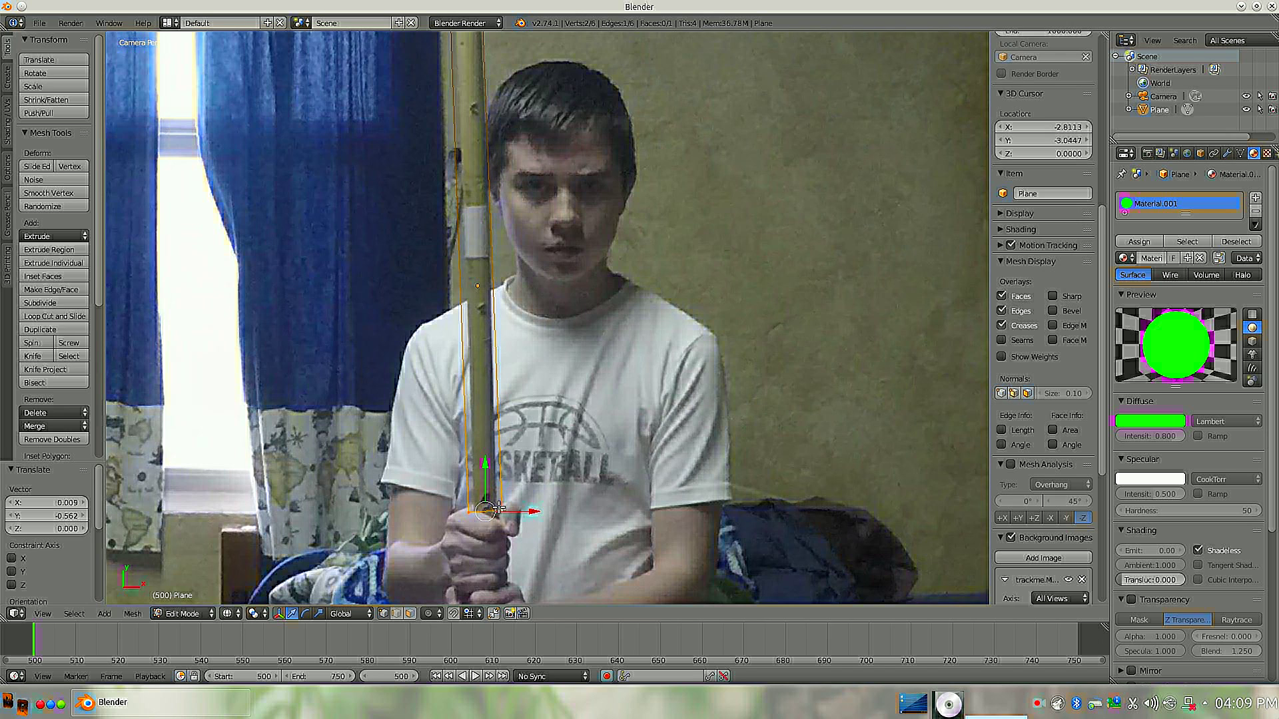
# Move the strip's bottom right vertex about -0.074 and its bottom left vertex about 0.018 in Y to follow the top of the hands.
pyautogui.rightClick(499, 510)
pyautogui.press('g')
pyautogui.press('y')
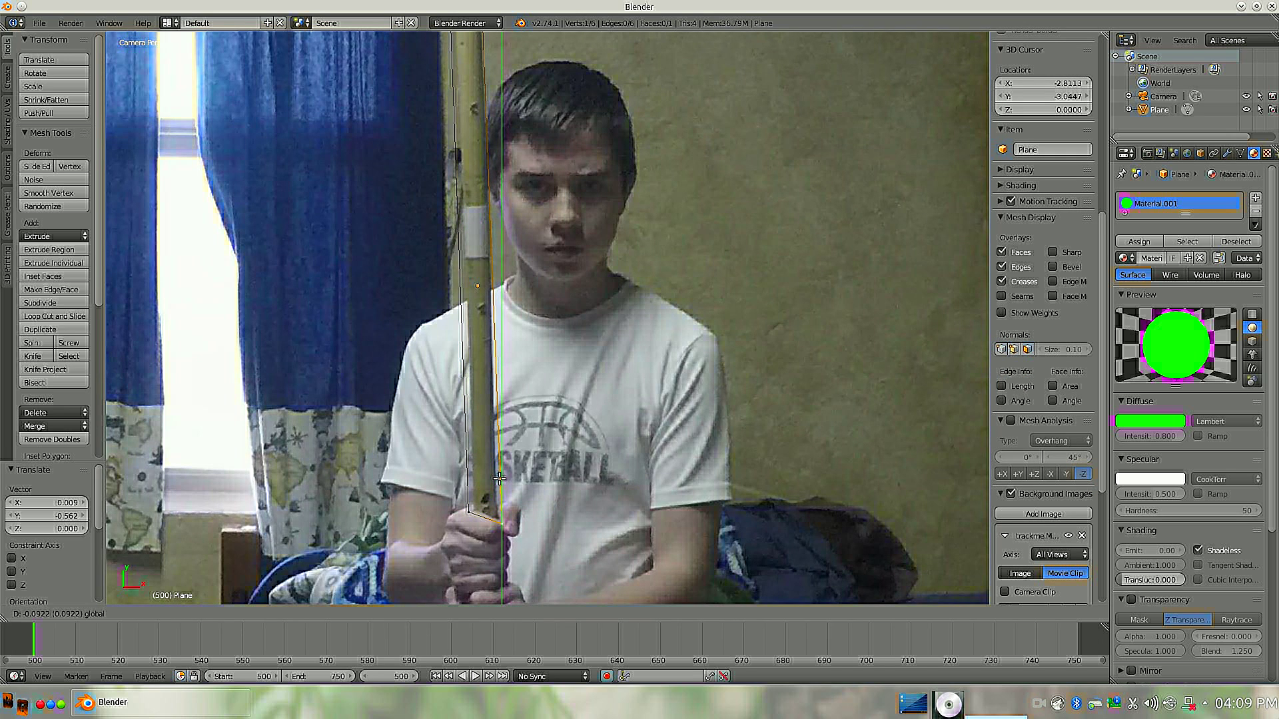
pyautogui.click(499, 477)
pyautogui.rightClick(469, 513)
pyautogui.press('g')
pyautogui.press('y')
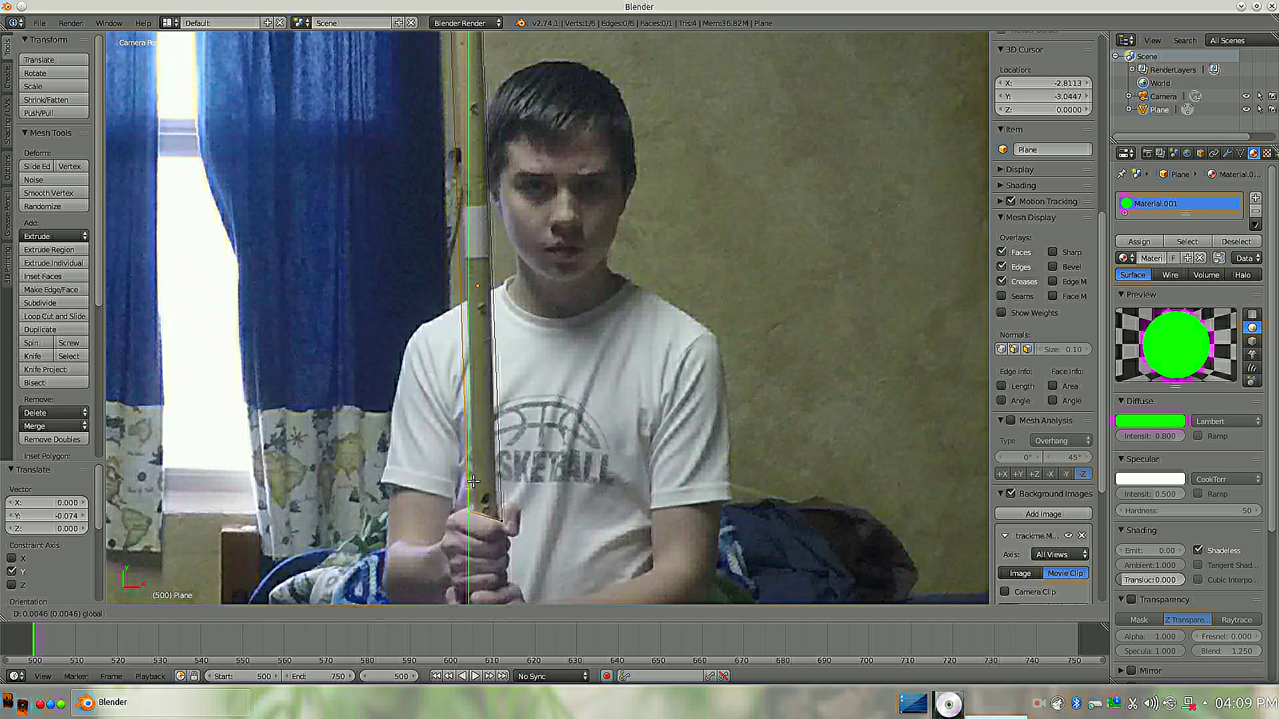
pyautogui.click(472, 485)
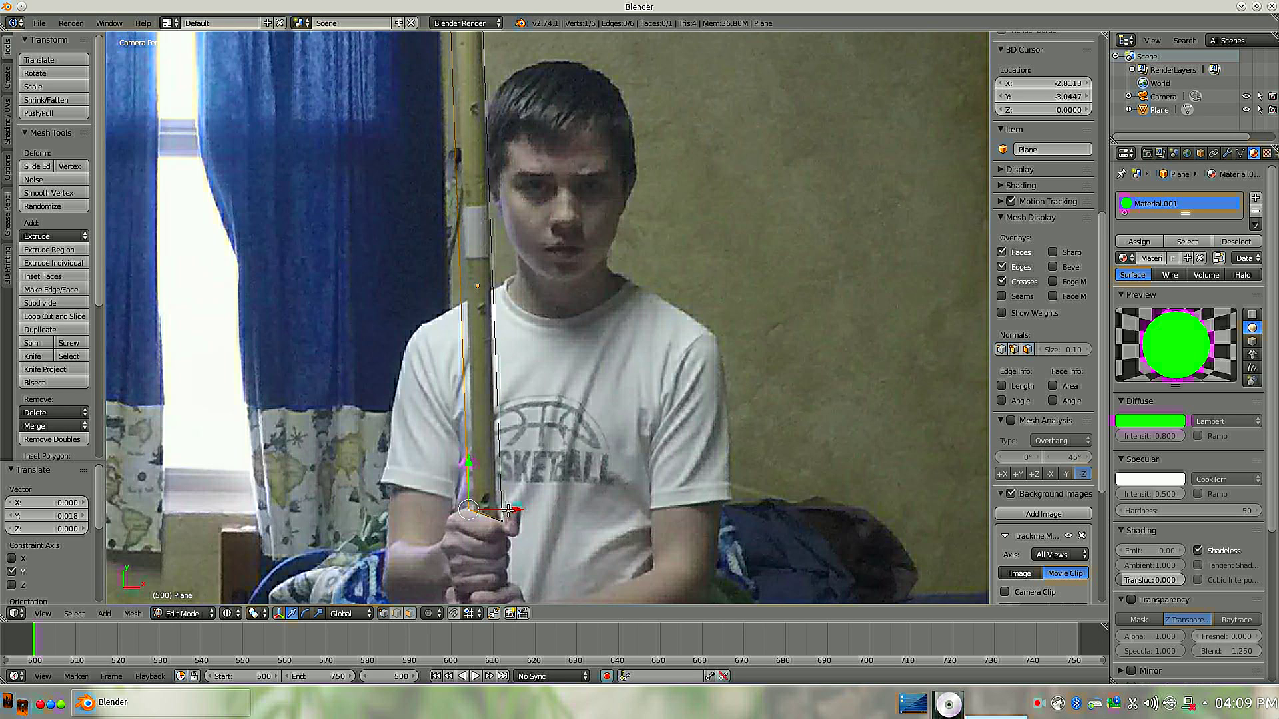
# Return to Object Mode, fit the camera view and render frame 500 to check the green blade.
pyautogui.press('Home')
pyautogui.press('Tab')
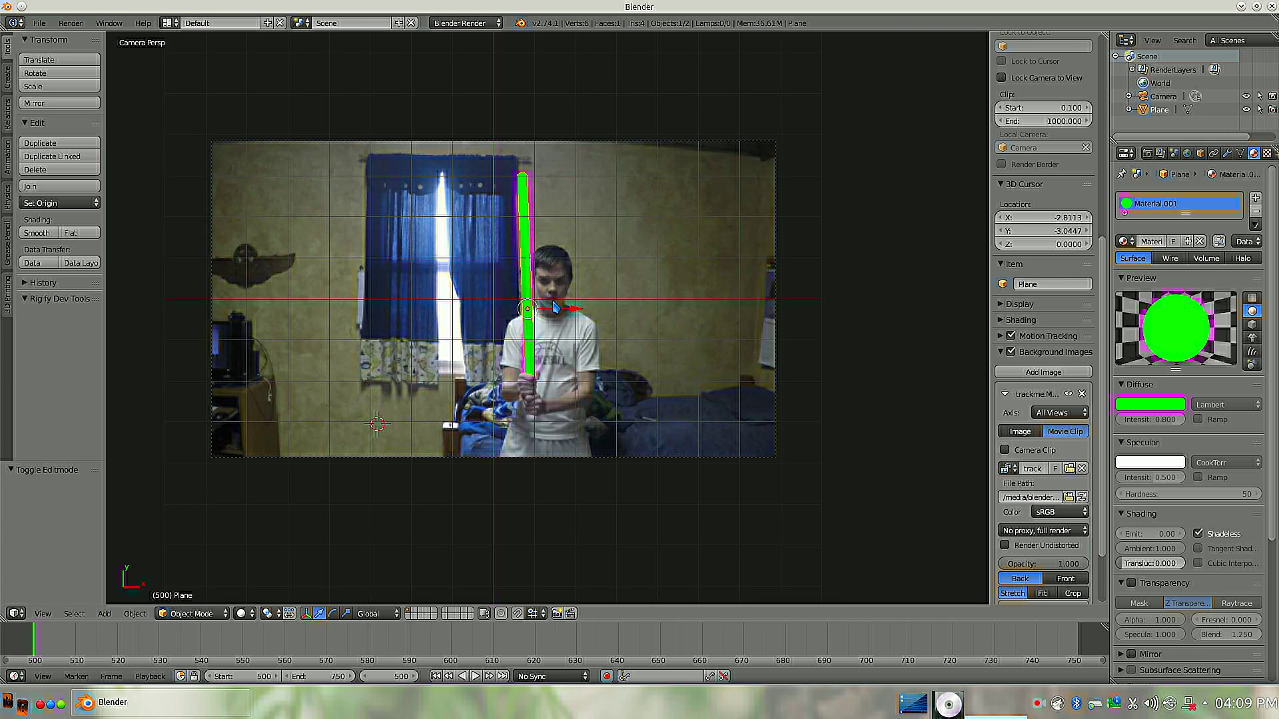
pyautogui.scroll(2, 555, 306)
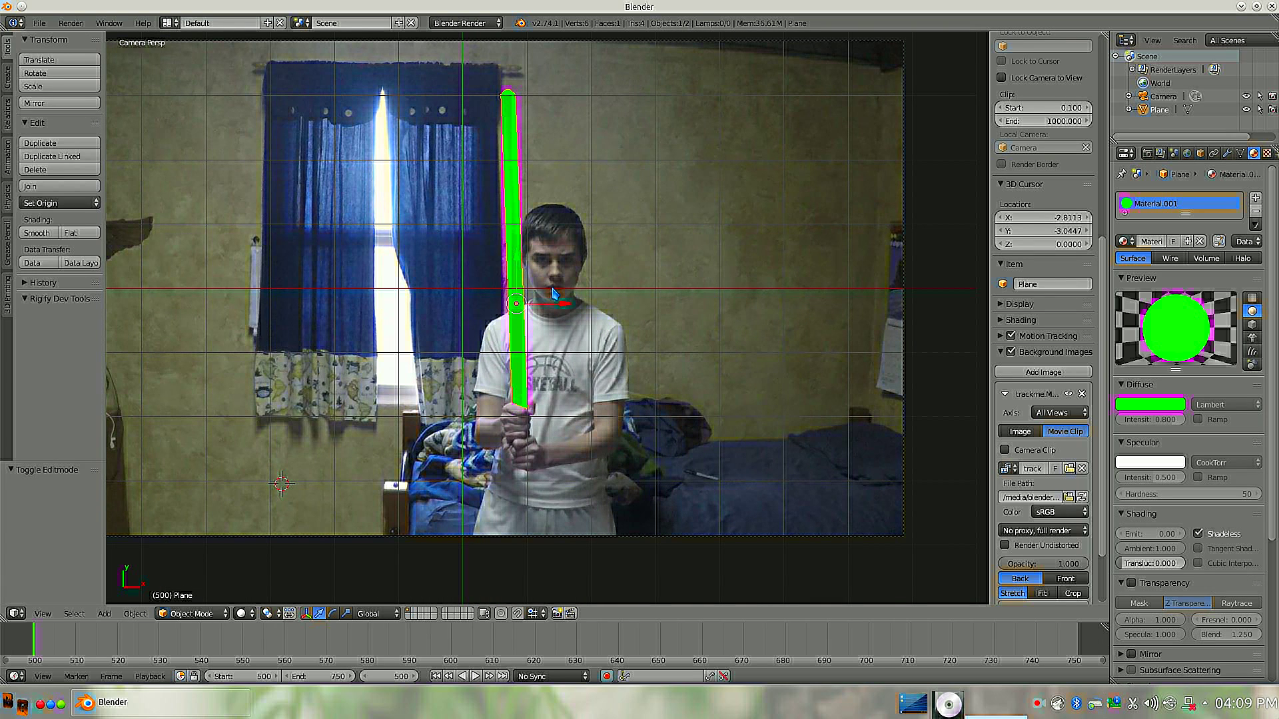
pyautogui.press('F12')
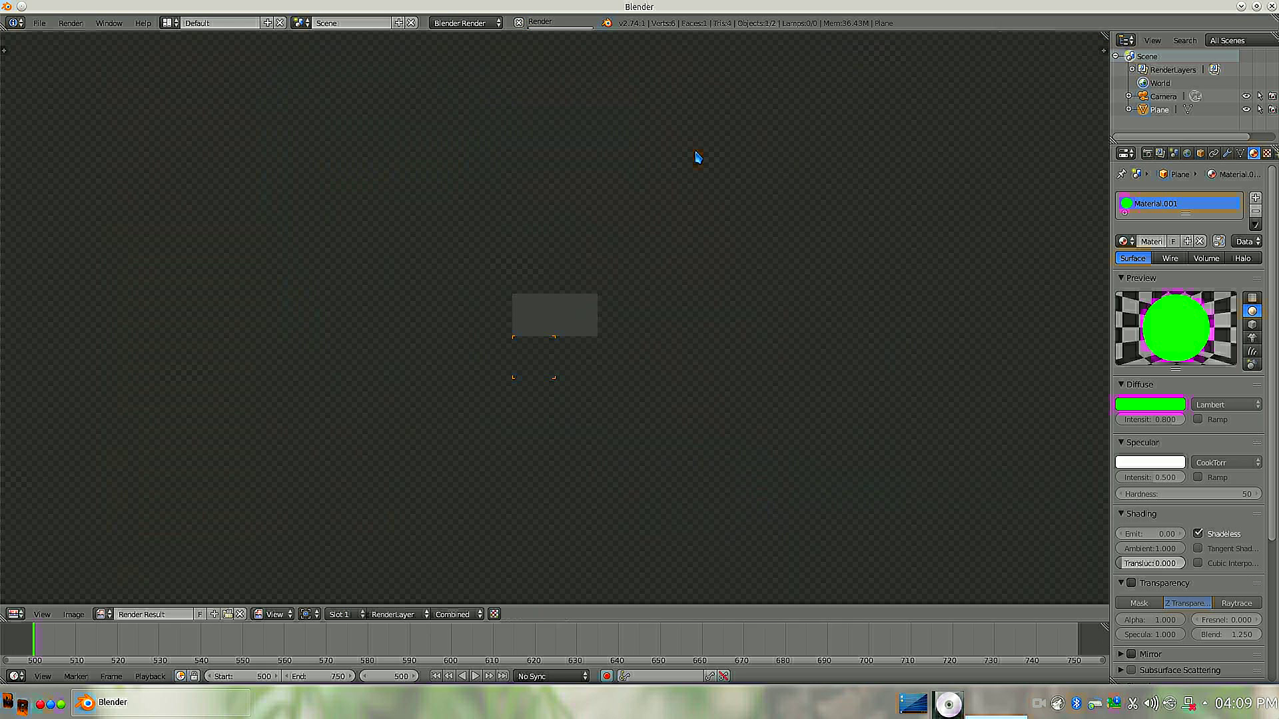
pyautogui.scroll(3, 619, 426)
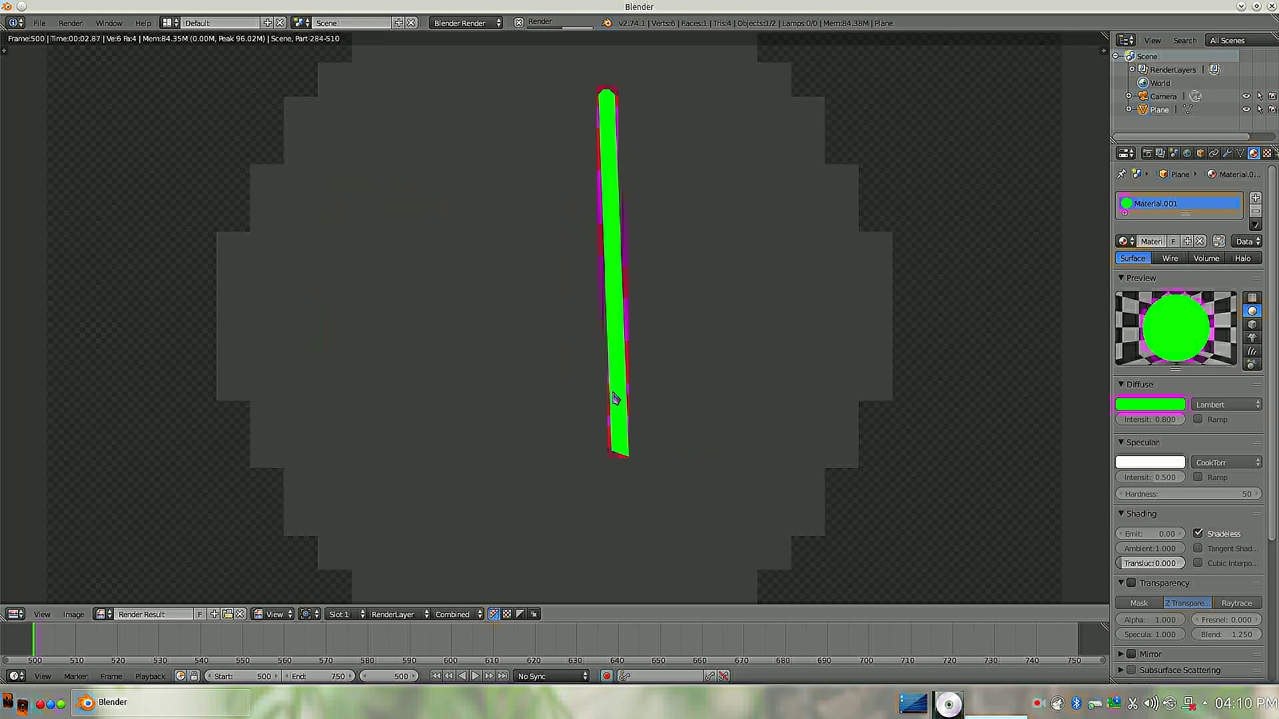
pyautogui.scroll(-2, 609, 233)
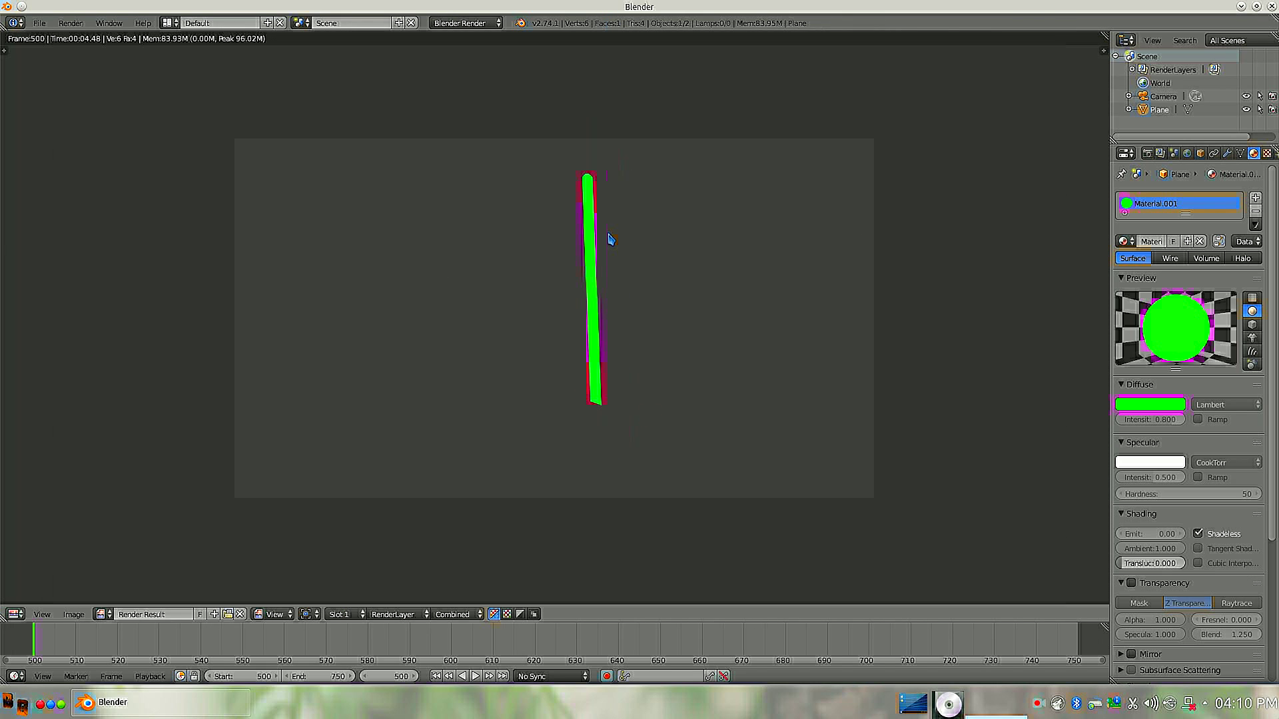
pyautogui.scroll(1, 608, 270)
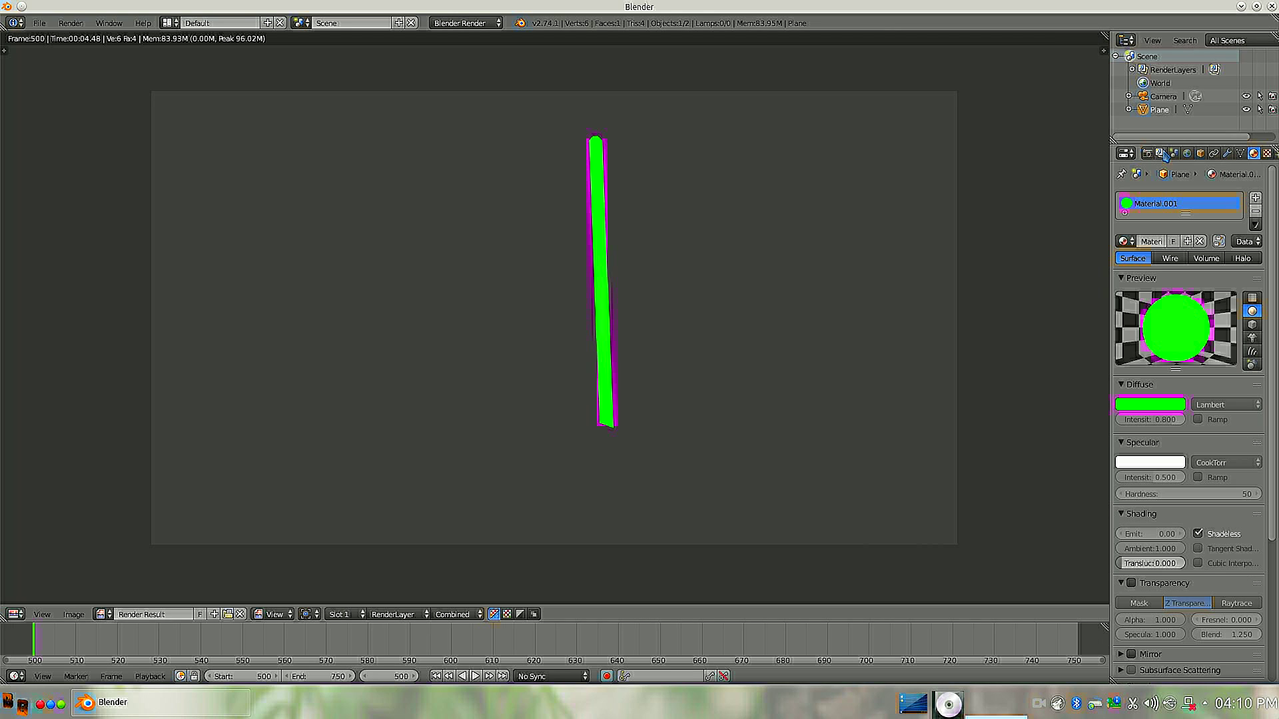
# Set the render's alpha mode to Transparent, render frame 500 again and return to the 3D view.
pyautogui.click(1146, 153)
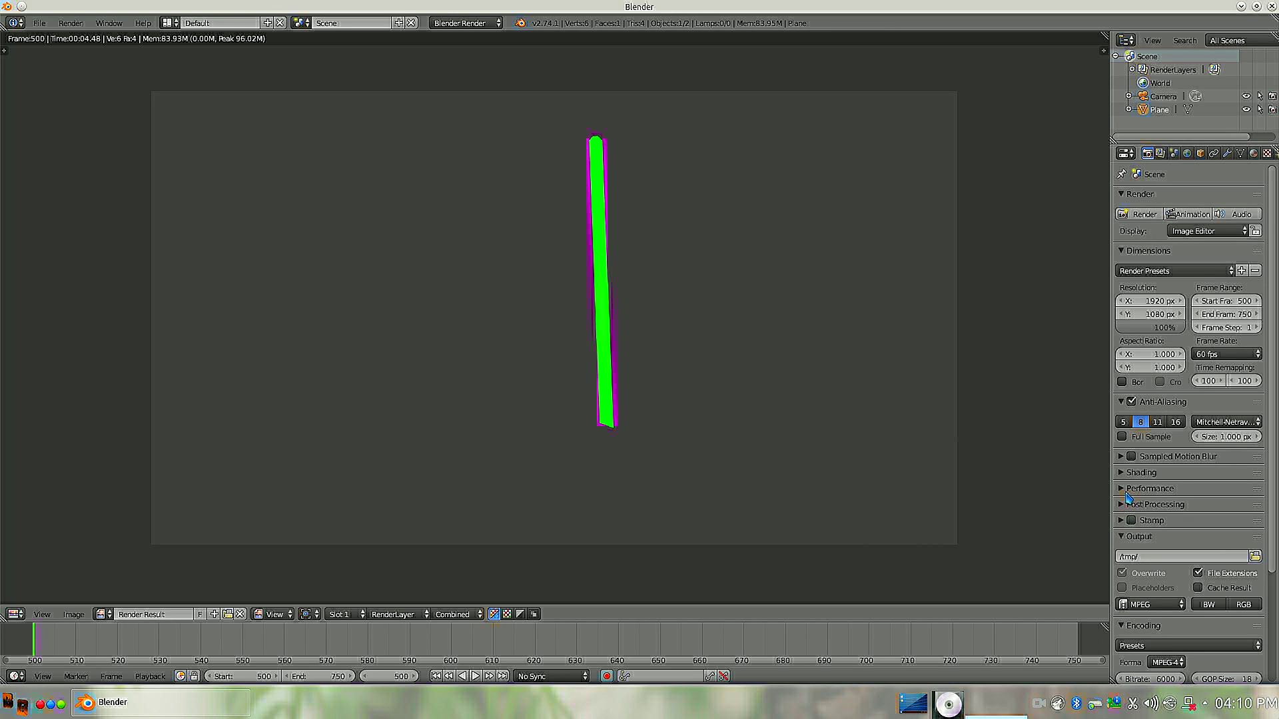
pyautogui.click(1123, 473)
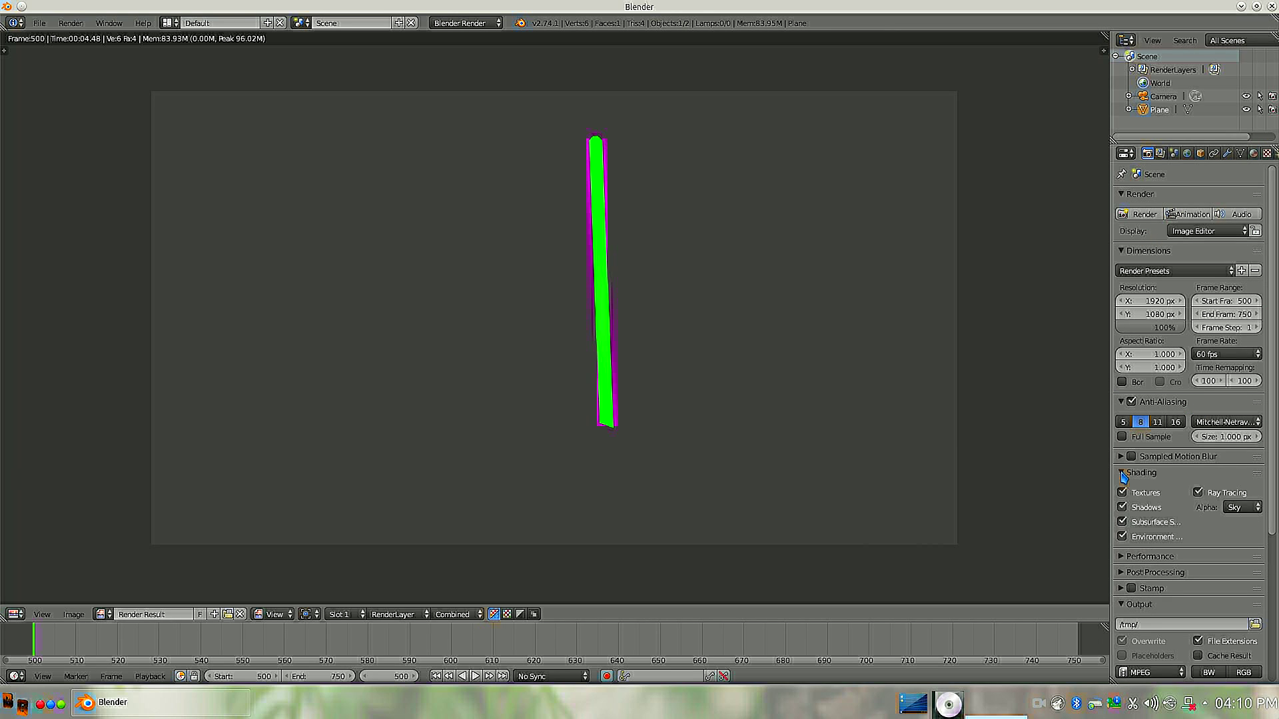
pyautogui.click(1242, 508)
pyautogui.click(1226, 484)
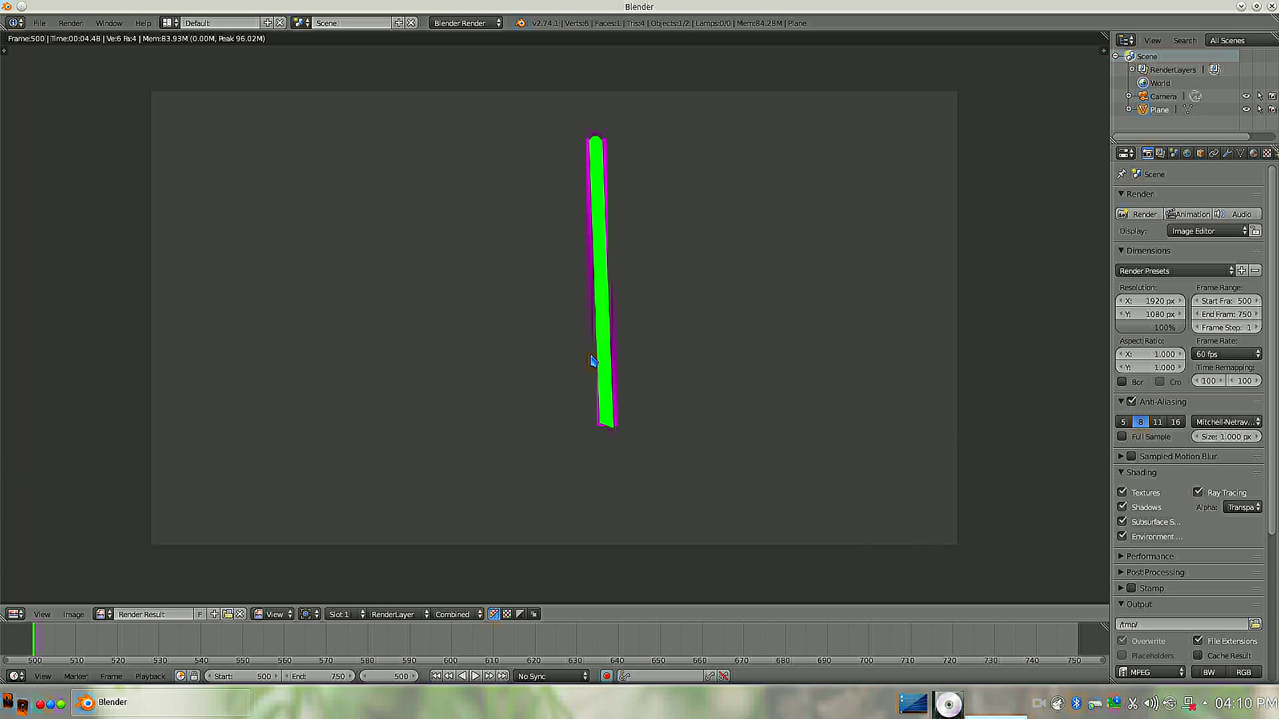
pyautogui.press('F12')
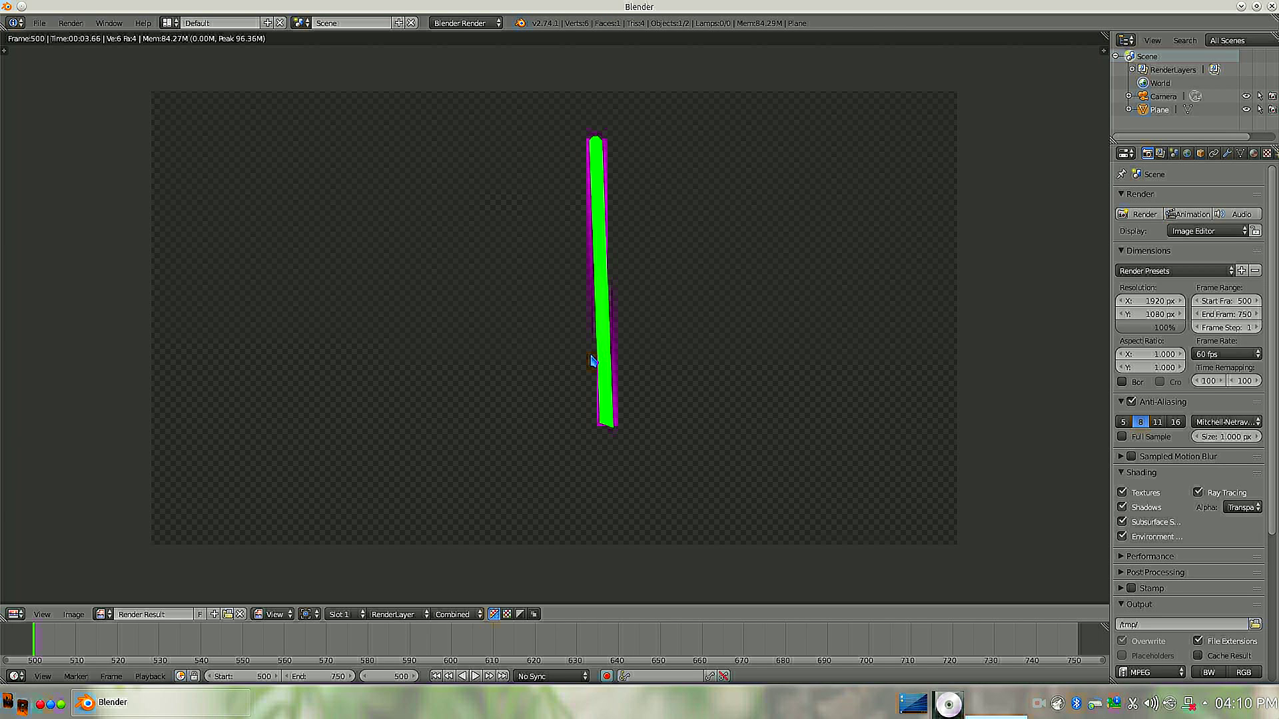
pyautogui.press('Escape')
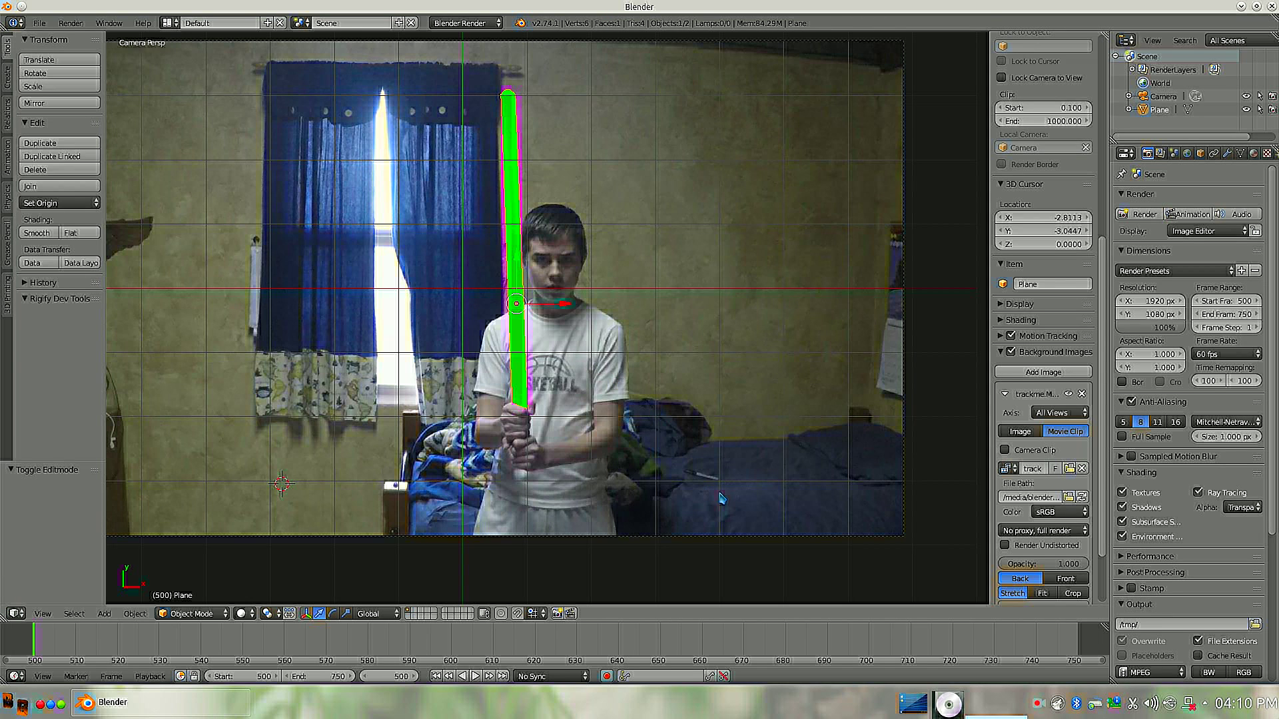
# Switch the 3D view to the Node Editor's compositing nodes and enable Use Nodes and Backdrop.
pyautogui.scroll(-1, 722, 498)
pyautogui.scroll(2, 556, 357)
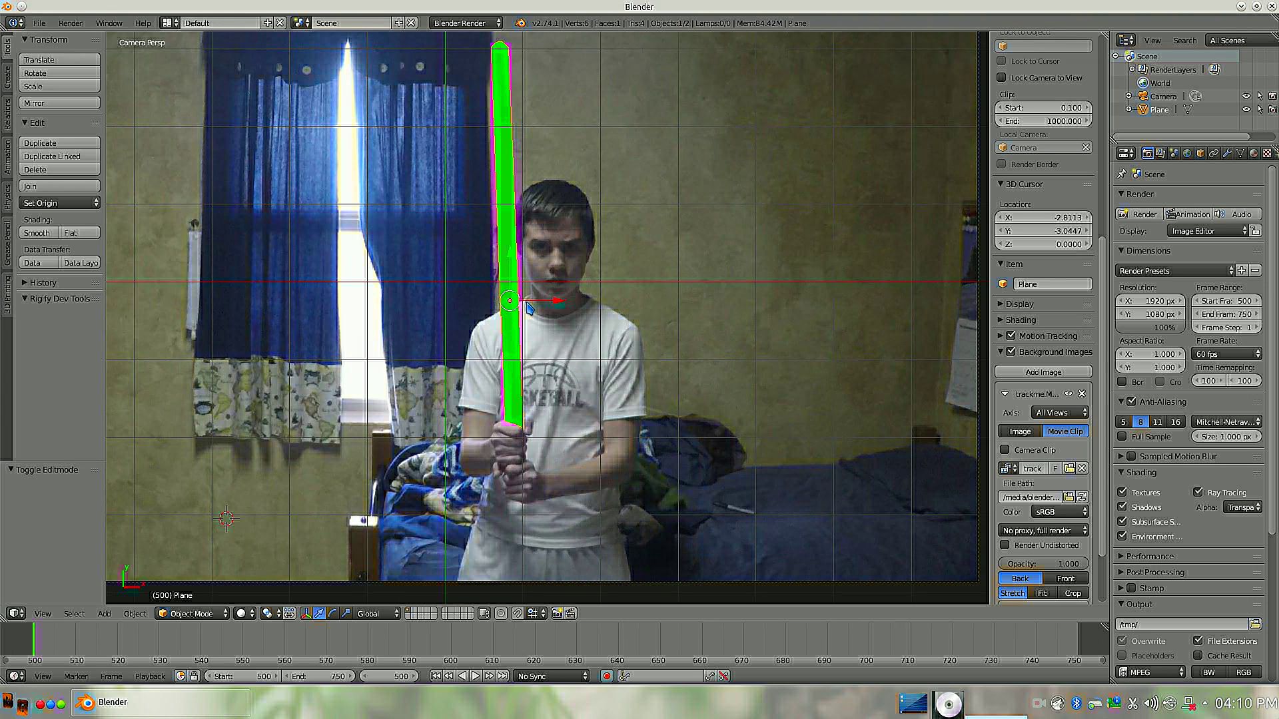
pyautogui.scroll(-1, 519, 304)
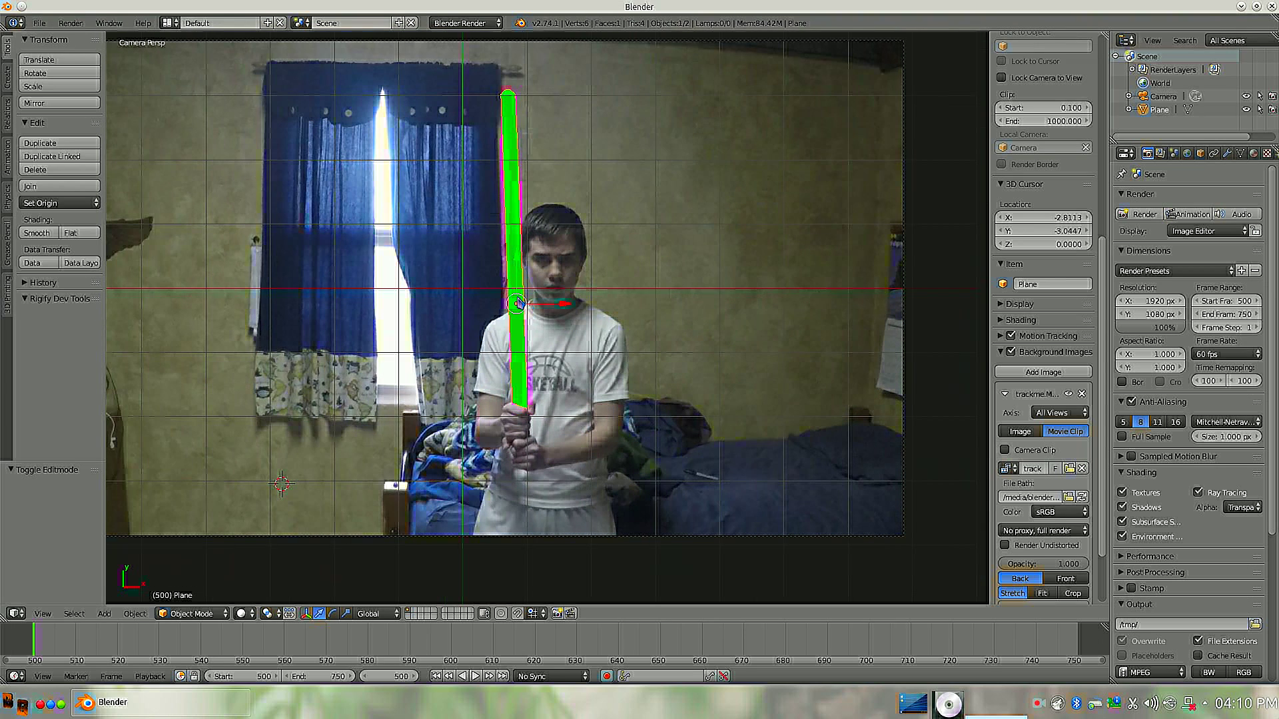
pyautogui.click(15, 615)
pyautogui.click(40, 450)
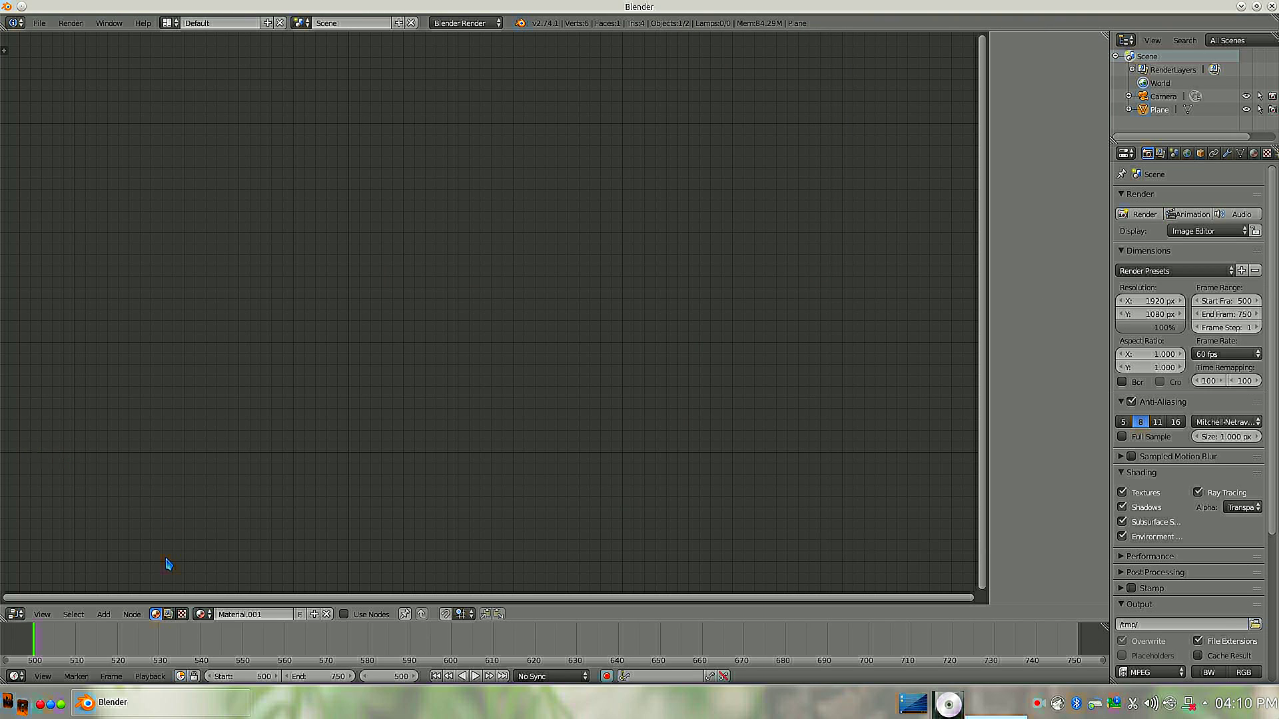
pyautogui.click(168, 615)
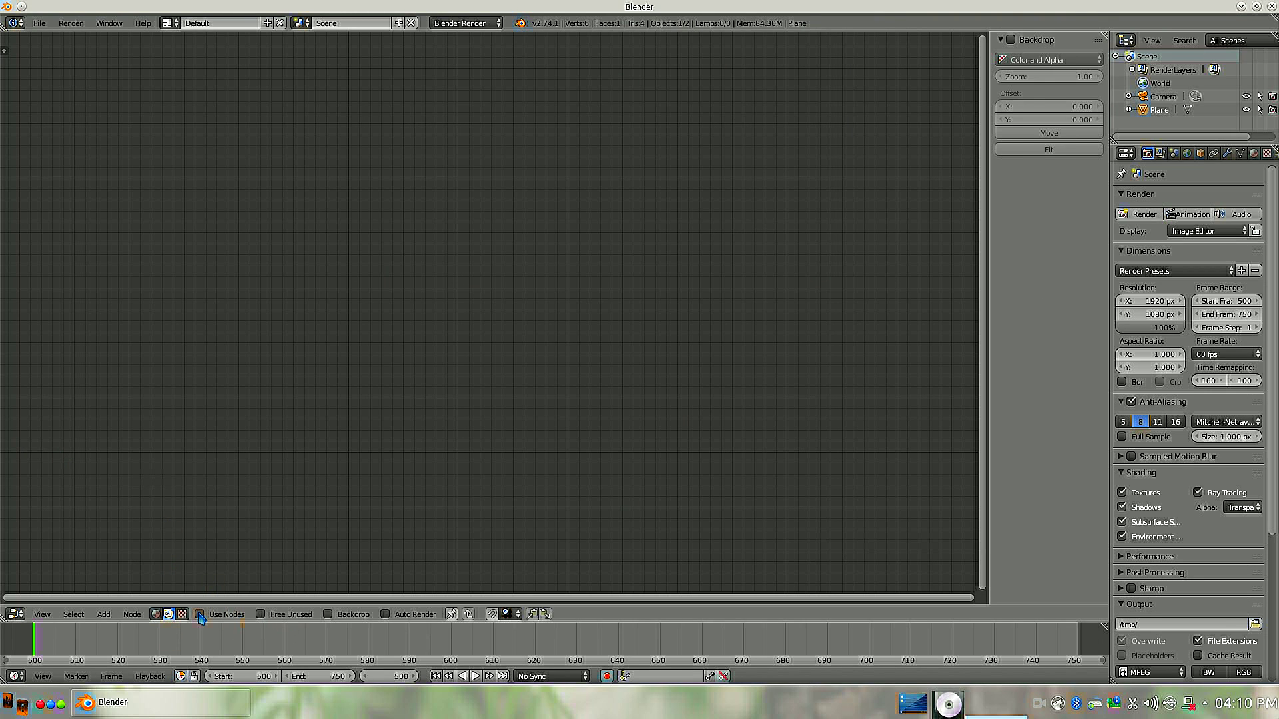
pyautogui.click(200, 616)
pyautogui.click(344, 616)
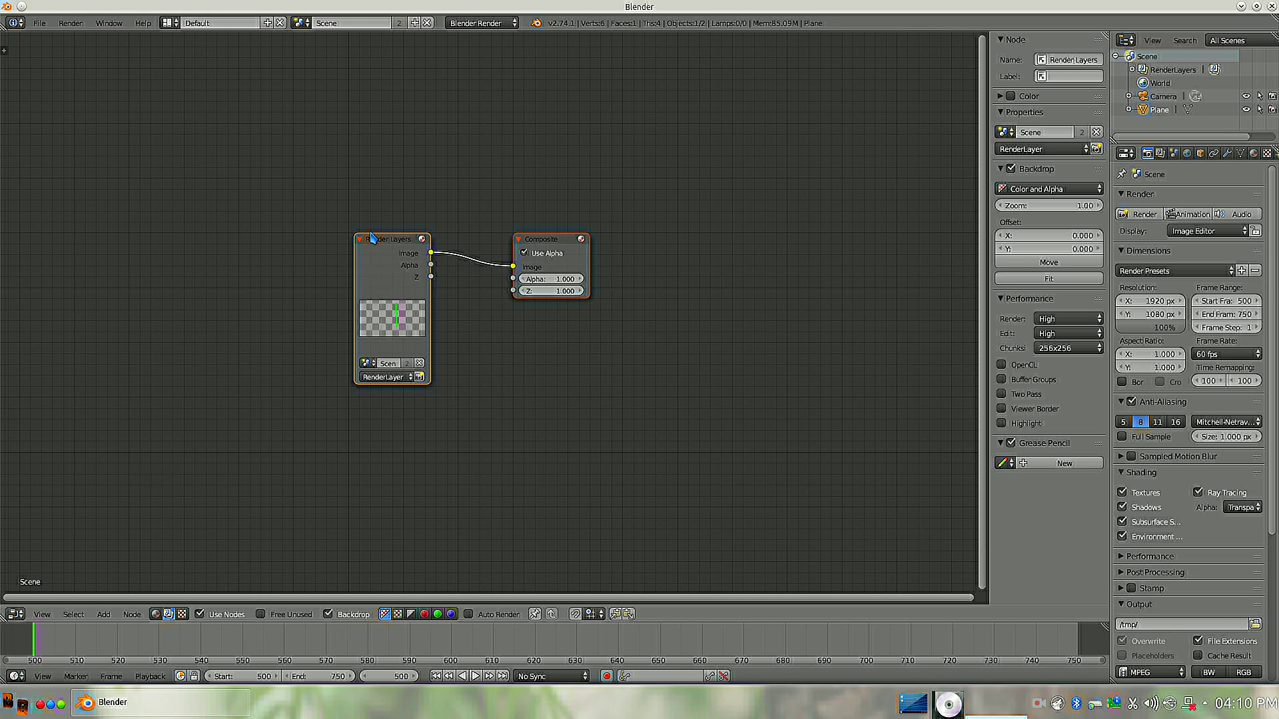
# Spread the Render Layers and Composite nodes far apart and add a Viewer node directly below Composite.
pyautogui.moveTo(371, 238); pyautogui.dragTo(23, 110)
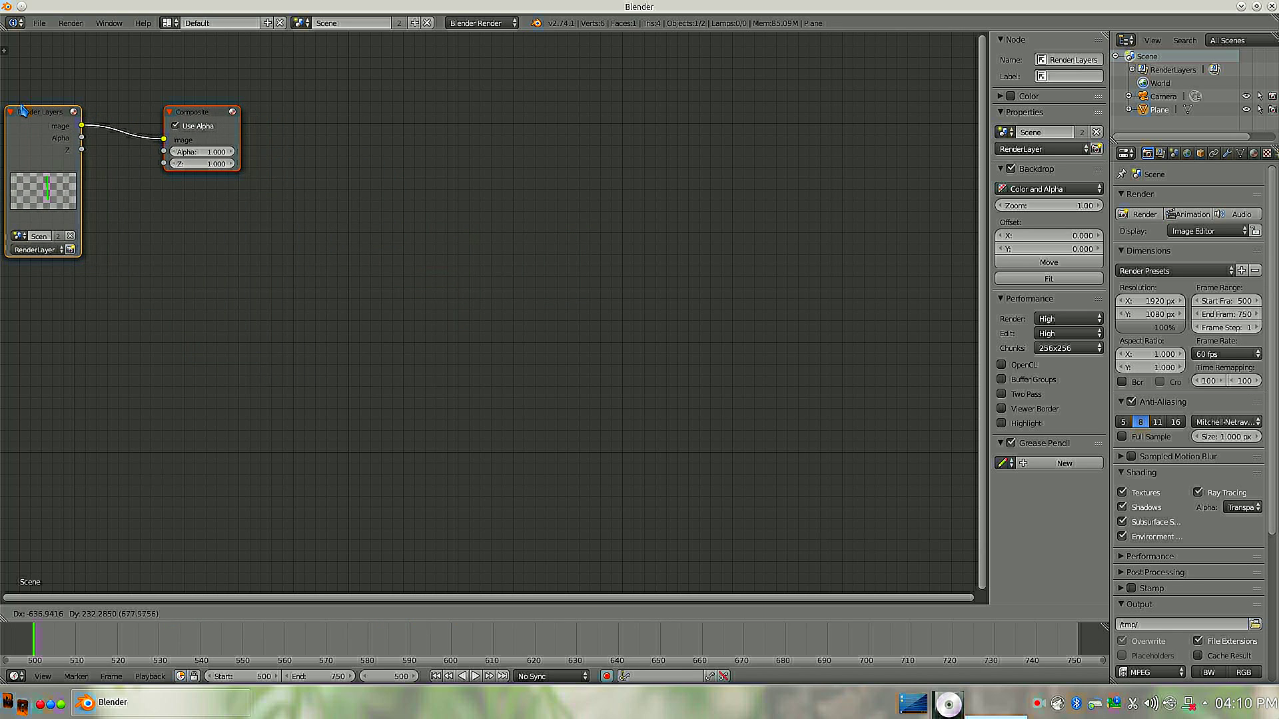
pyautogui.moveTo(217, 118); pyautogui.dragTo(944, 238)
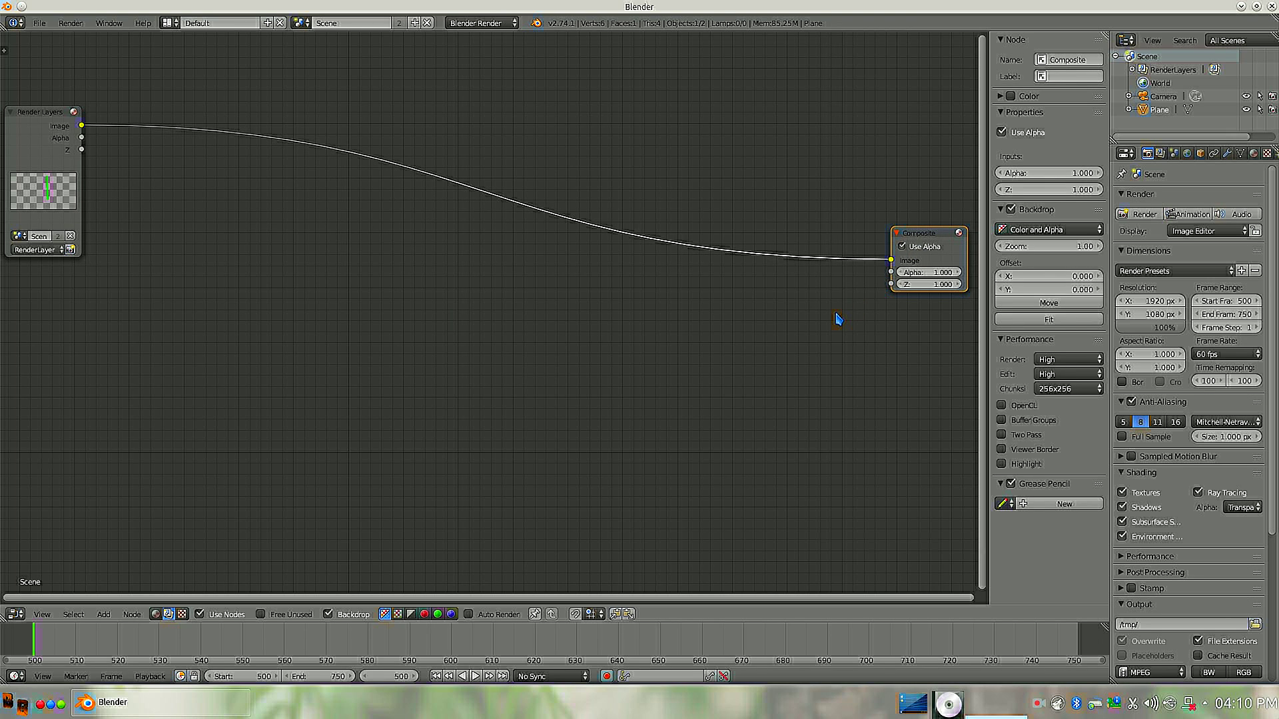
pyautogui.hotkey('shift', 'a')
pyautogui.moveTo(831, 343)
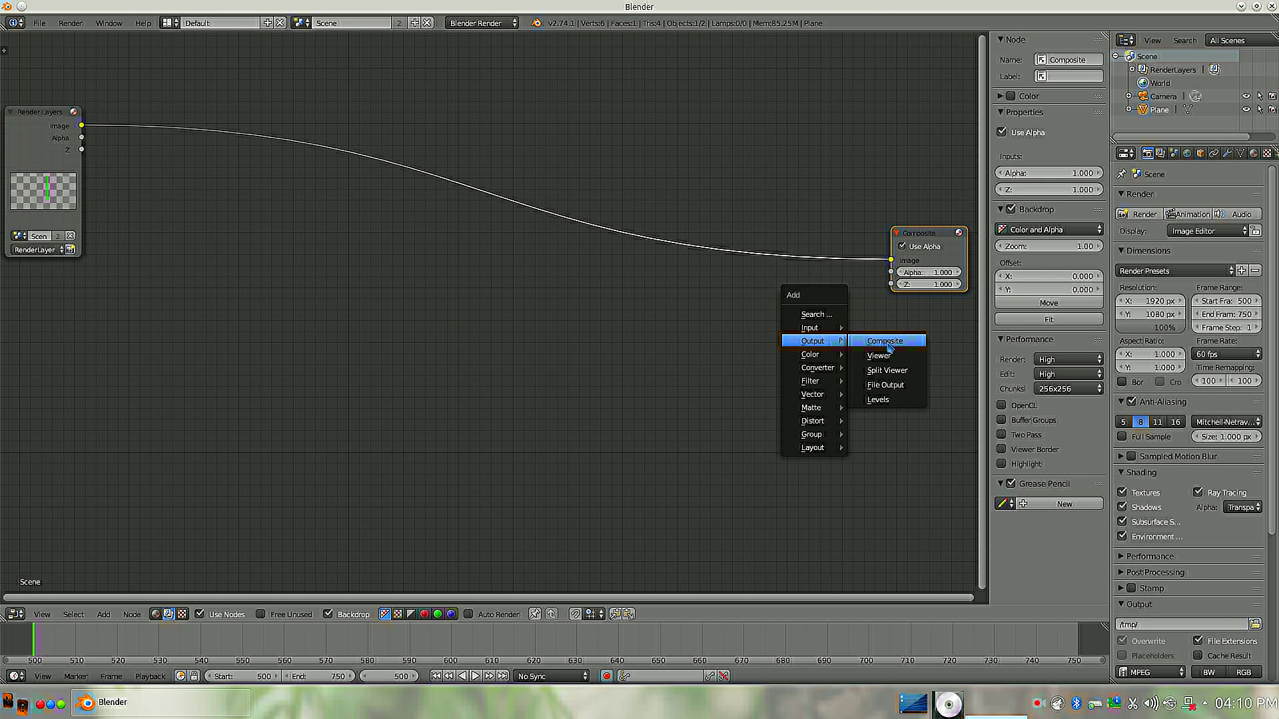
pyautogui.click(886, 355)
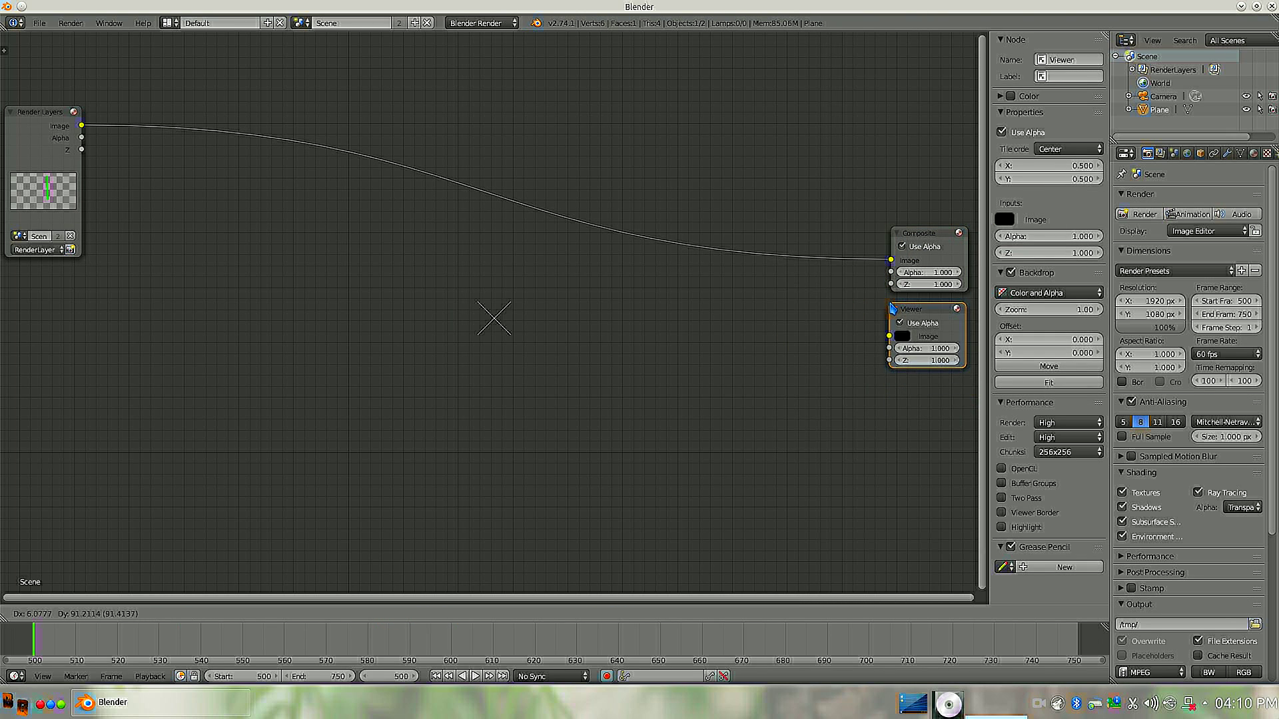
pyautogui.click(894, 308)
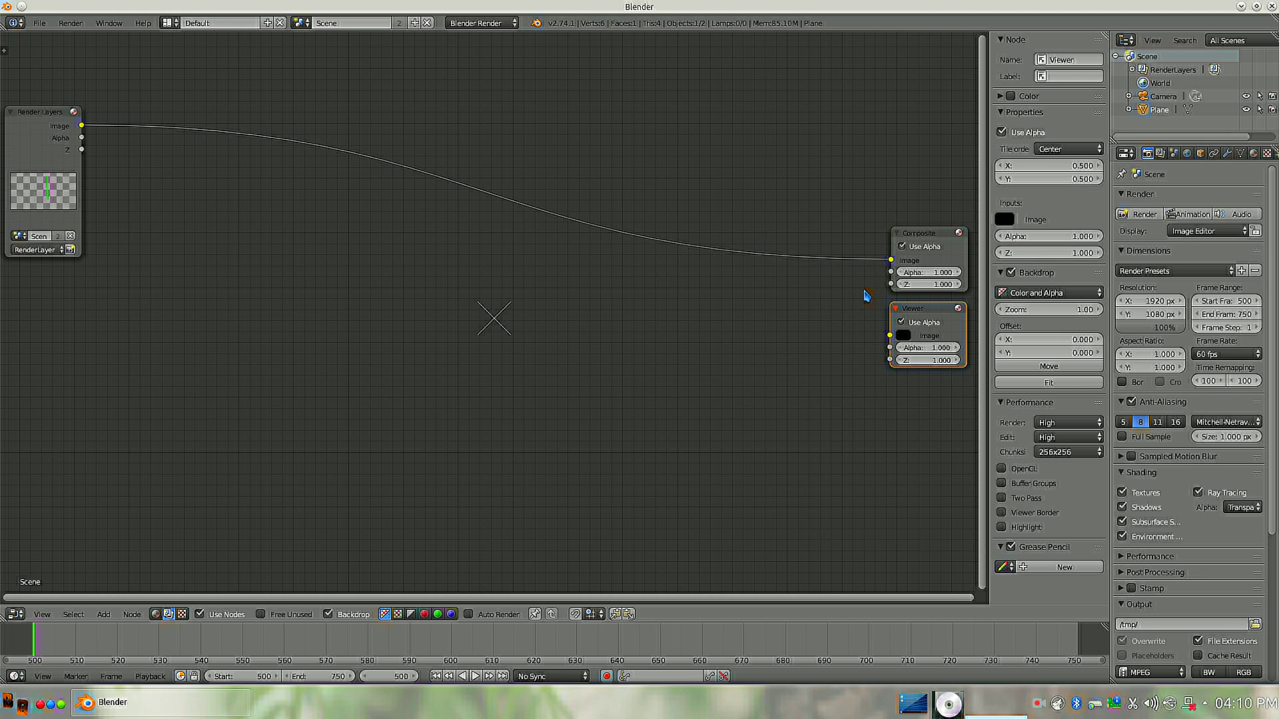
pyautogui.keyDown('shift'); pyautogui.moveTo(824, 274); pyautogui.dragTo(821, 181); pyautogui.keyUp('shift')
pyautogui.moveTo(825, 257)
pyautogui.mouseDown(button='right')
pyautogui.moveTo(858, 311)
pyautogui.moveTo(869, 303)
pyautogui.moveTo(789, 265)
pyautogui.moveTo(810, 288)
pyautogui.mouseUp(button='right')
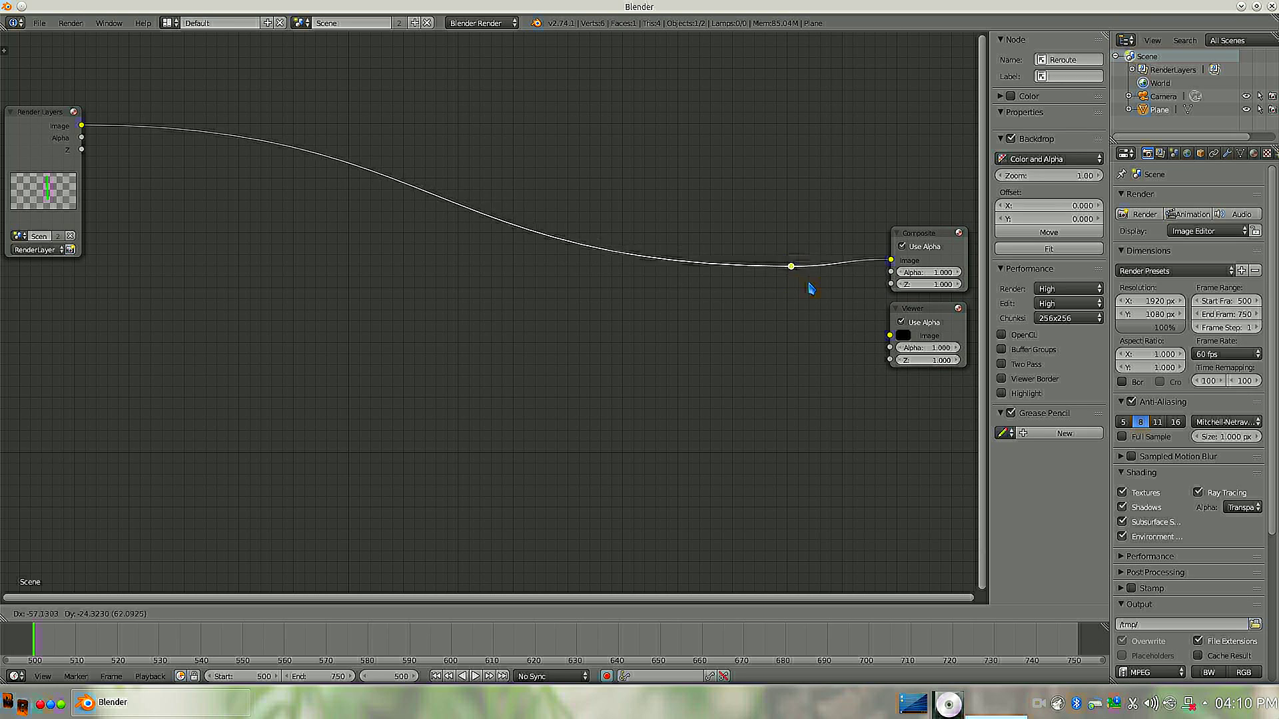
pyautogui.click(833, 290)
pyautogui.moveTo(829, 289); pyautogui.dragTo(800, 301)
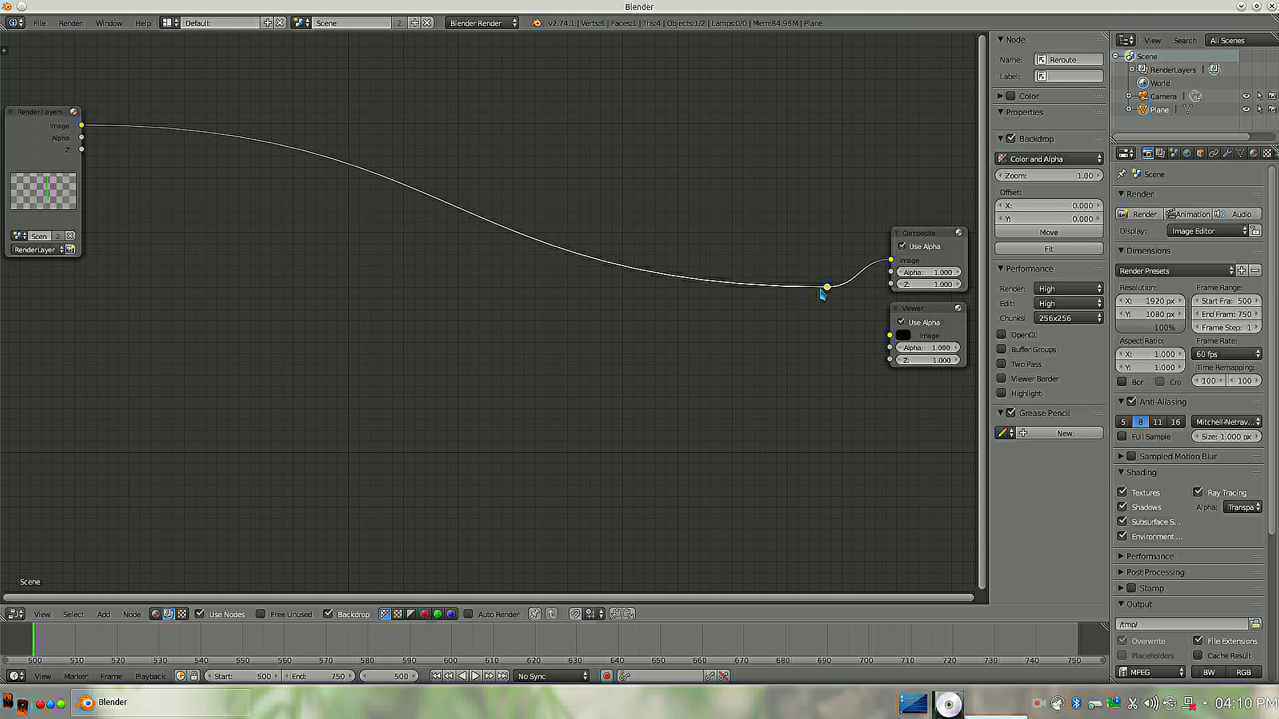
pyautogui.press('x')
pyautogui.moveTo(83, 126); pyautogui.dragTo(891, 259)
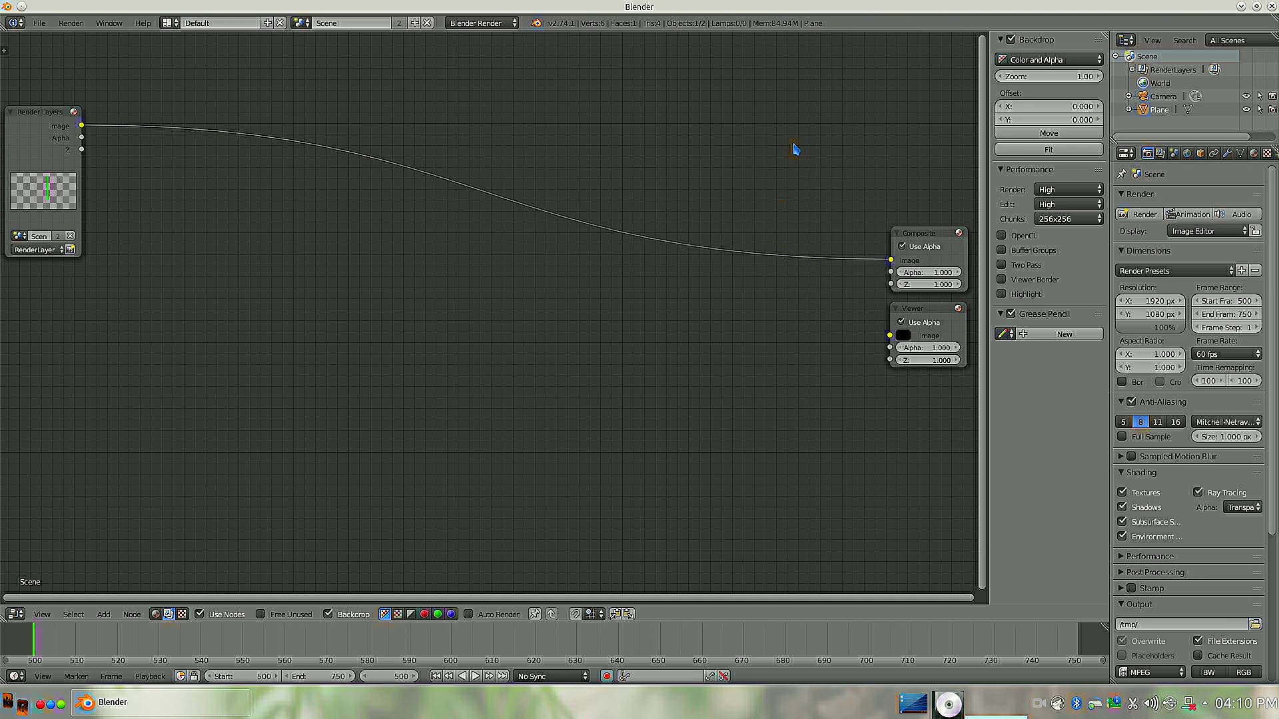
# Insert a reroute point on the link between Render Layers and Composite and connect it to the Viewer's image input.
pyautogui.keyDown('shift'); pyautogui.moveTo(818, 222); pyautogui.dragTo(819, 303, button='right'); pyautogui.keyUp('shift')
pyautogui.moveTo(819, 261); pyautogui.dragTo(891, 340)
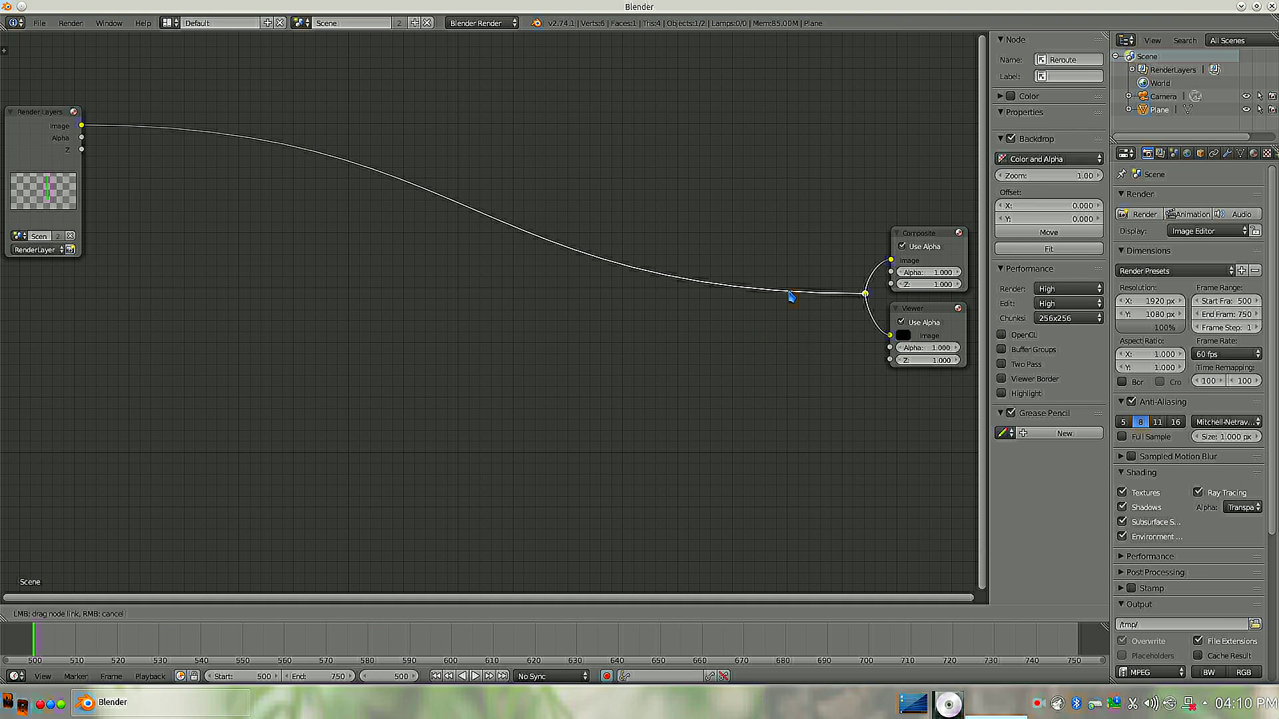
# Fit the backdrop, insert an Alpha Over node on the Render Layers link and feed the render into its second image input.
pyautogui.click(1049, 249)
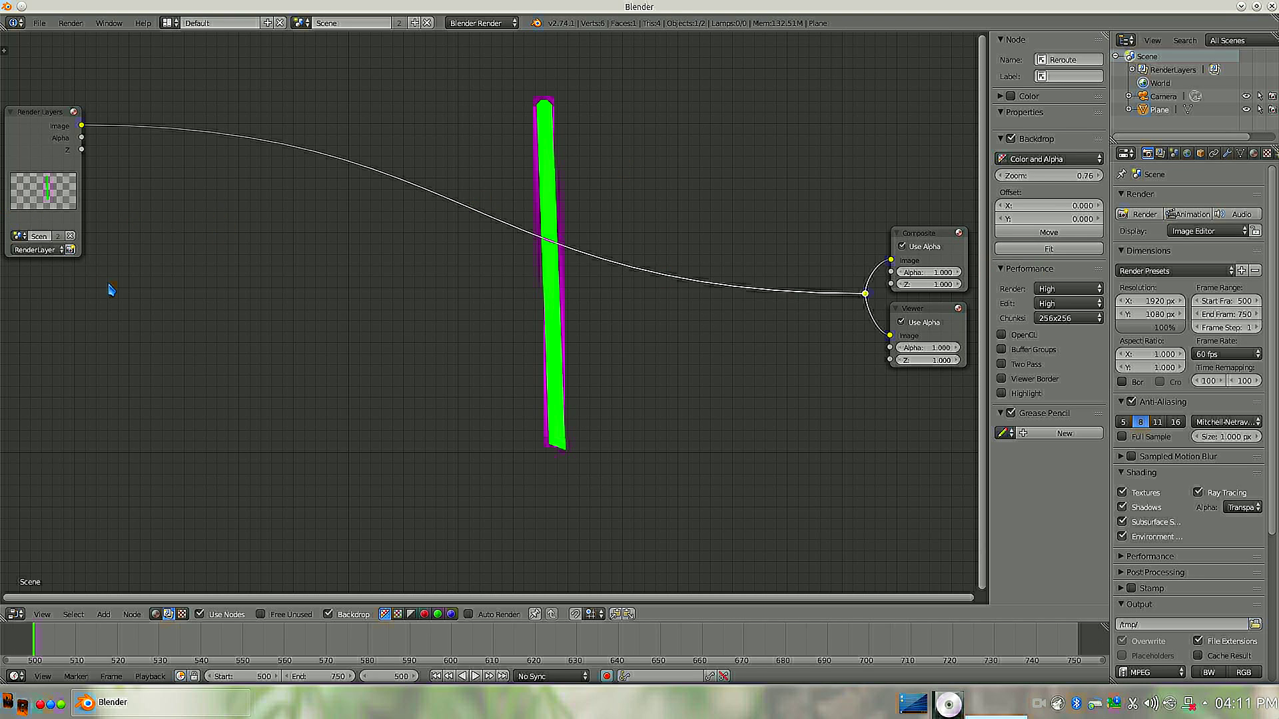
pyautogui.hotkey('shift', 'a')
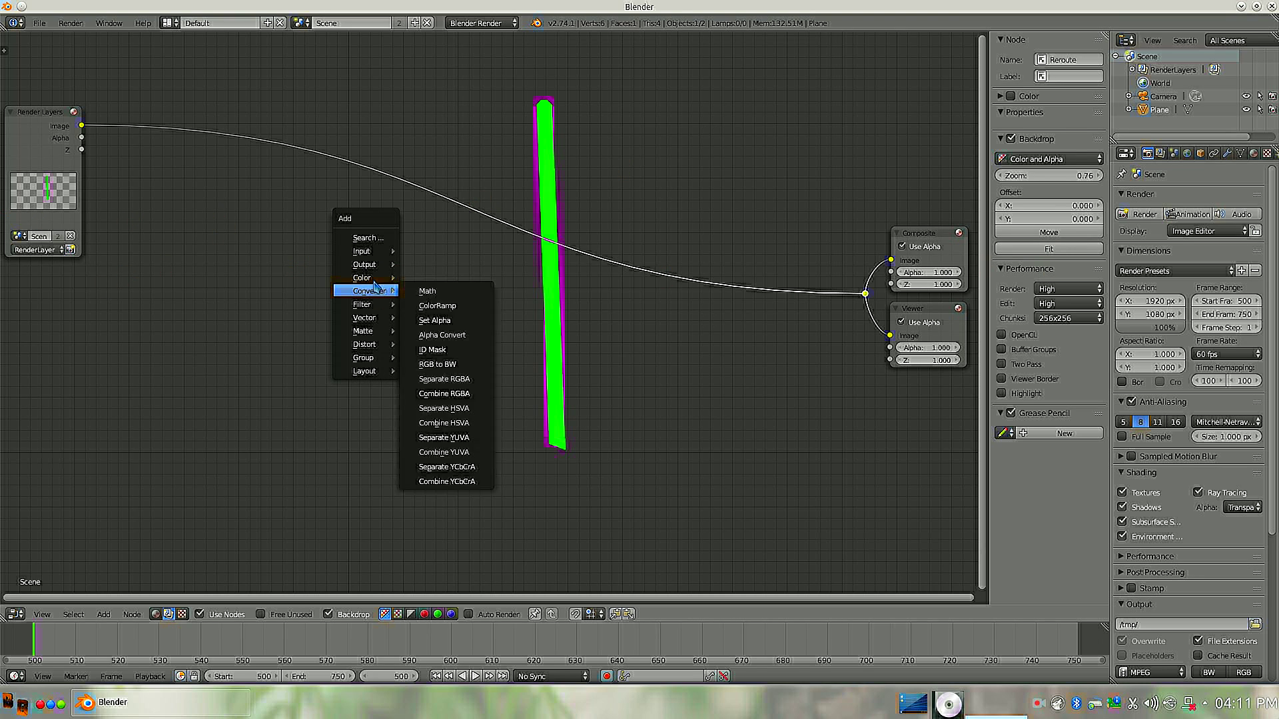
pyautogui.moveTo(373, 278)
pyautogui.click(426, 293)
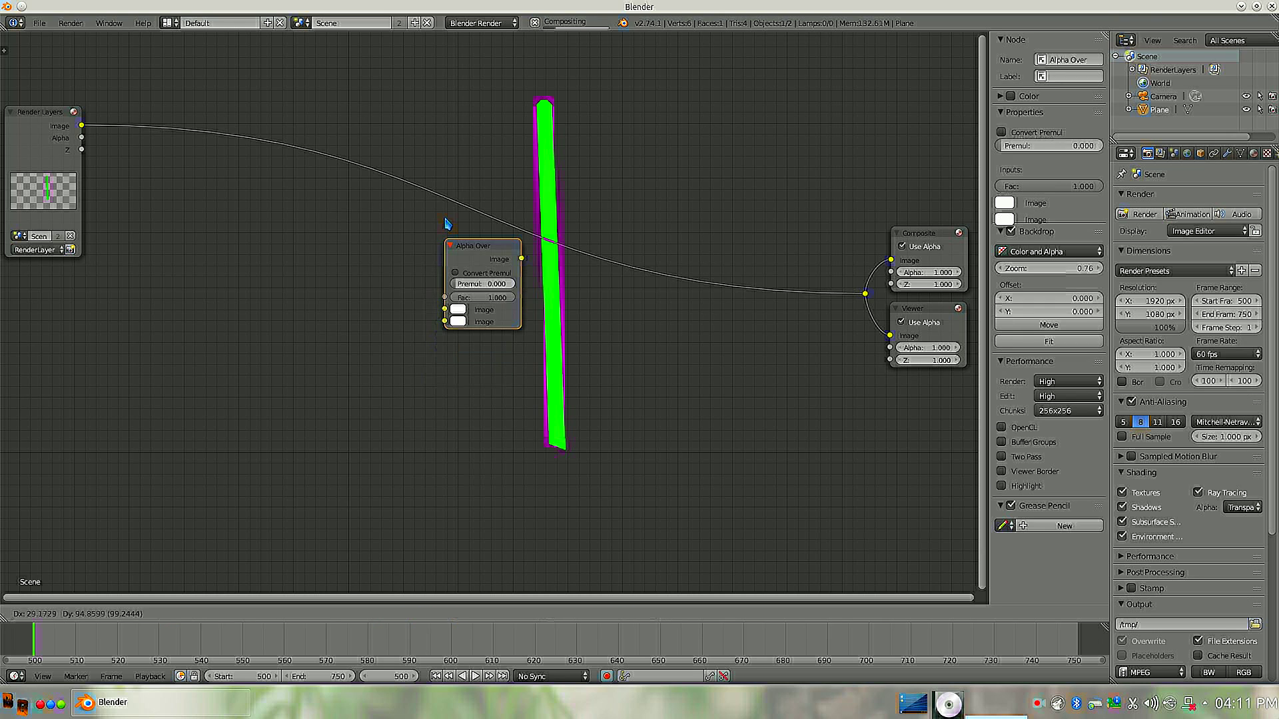
pyautogui.click(448, 177)
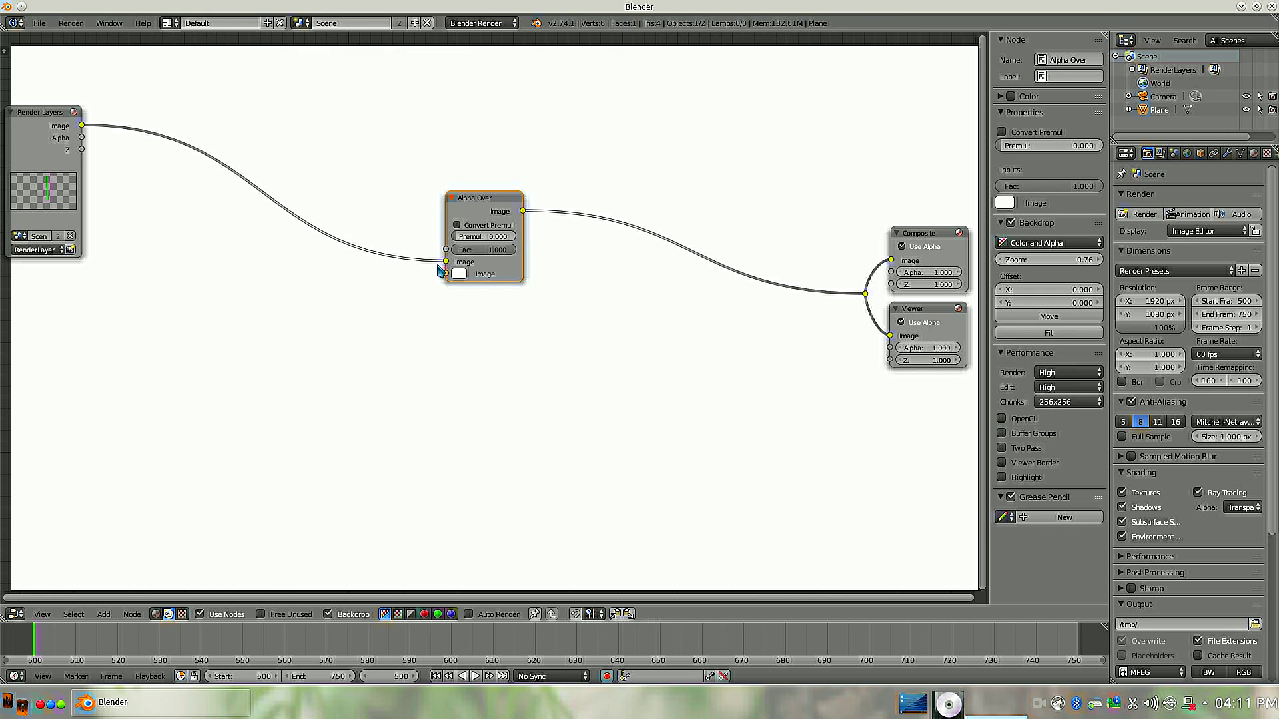
pyautogui.moveTo(446, 262); pyautogui.dragTo(447, 274)
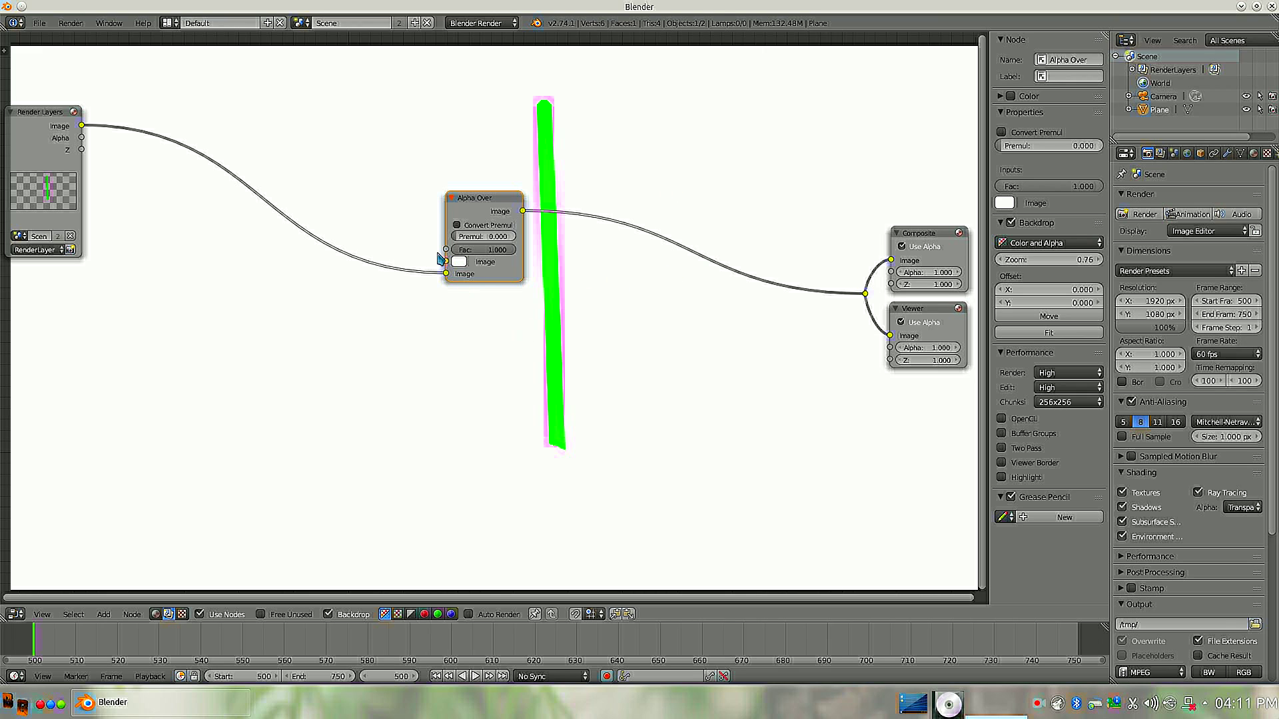
# Add a Movie Clip node below Render Layers, load the tracked footage and connect its image to Alpha Over's first image input.
pyautogui.hotkey('shift', 'a')
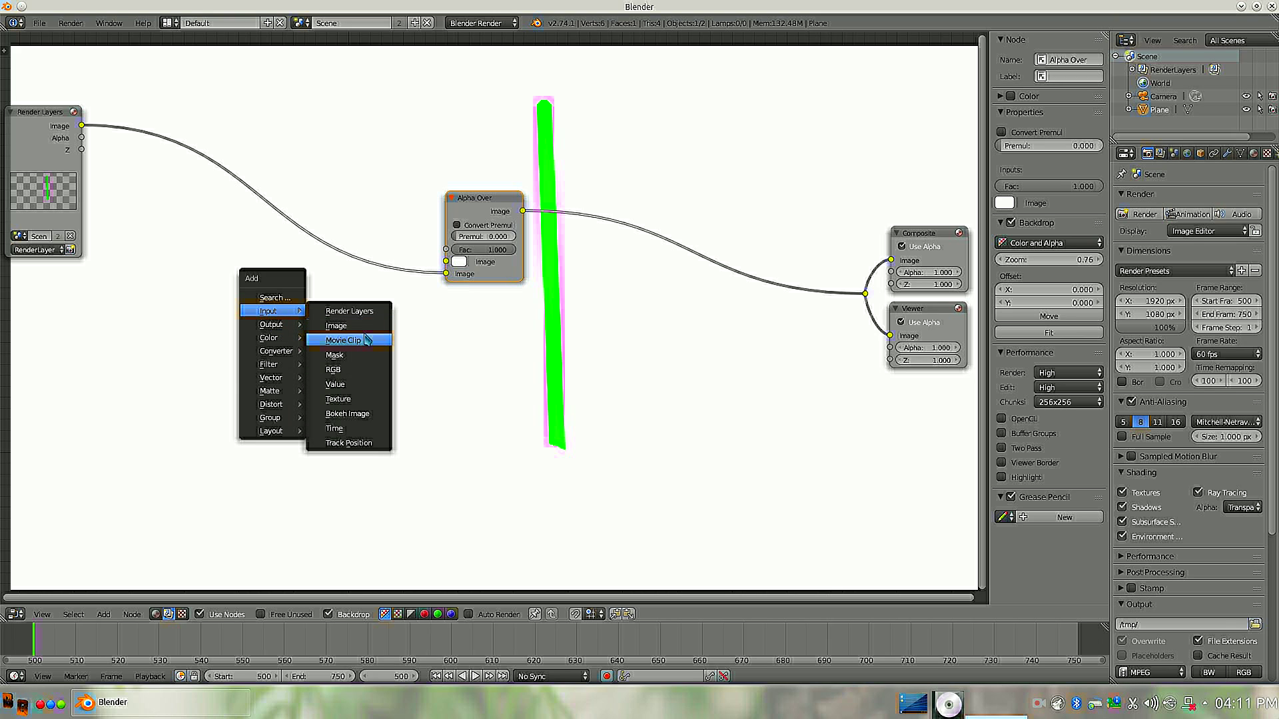
pyautogui.moveTo(287, 311)
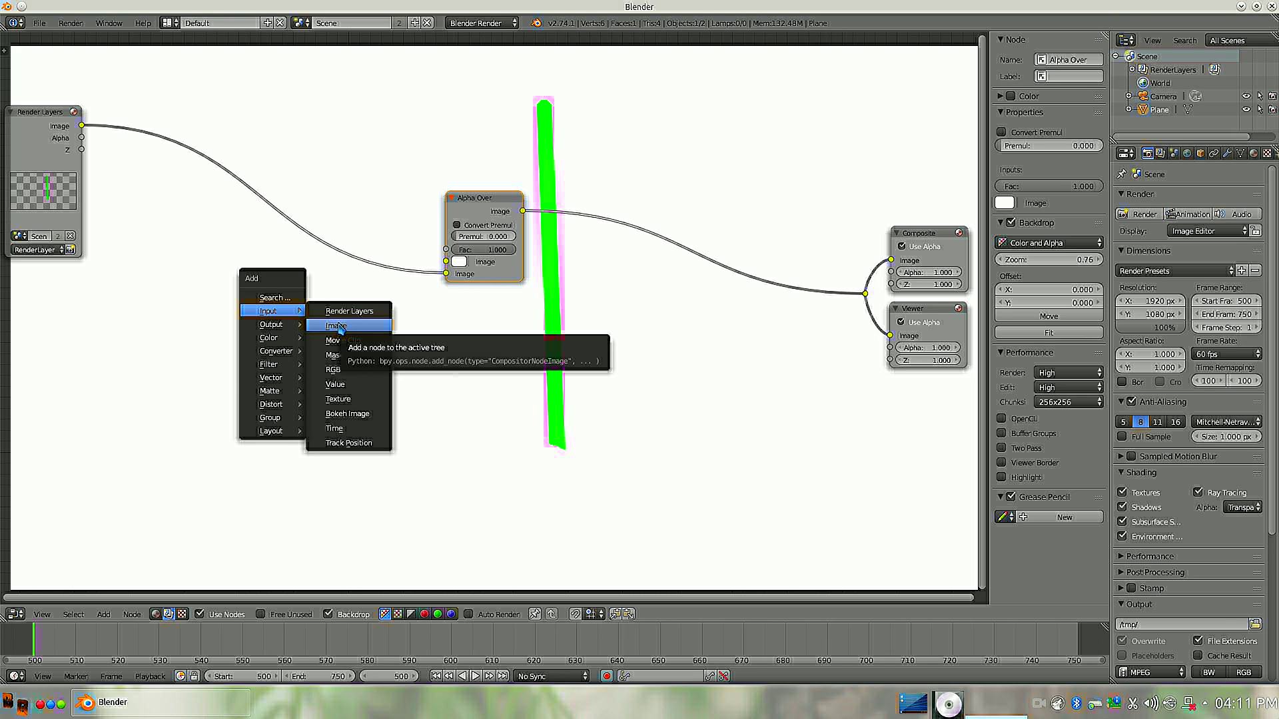
pyautogui.click(335, 345)
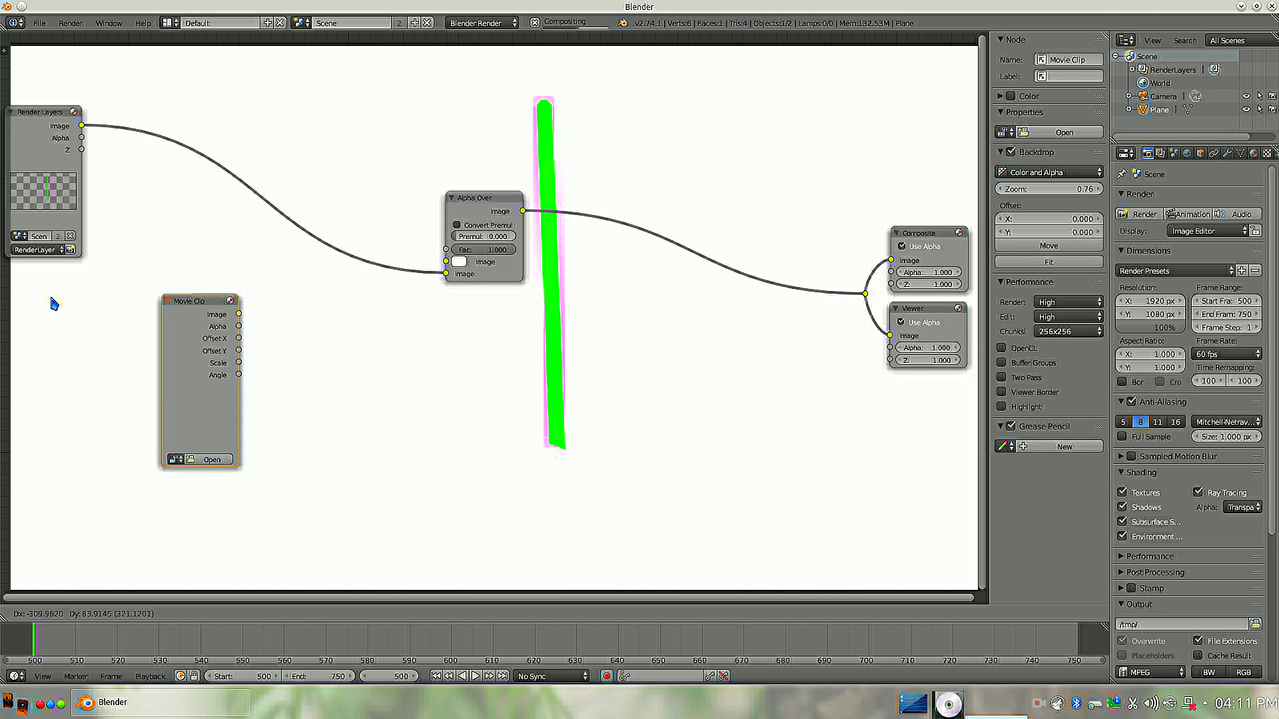
pyautogui.click(17, 298)
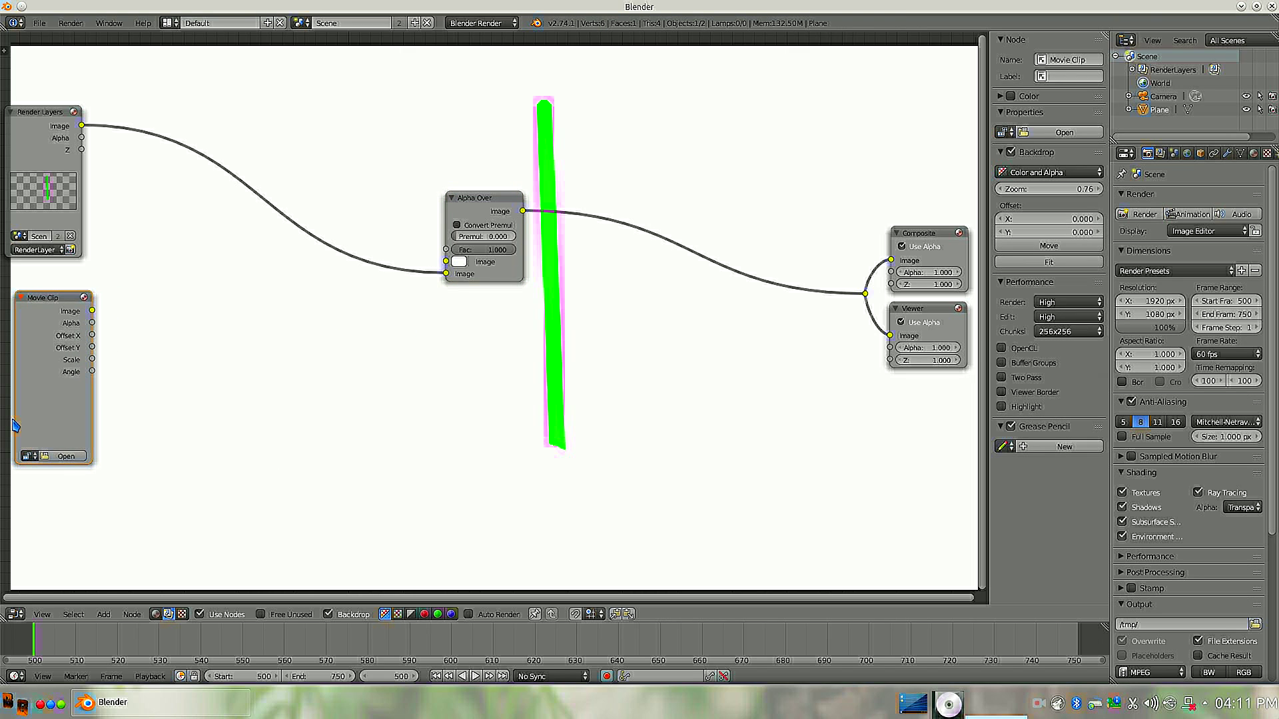
pyautogui.click(28, 457)
pyautogui.moveTo(92, 311); pyautogui.dragTo(457, 270)
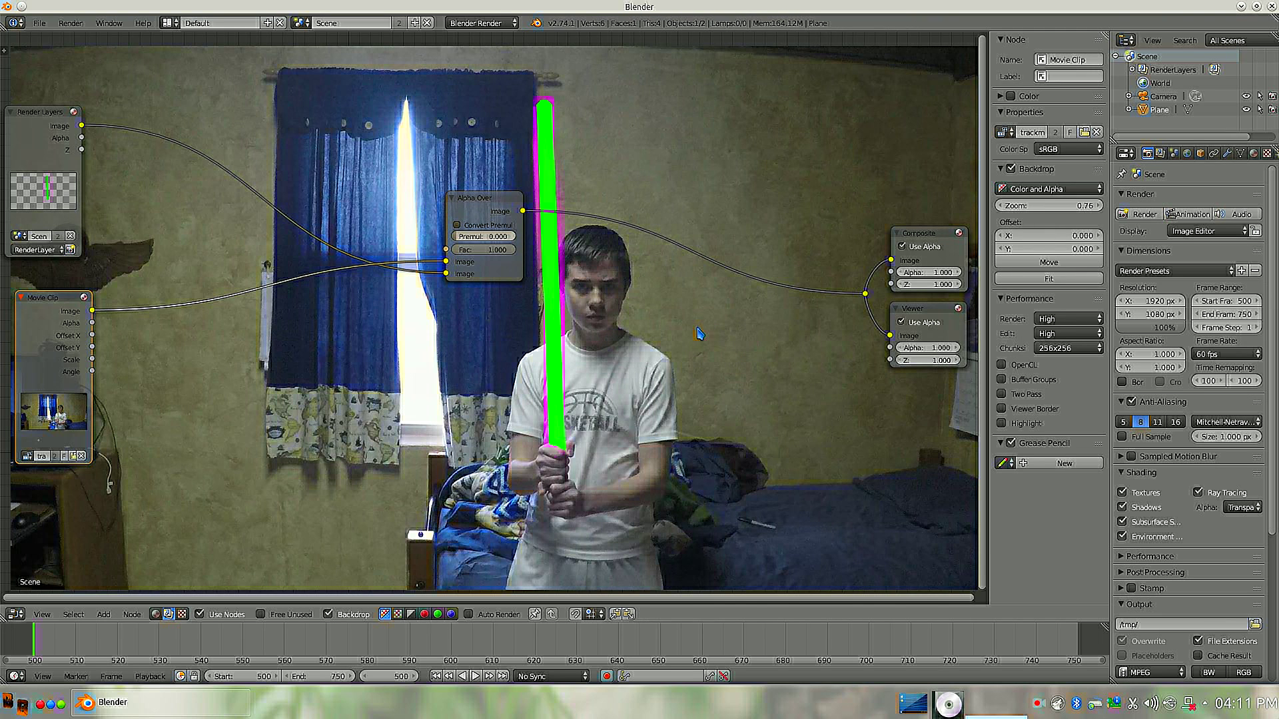
# Move Alpha Over close to the Composite and Viewer nodes and place Movie Clip much further below Render Layers.
pyautogui.scroll(-1, 577, 319)
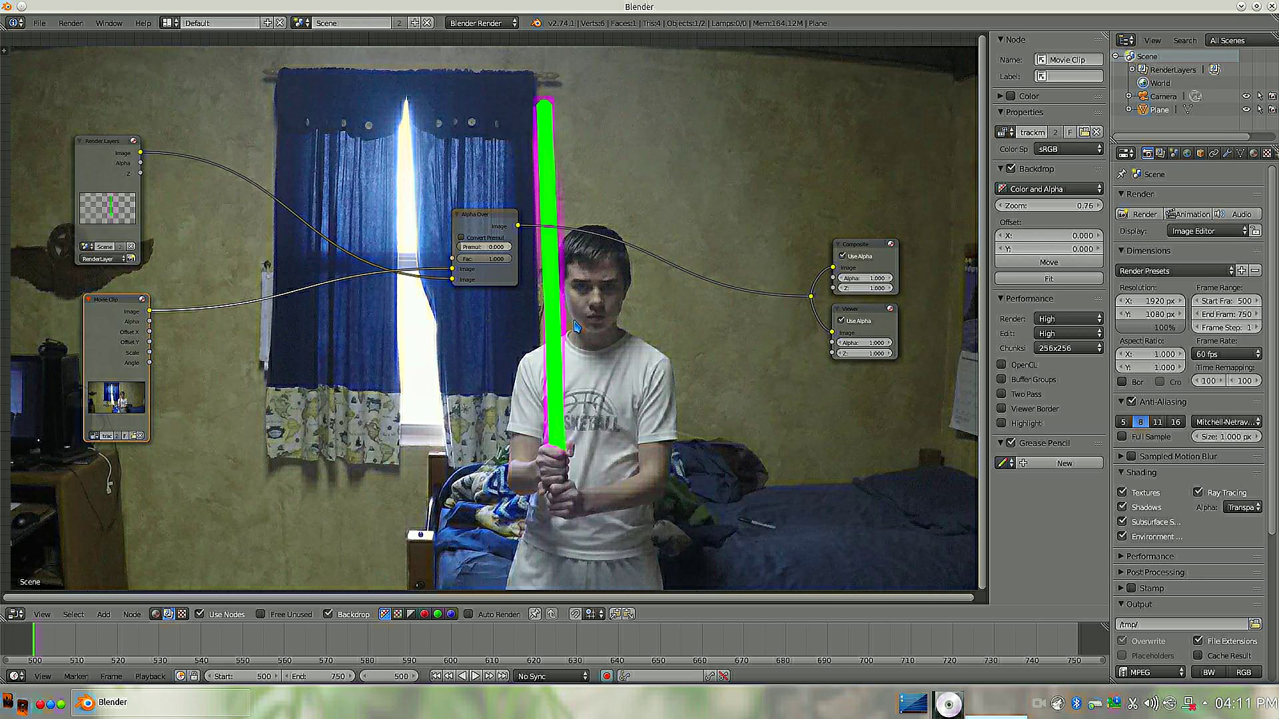
pyautogui.scroll(1, 577, 327)
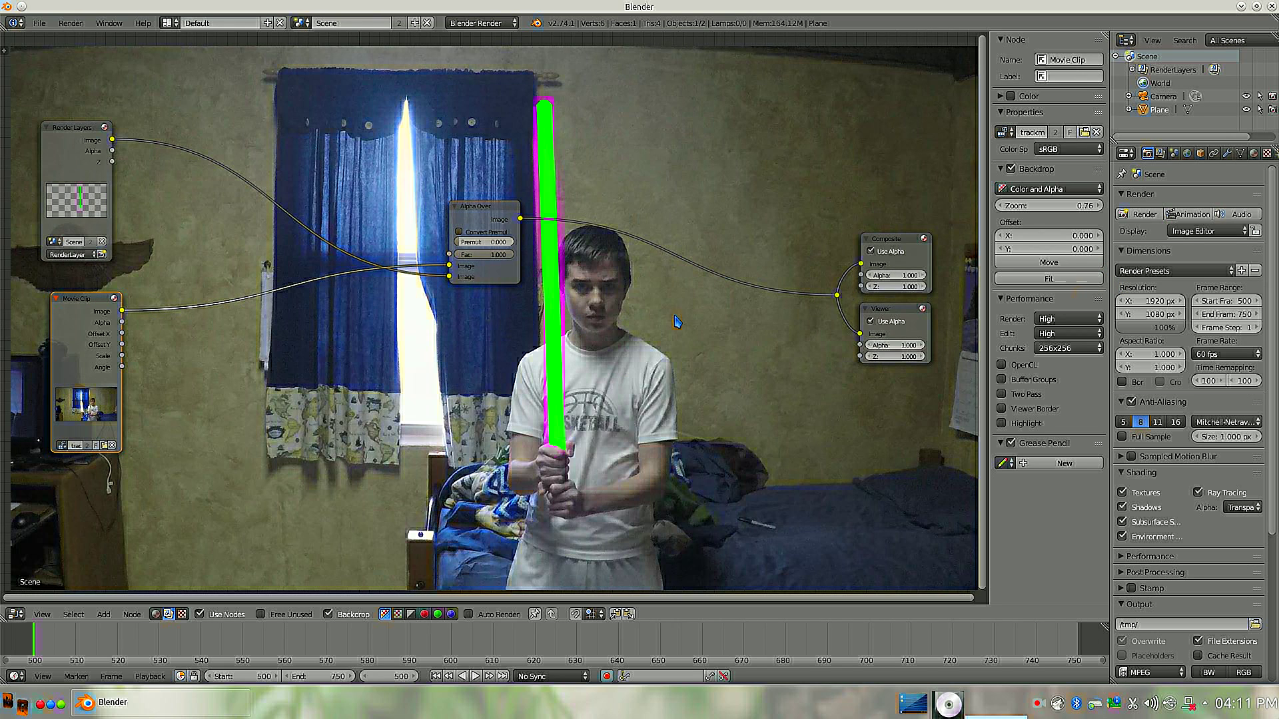
pyautogui.scroll(1, 677, 322)
pyautogui.scroll(-3, 671, 326)
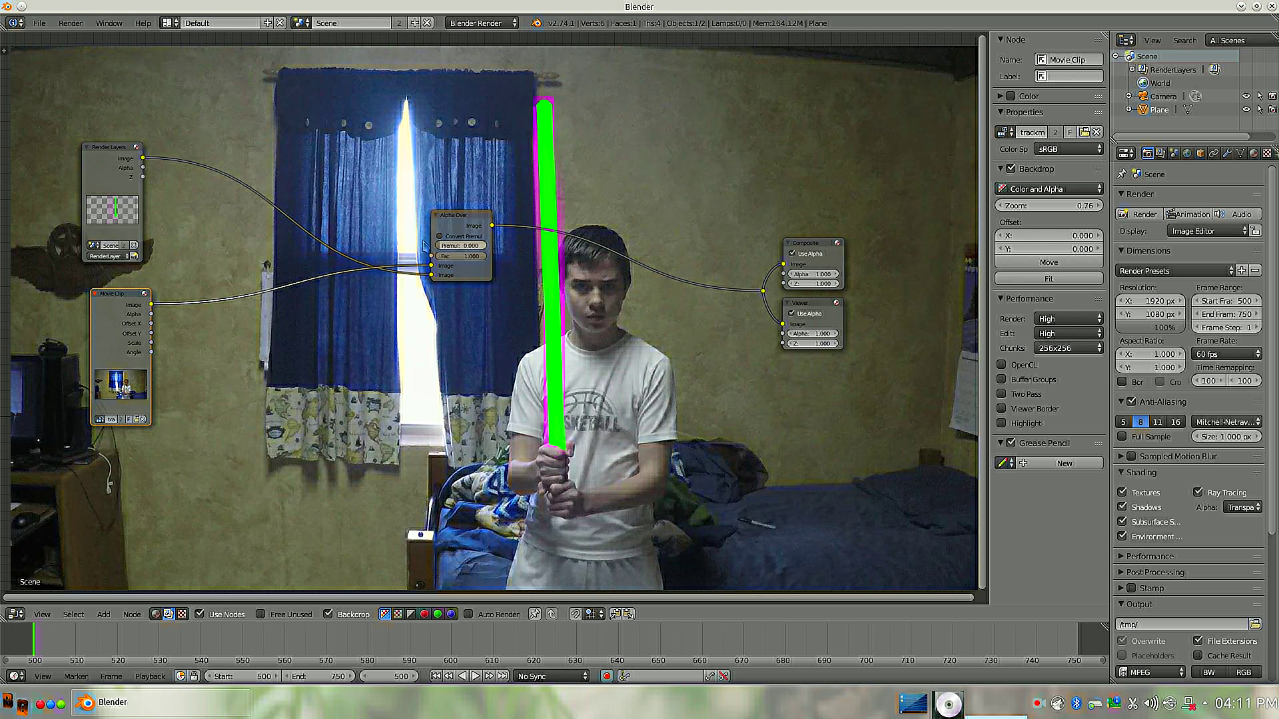
pyautogui.moveTo(466, 216); pyautogui.dragTo(706, 272)
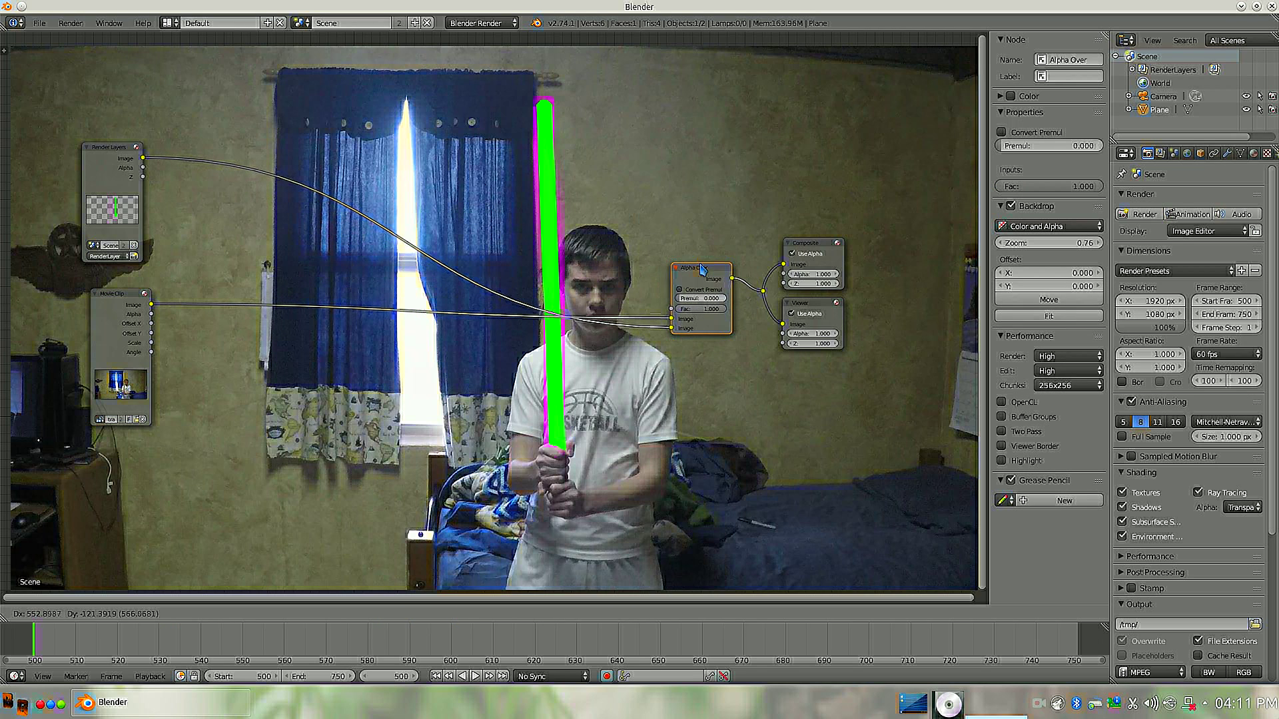
pyautogui.moveTo(124, 296); pyautogui.dragTo(96, 462)
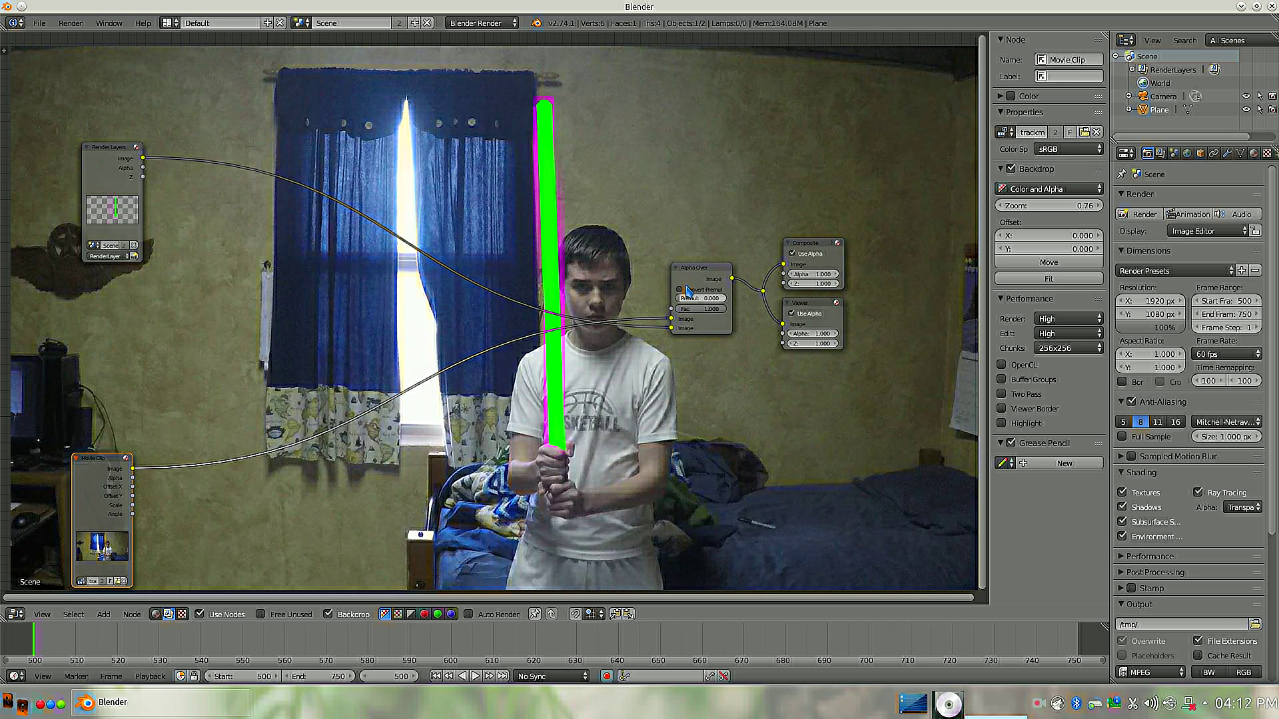
# Shift Alpha Over, Composite and Viewer together away from the input nodes, and move Render Layers and Movie Clip further outward.
pyautogui.moveTo(693, 270); pyautogui.dragTo(718, 271)
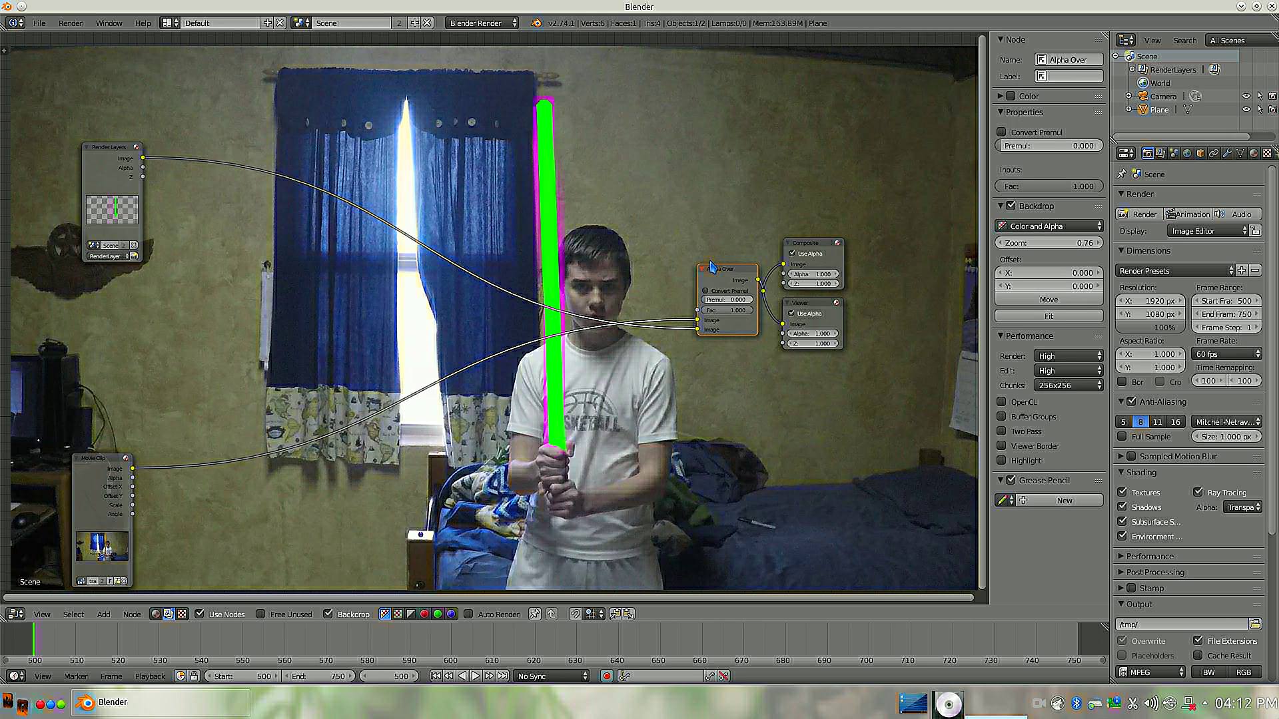
pyautogui.keyDown('shift'); pyautogui.click(832, 245); pyautogui.keyUp('shift')
pyautogui.keyDown('shift'); pyautogui.click(824, 308); pyautogui.keyUp('shift')
pyautogui.press('g')
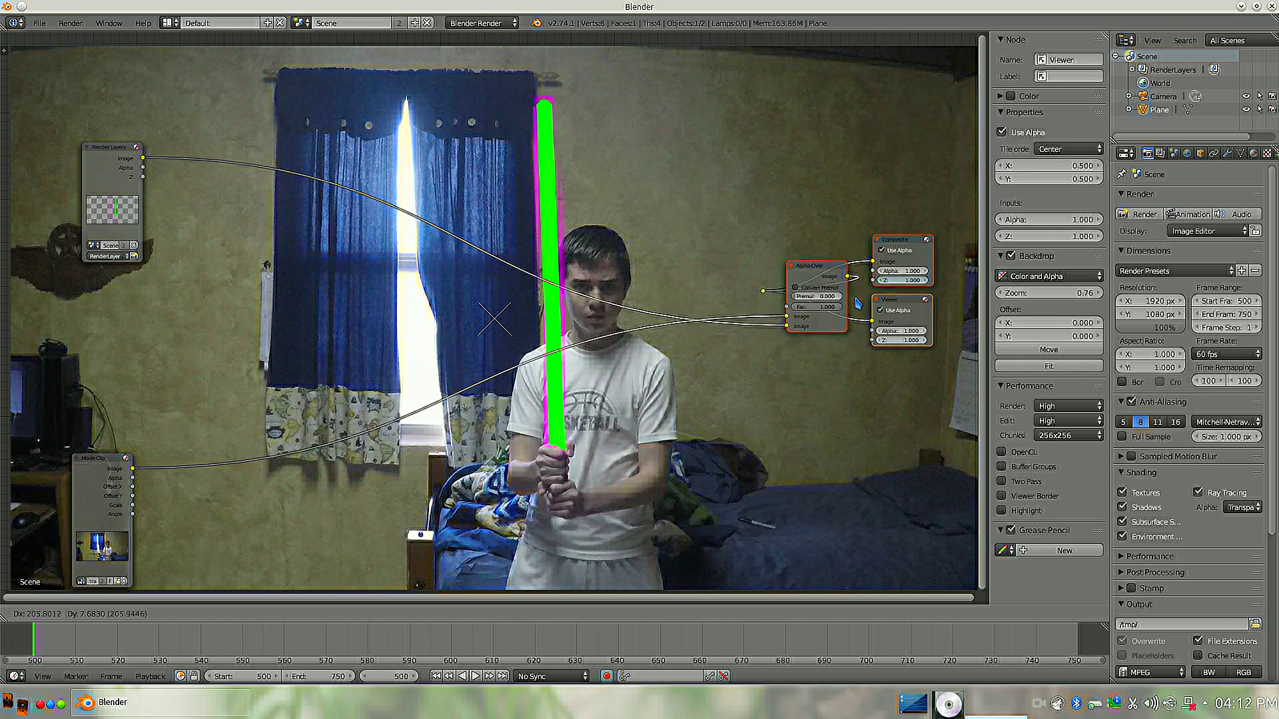
pyautogui.click(884, 304)
pyautogui.moveTo(103, 157); pyautogui.dragTo(47, 155)
pyautogui.moveTo(100, 506); pyautogui.dragTo(71, 508)
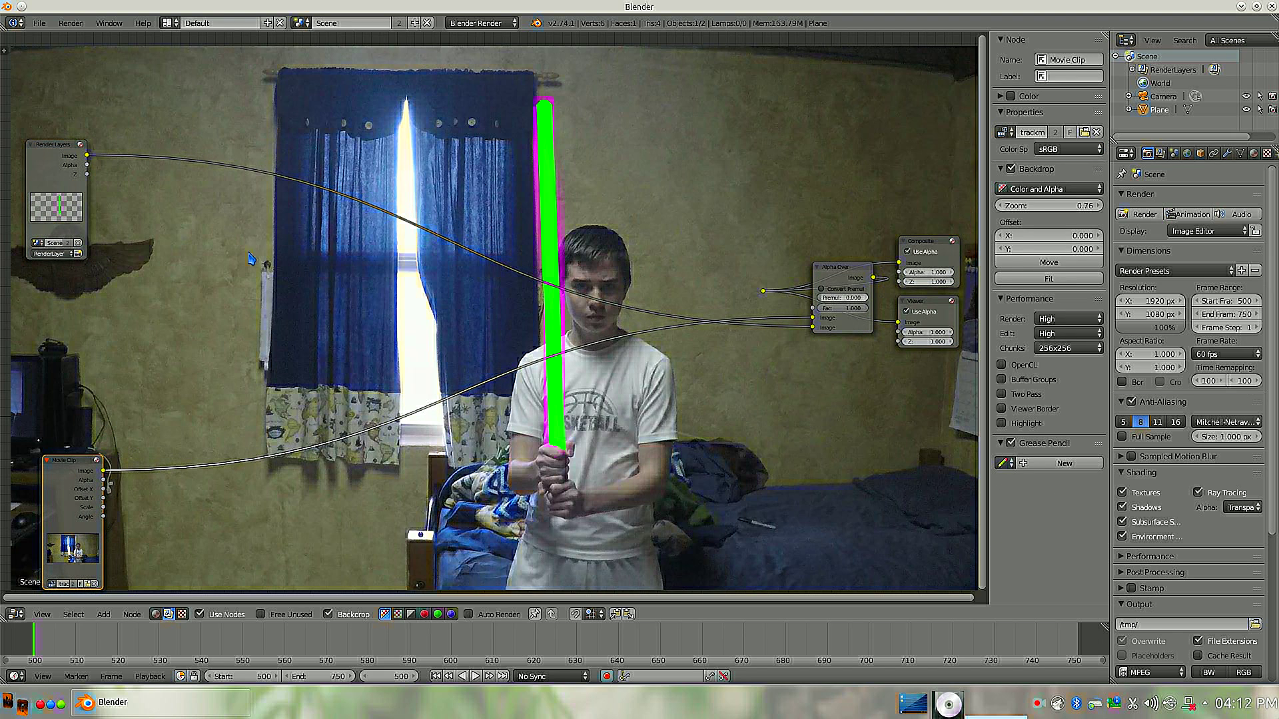
# Insert a Blur filter node on the link directly after Render Layers.
pyautogui.hotkey('shift', 'a')
pyautogui.moveTo(230, 330)
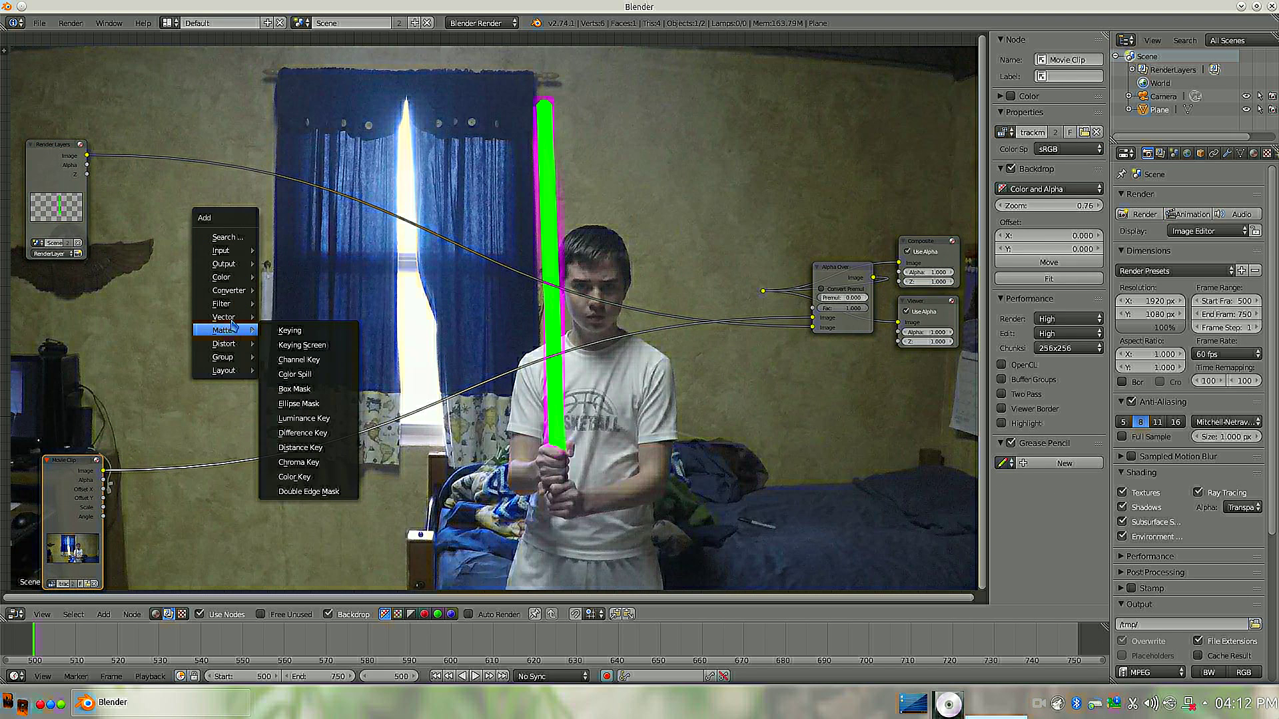
pyautogui.moveTo(230, 304)
pyautogui.click(289, 304)
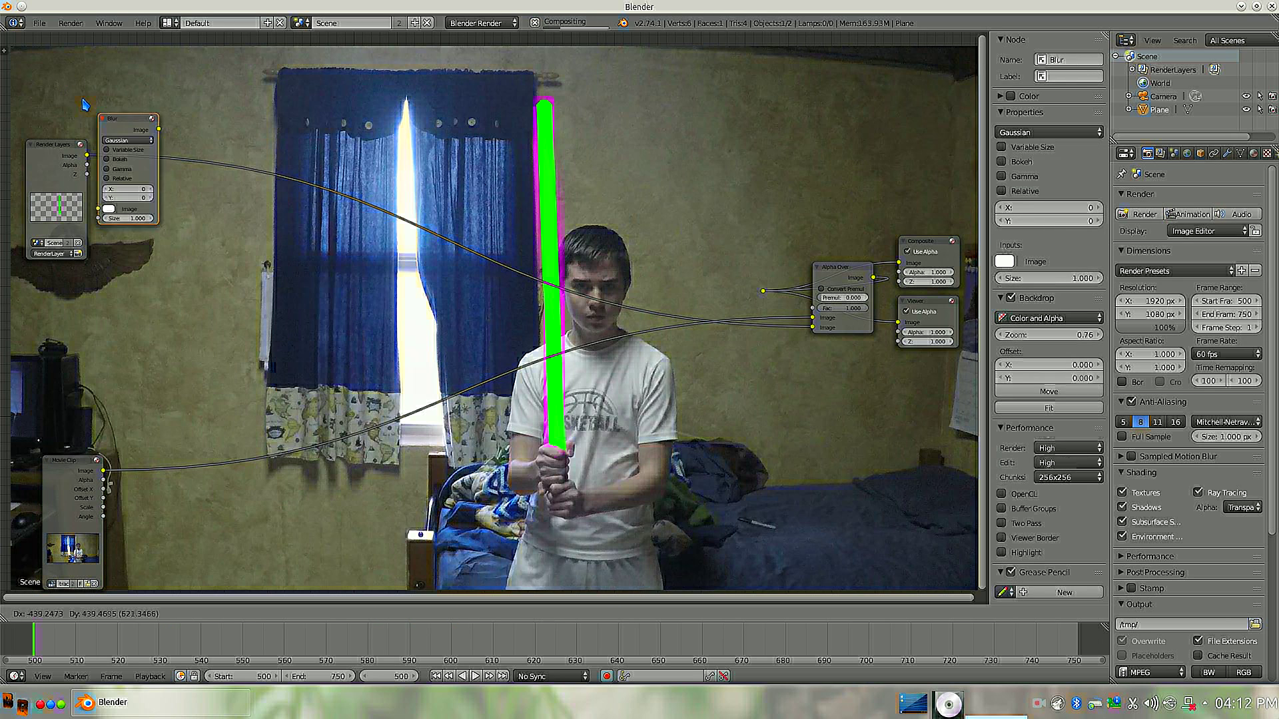
pyautogui.click(105, 114)
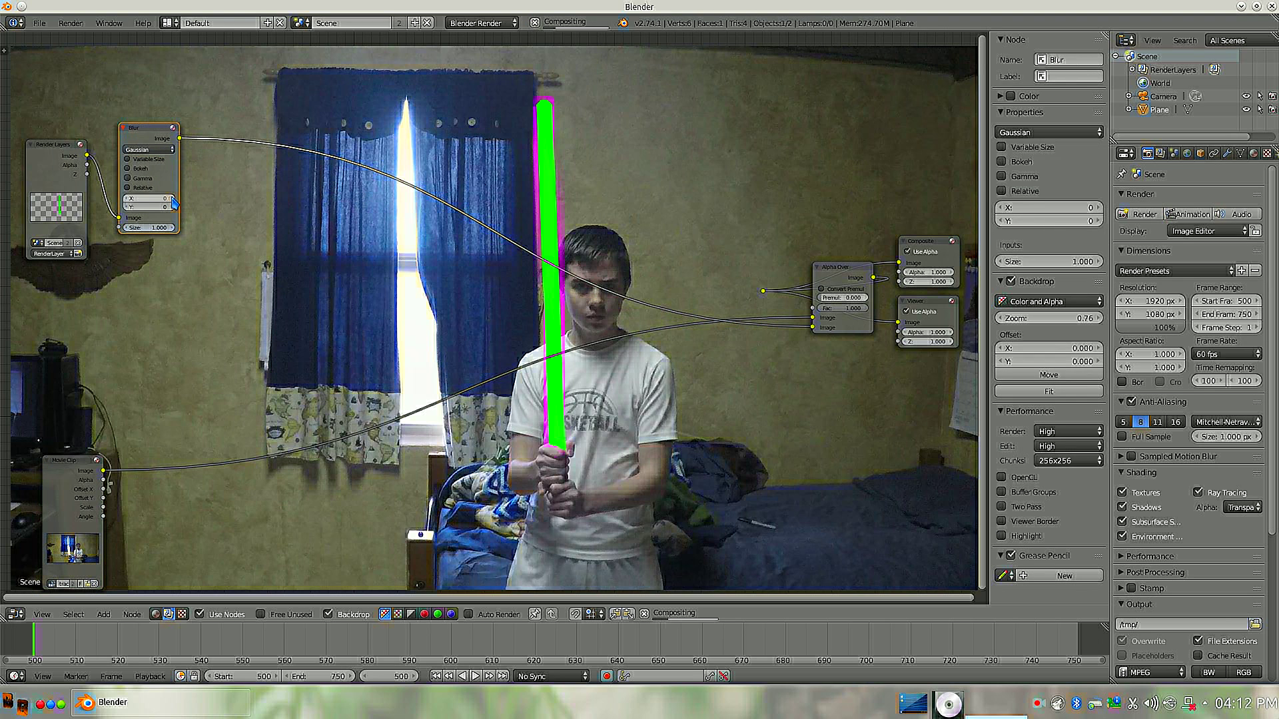
# Set the Blur node's X and Y to 2 and its size to 6.
pyautogui.click(172, 199)
pyautogui.click(173, 198)
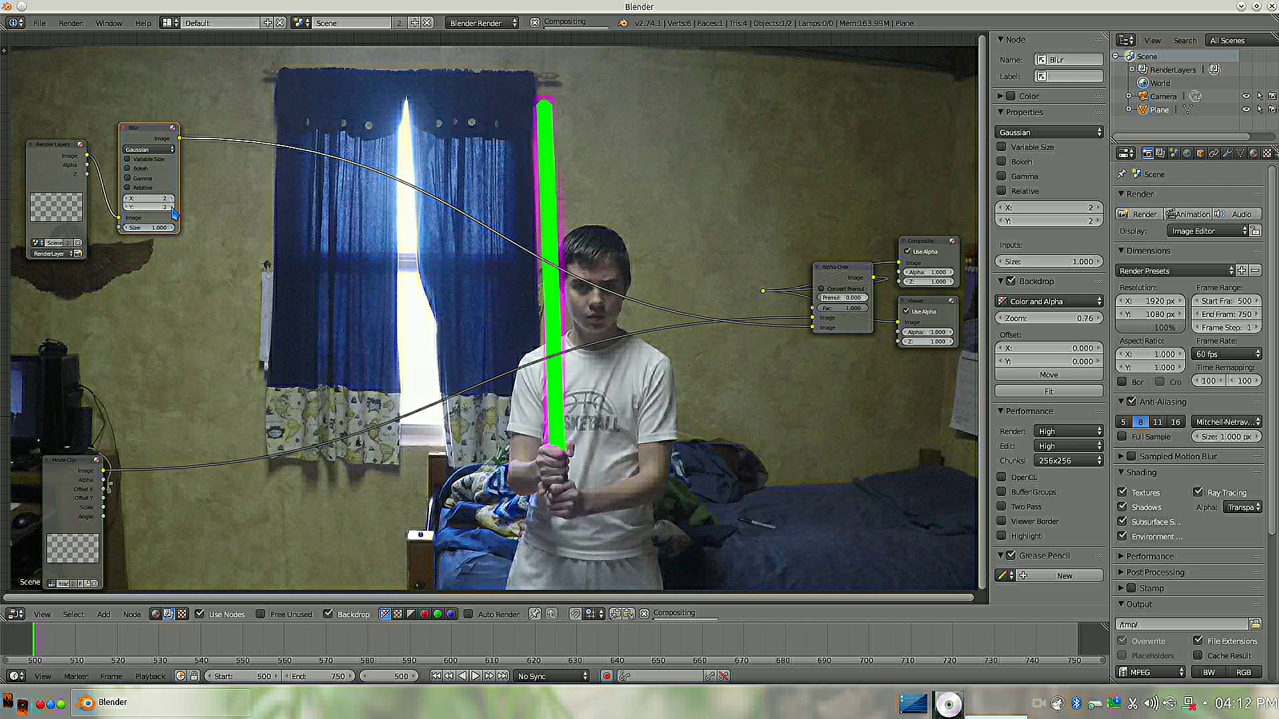
pyautogui.click(142, 227)
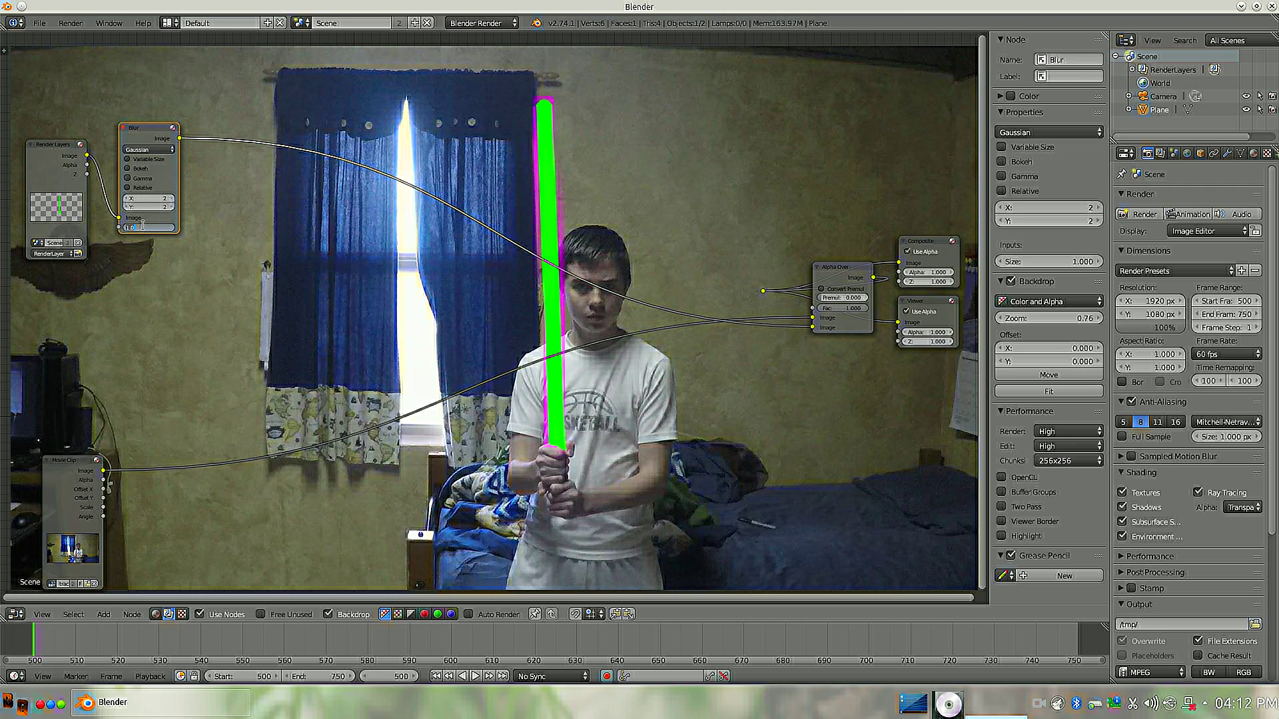
pyautogui.write('6')
pyautogui.press('Return')
# Insert a Hue Saturation Value node after Blur and place a duplicate of it next on the same link.
pyautogui.hotkey('shift', 'a')
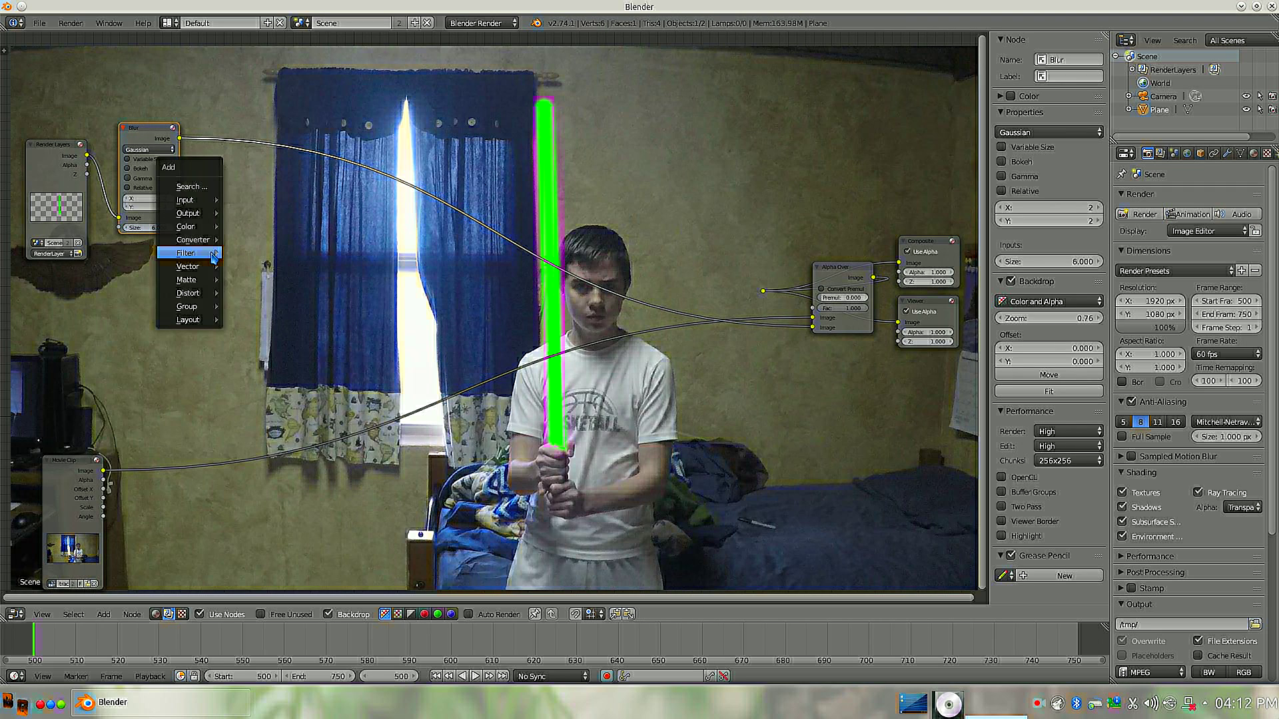
pyautogui.moveTo(200, 229)
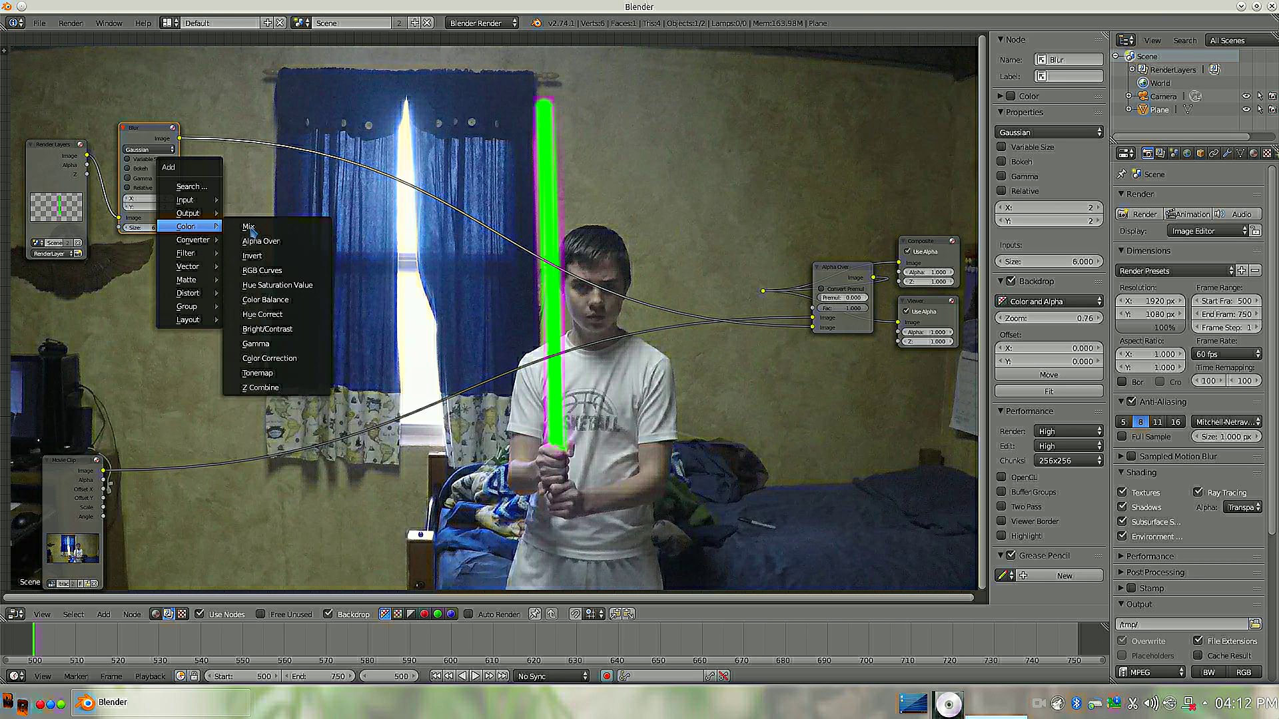
pyautogui.click(274, 285)
pyautogui.click(237, 160)
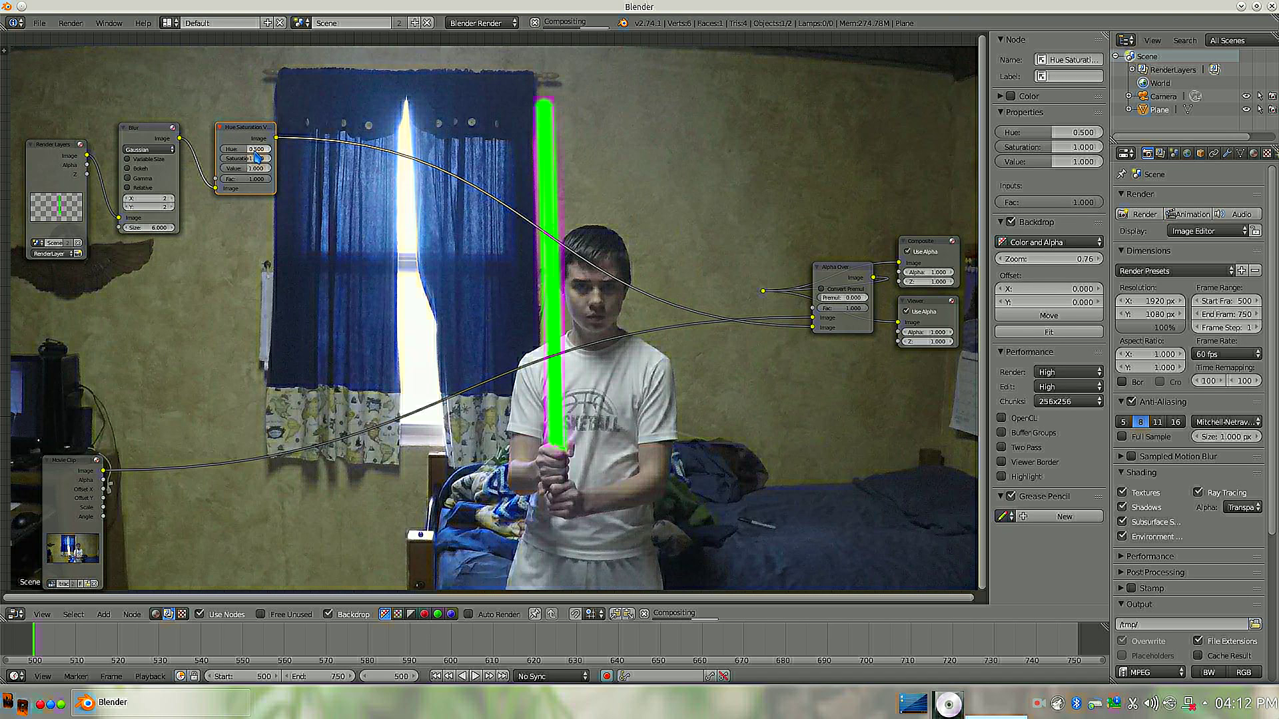
pyautogui.hotkey('shift', 'd')
pyautogui.click(373, 159)
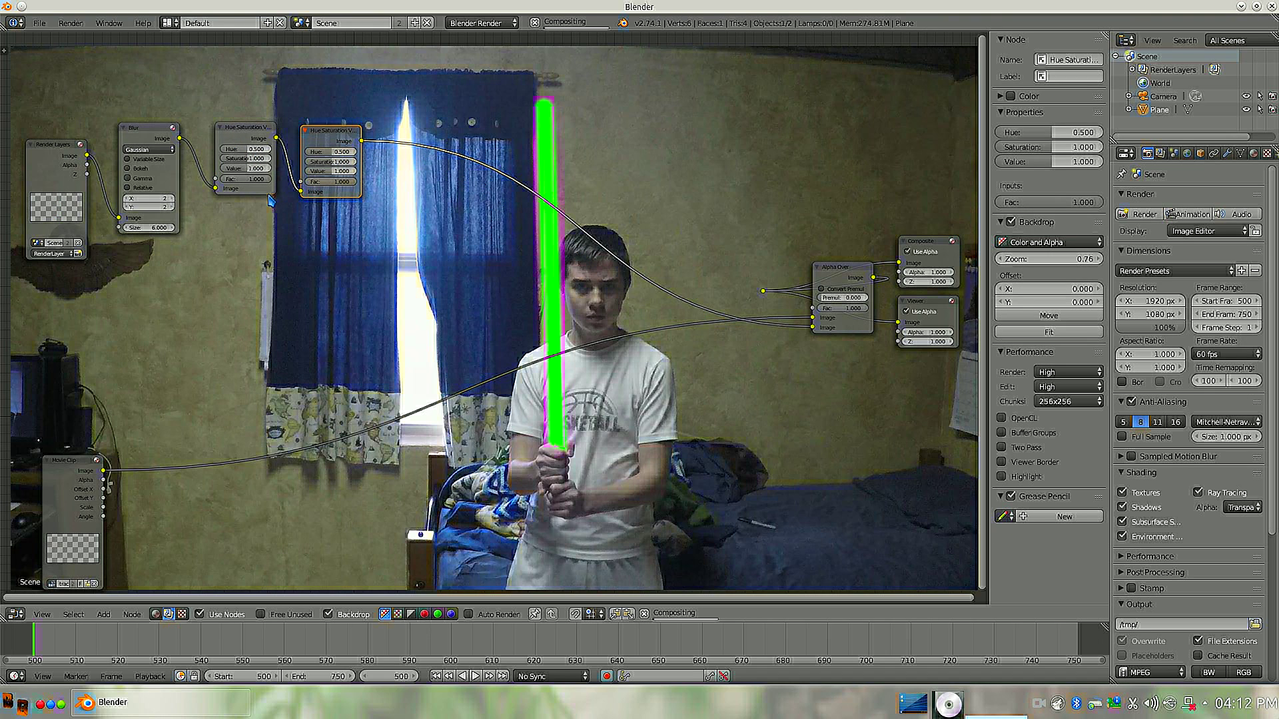
# Set the first Hue Saturation Value node's saturation to 0.25 and the second one's saturation and value to 2.
pyautogui.scroll(3, 260, 186)
pyautogui.moveTo(249, 179); pyautogui.dragTo(358, 323, button='middle')
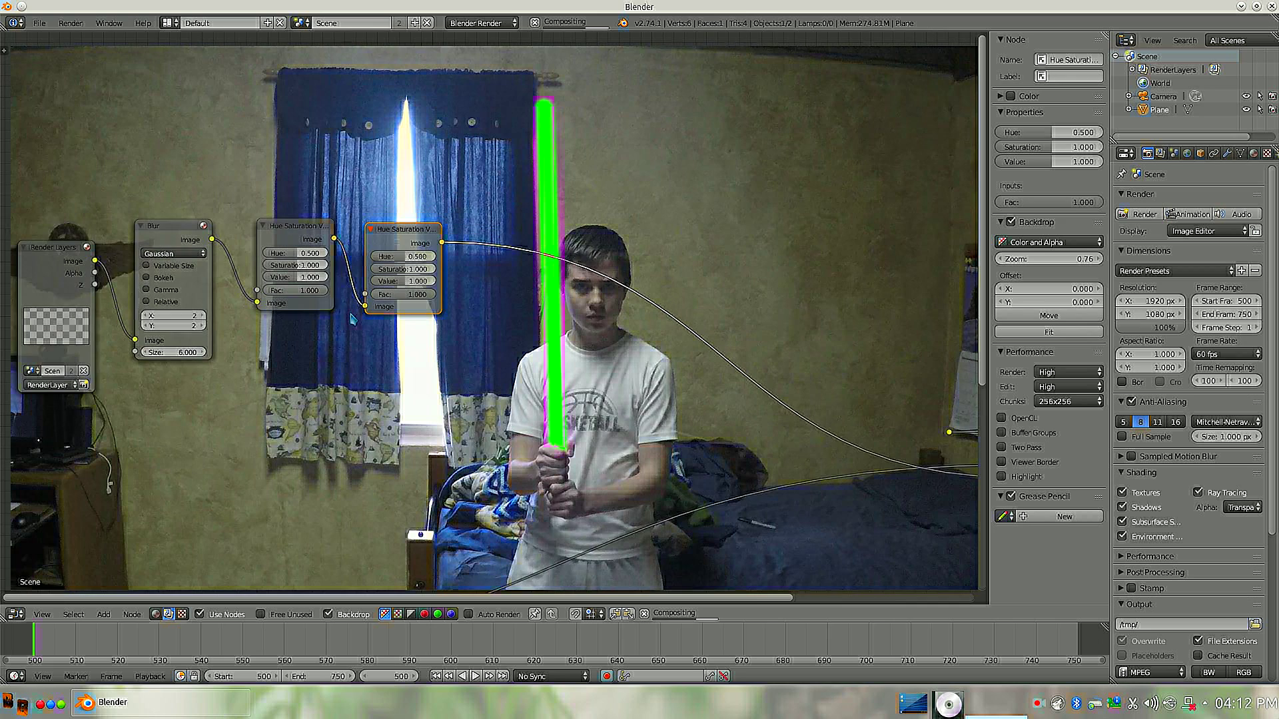
pyautogui.scroll(2, 417, 264)
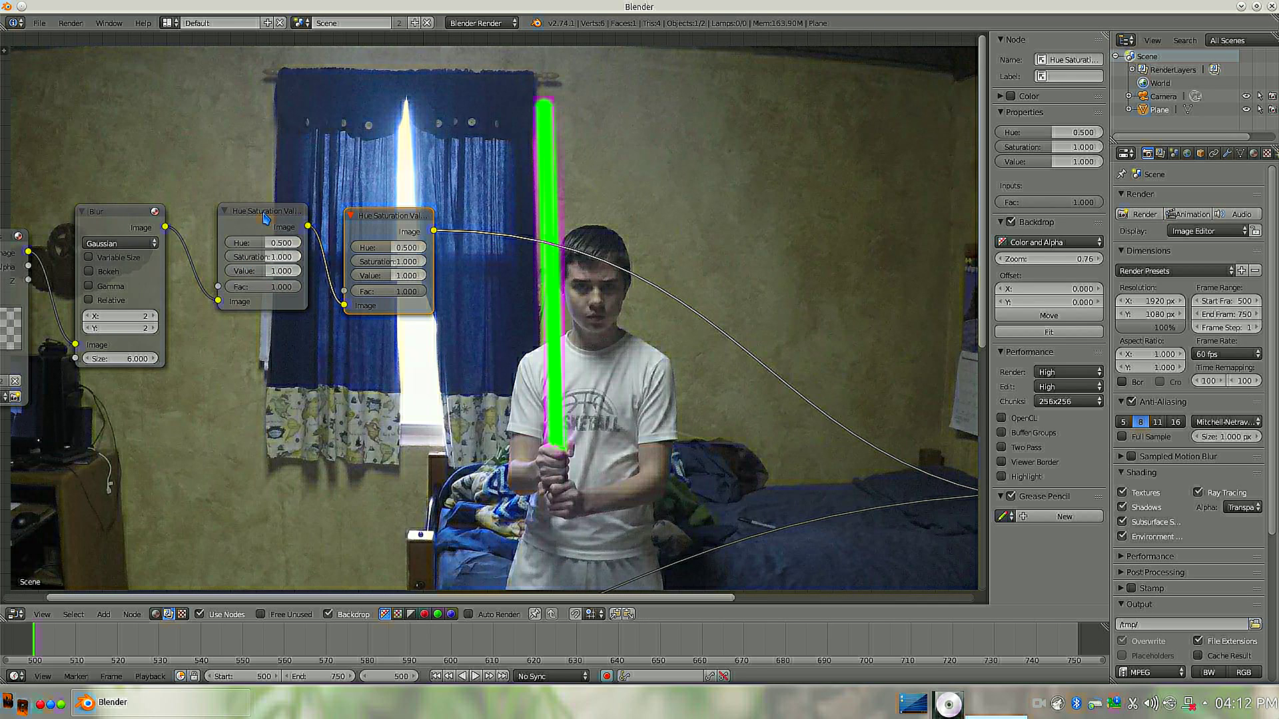
pyautogui.doubleClick(265, 256)
pyautogui.write('.25')
pyautogui.press('Return')
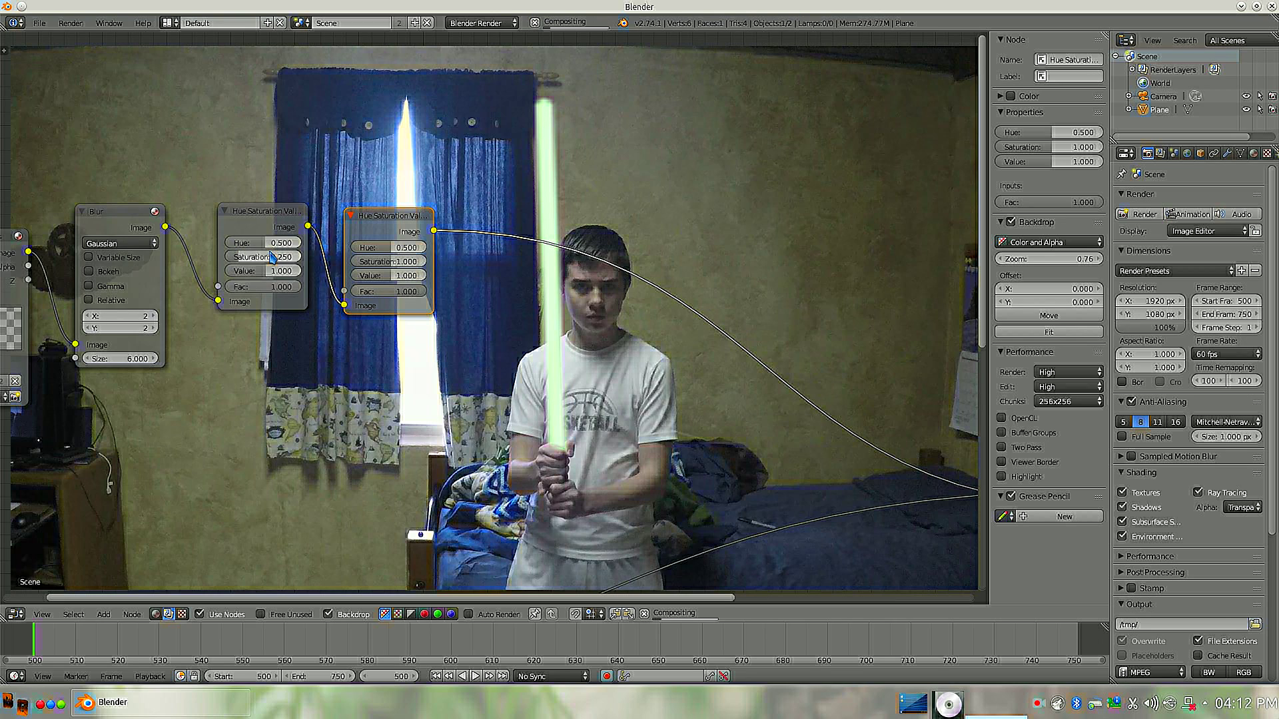
pyautogui.moveTo(383, 261); pyautogui.dragTo(434, 274)
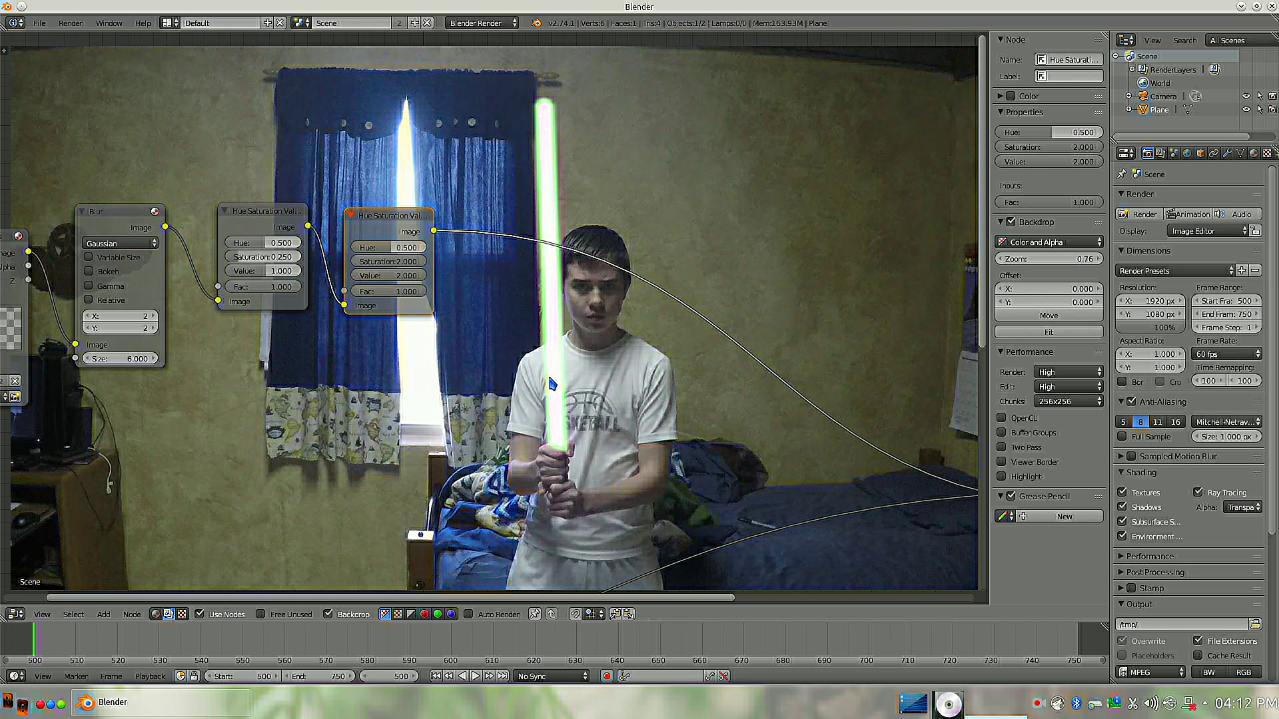
# Move the Alpha Over node back to just before the reroute point that feeds Composite and Viewer.
pyautogui.scroll(-5, 553, 369)
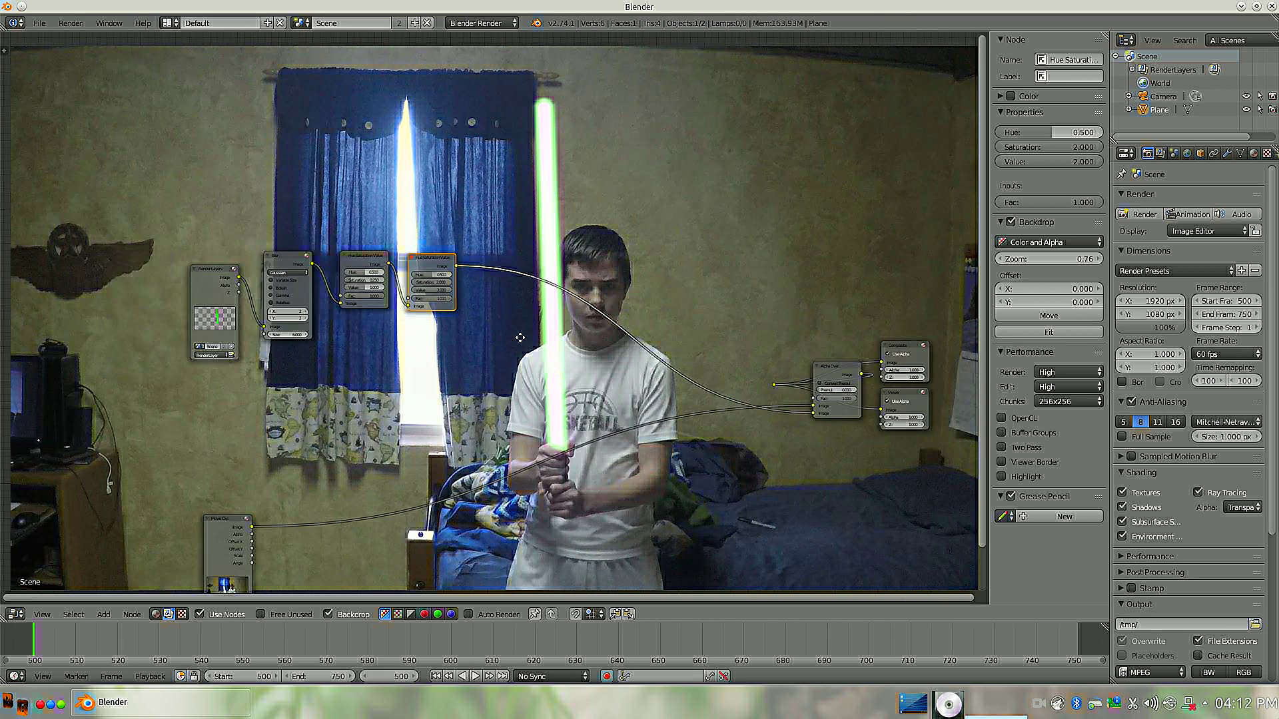
pyautogui.scroll(1, 764, 303)
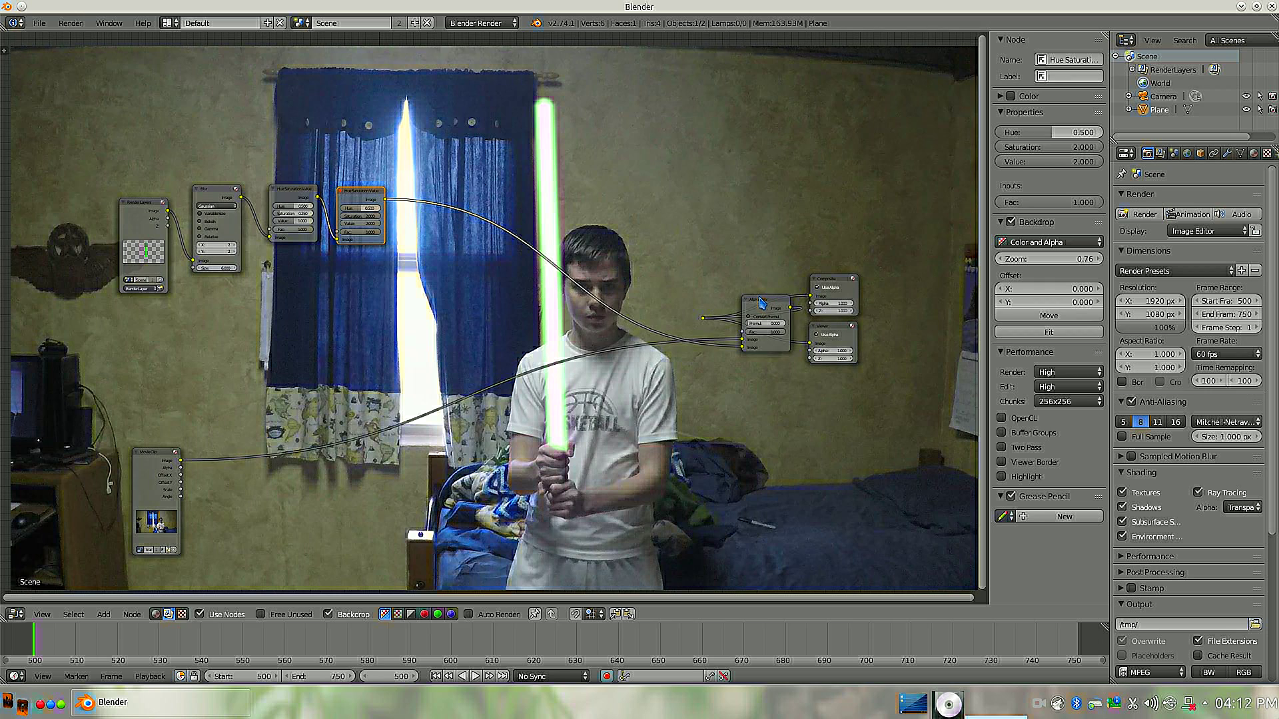
pyautogui.moveTo(763, 303); pyautogui.dragTo(656, 303)
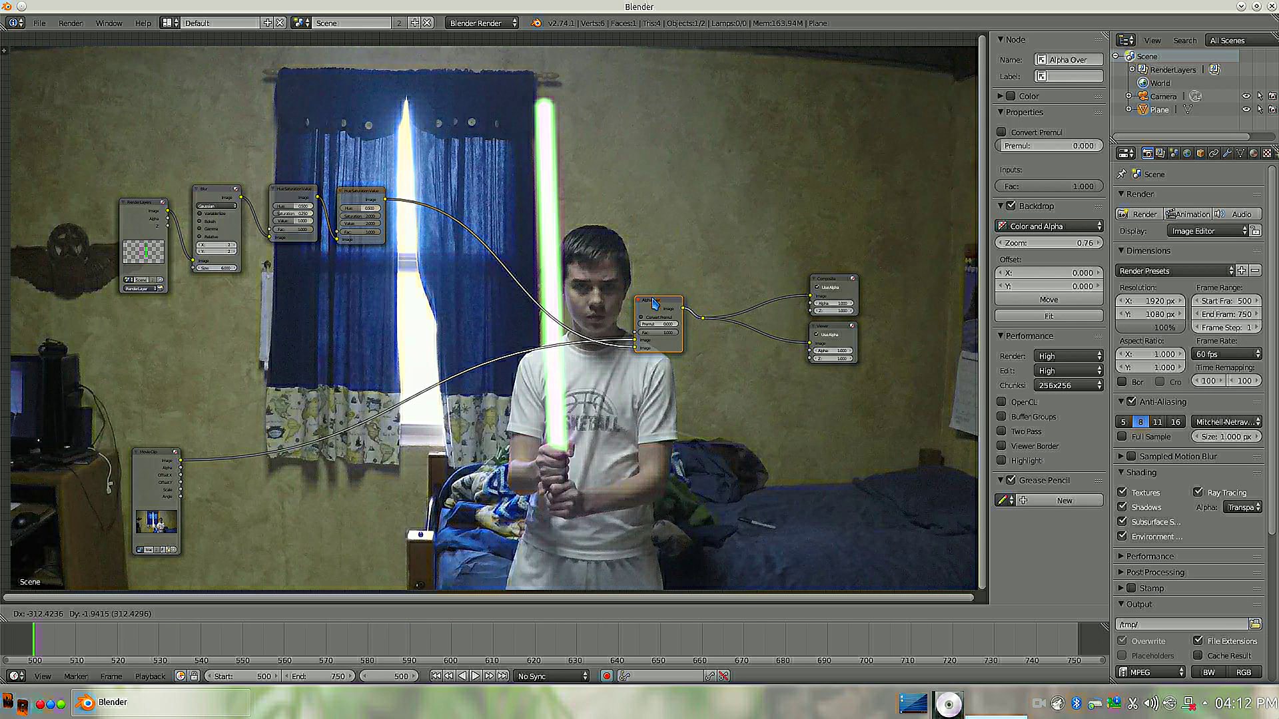
pyautogui.press('g')
pyautogui.click(706, 318)
pyautogui.press('g')
pyautogui.click(698, 316)
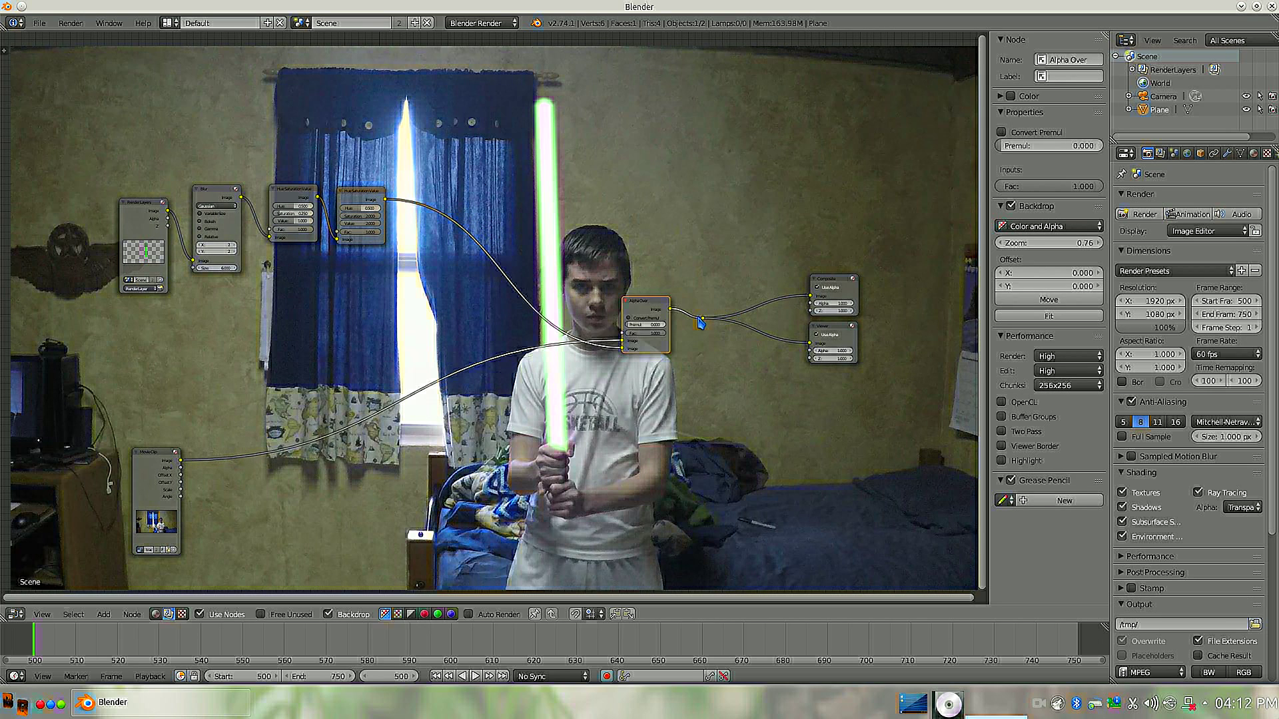
# Move the reroute point close to the Composite and Viewer nodes and place the Alpha Over node just before it.
pyautogui.click(705, 320)
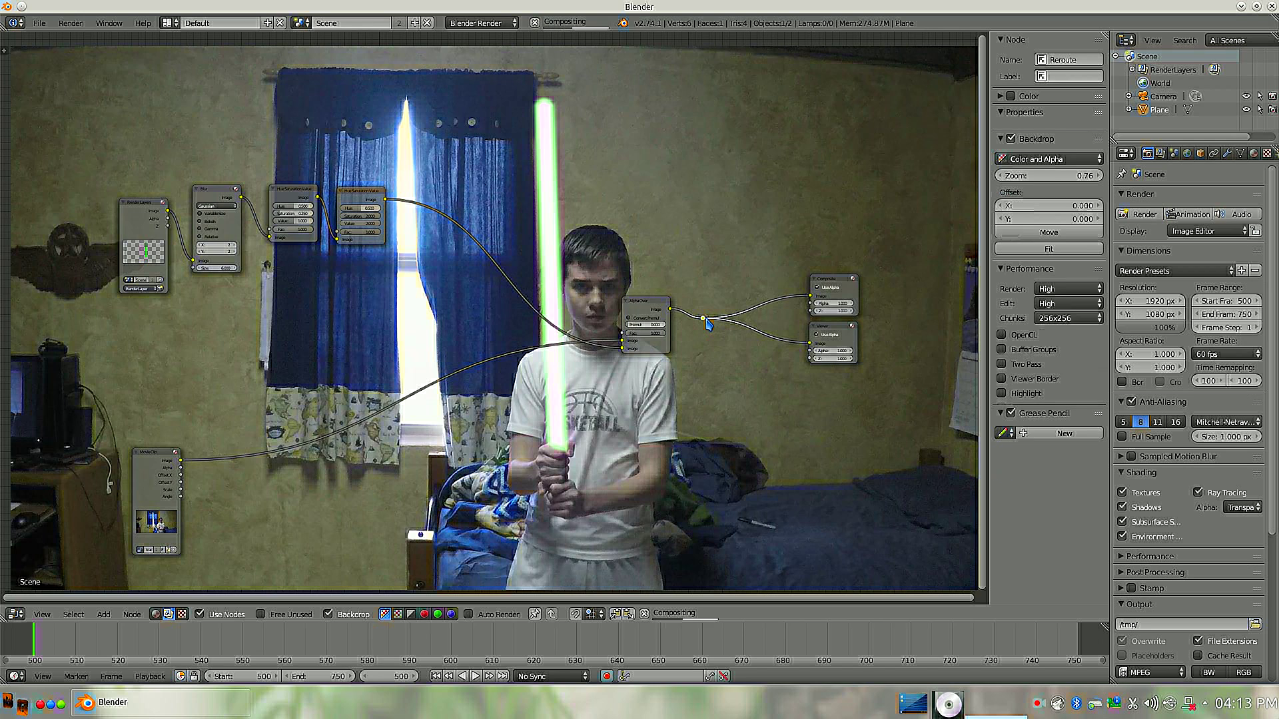
pyautogui.press('g')
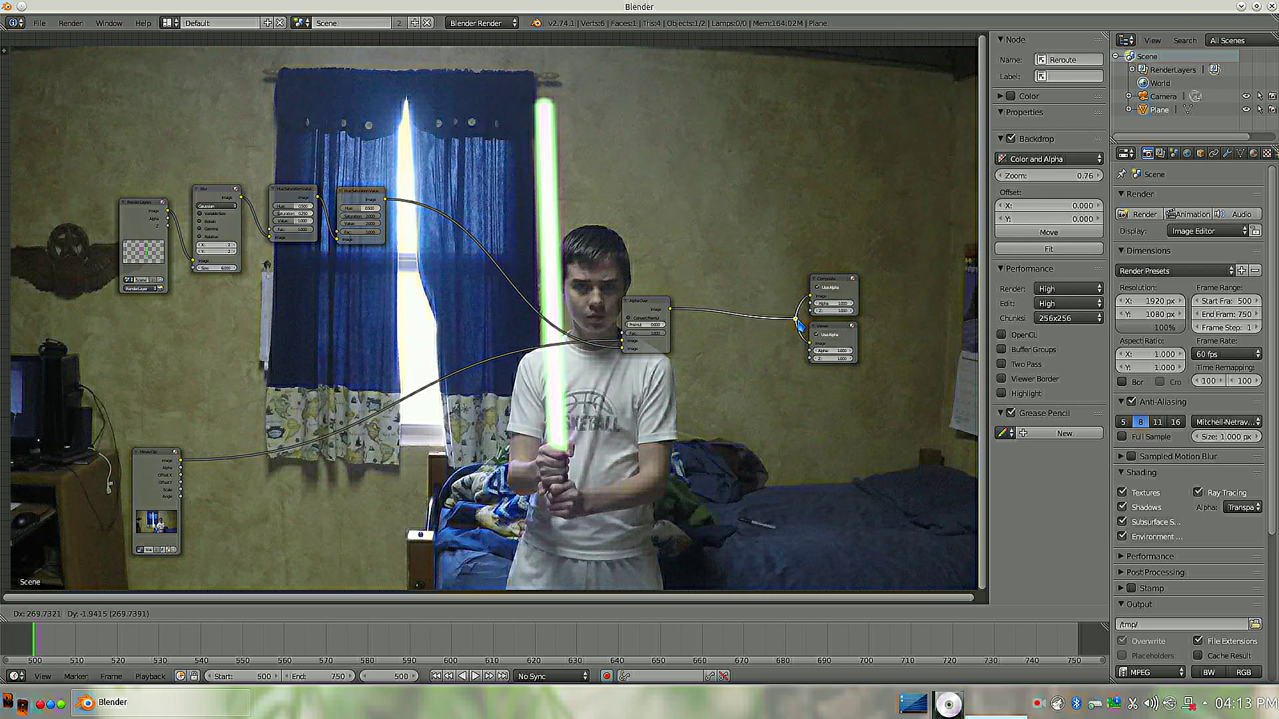
pyautogui.click(797, 322)
pyautogui.click(637, 314)
pyautogui.press('g')
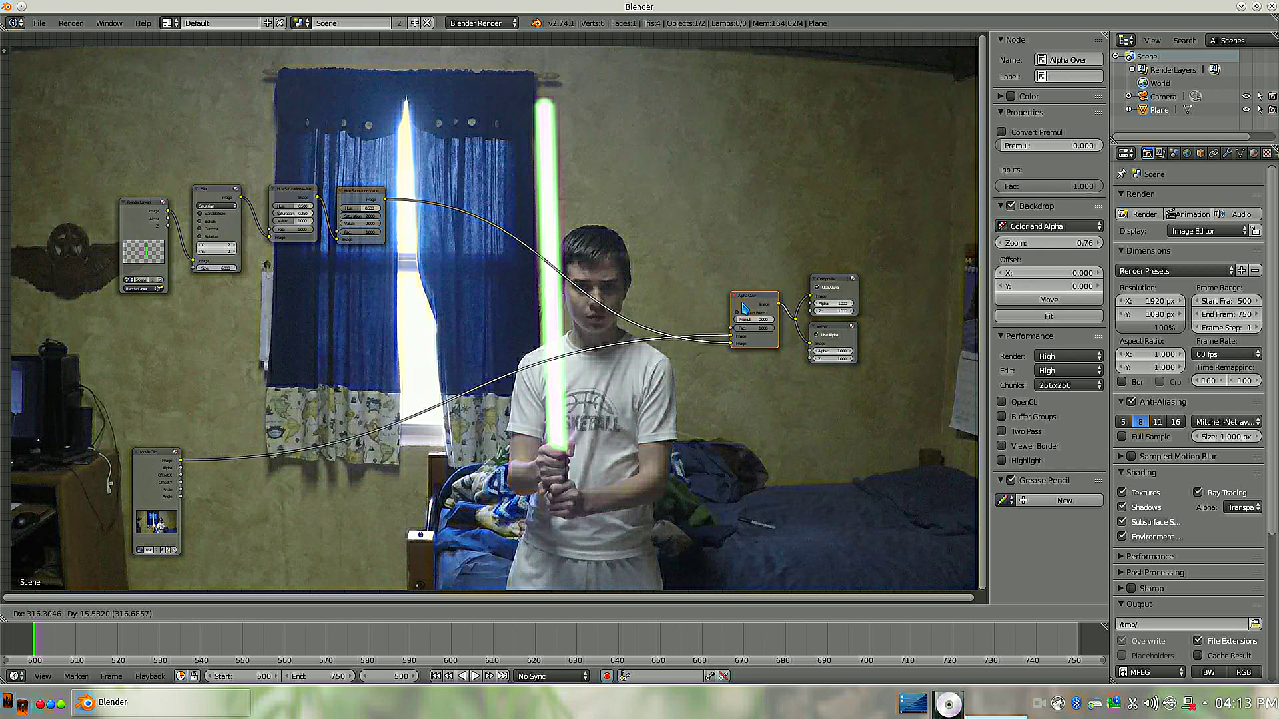
pyautogui.click(743, 310)
# Move the Movie Clip node up closer to the Render Layers node and set the Blur node's size to 8.
pyautogui.scroll(-1, 538, 494)
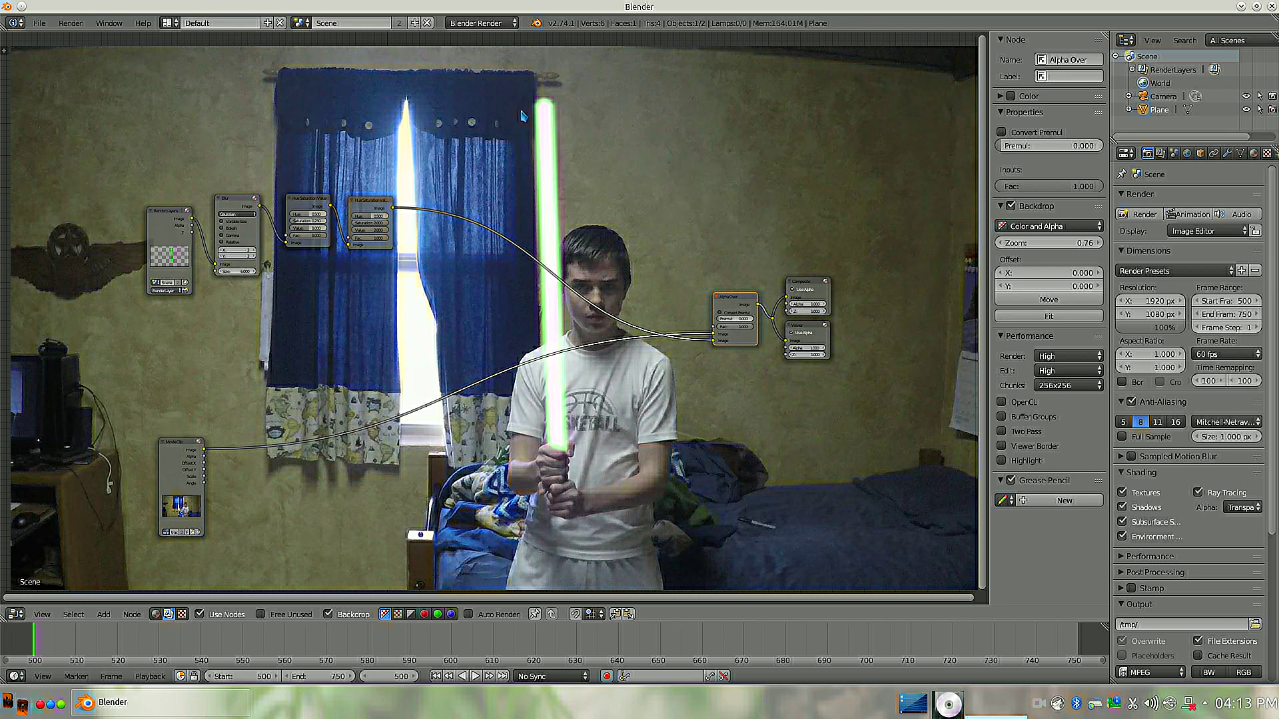
pyautogui.moveTo(174, 451); pyautogui.dragTo(155, 403)
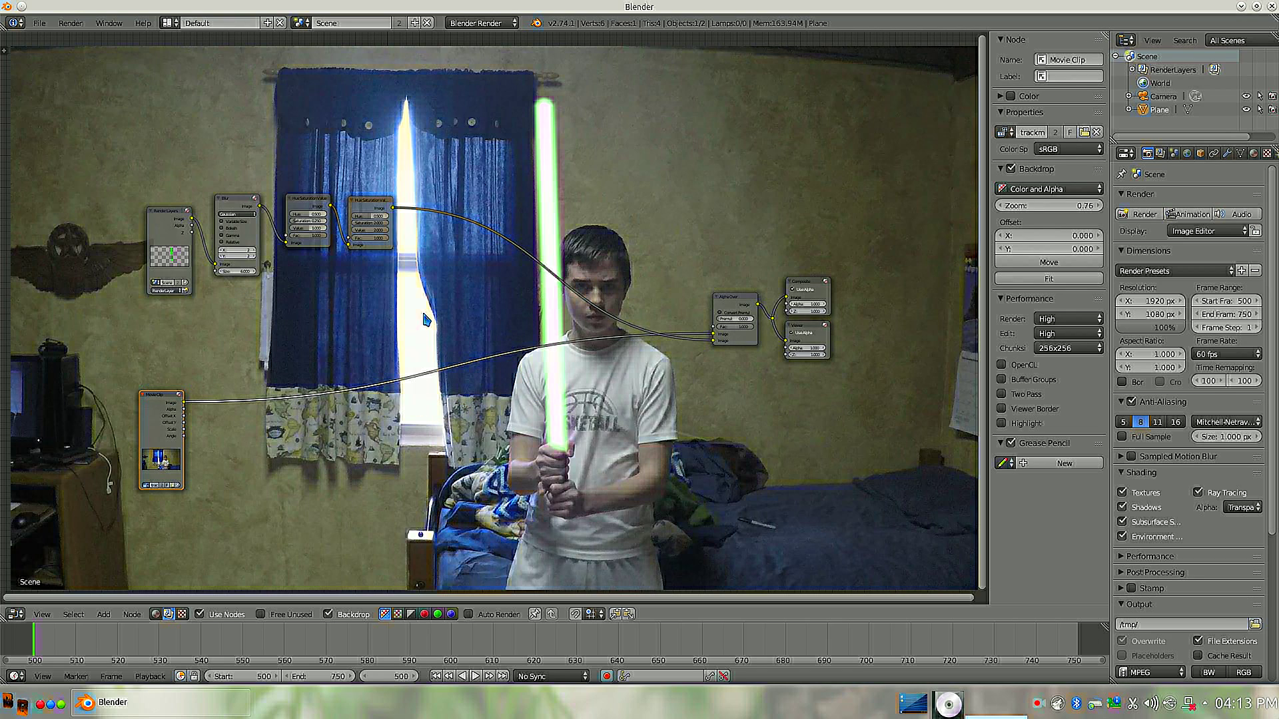
pyautogui.scroll(1, 270, 310)
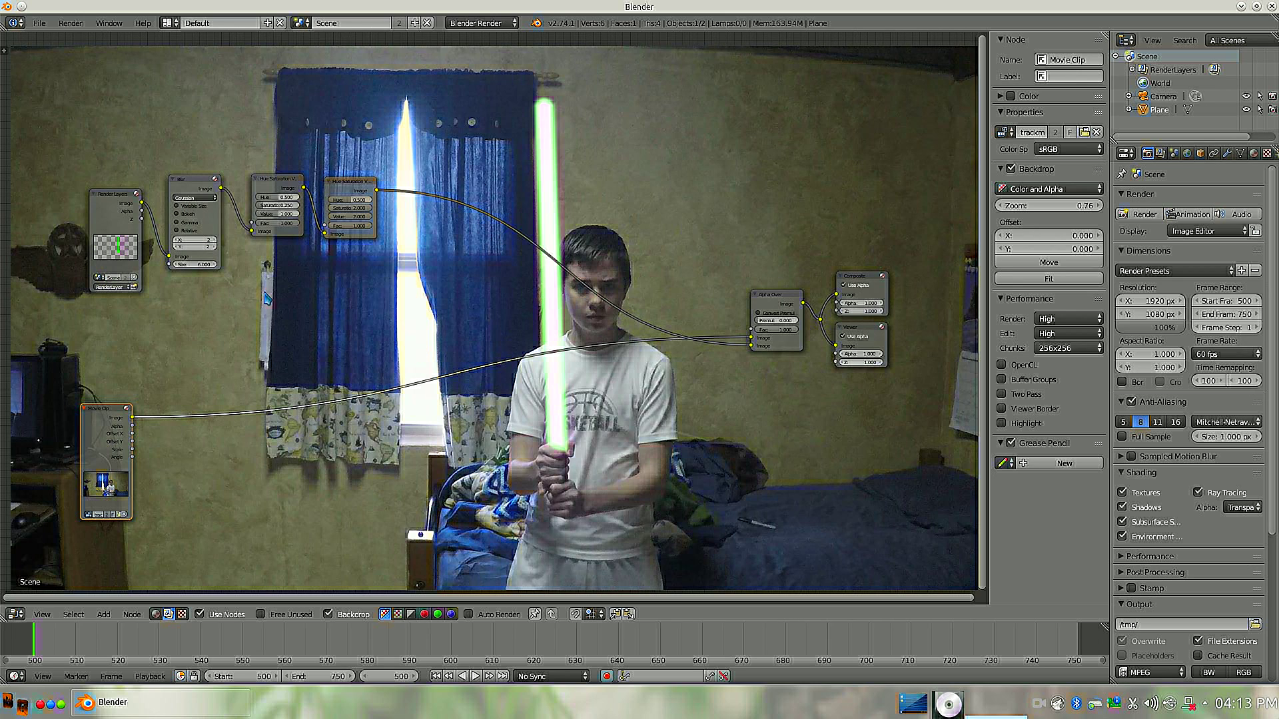
pyautogui.click(200, 266)
pyautogui.write('8')
pyautogui.press('Return')
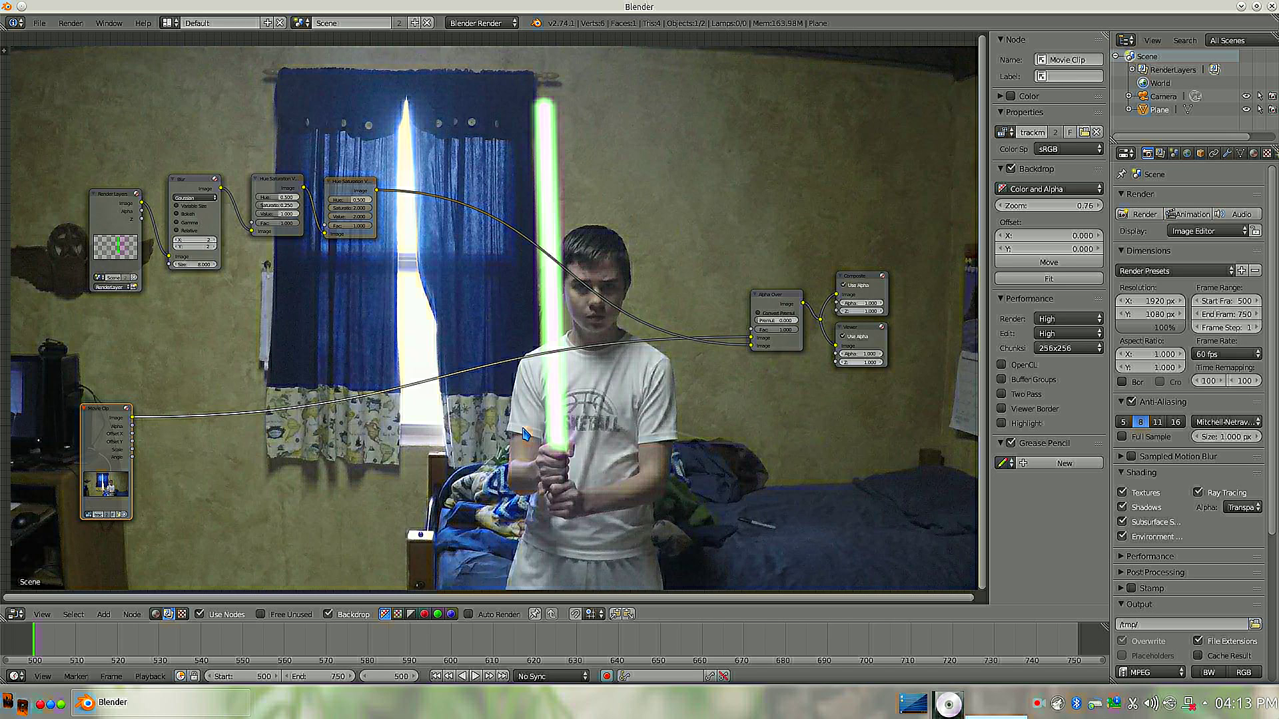
pyautogui.scroll(-2, 623, 425)
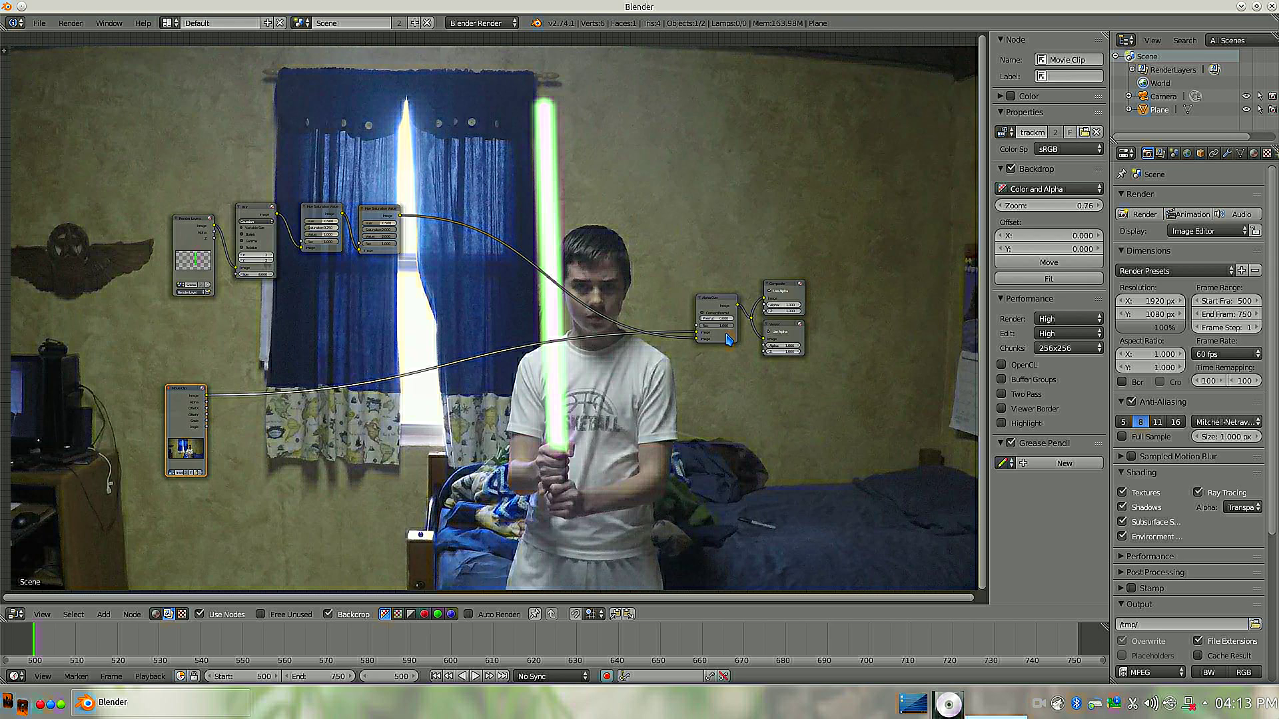
pyautogui.scroll(-1, 529, 434)
pyautogui.scroll(2, 529, 430)
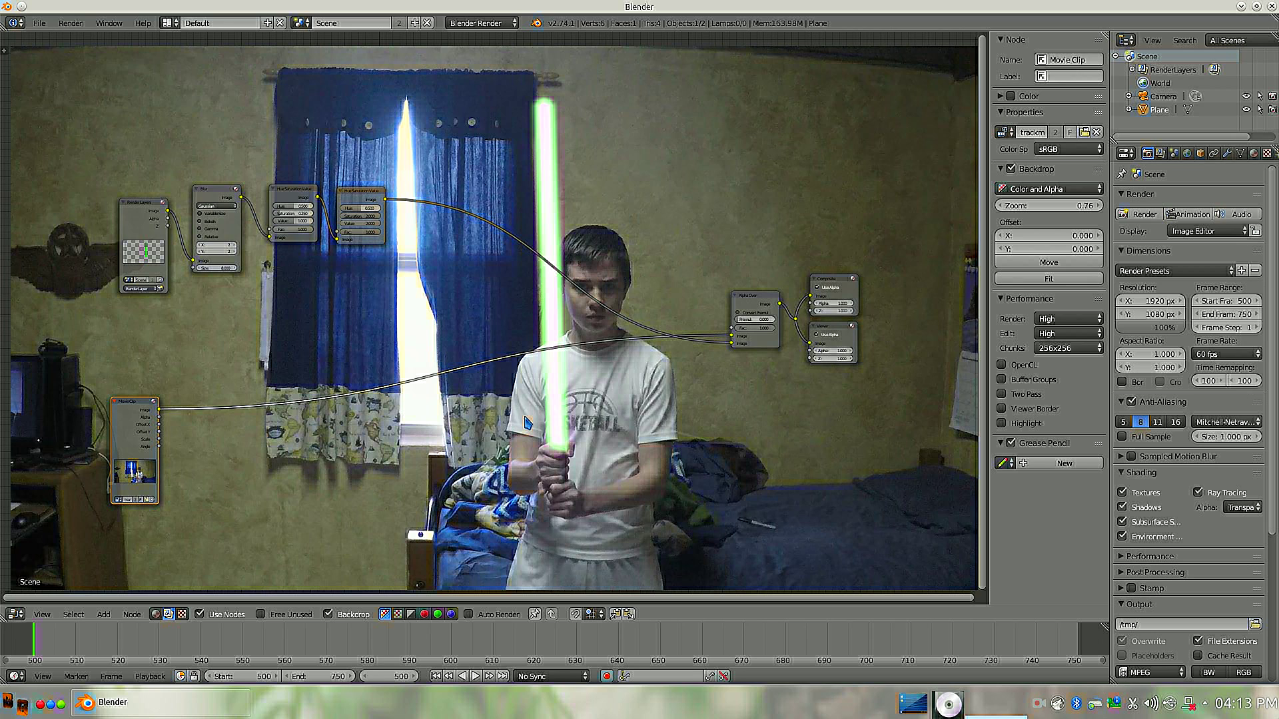
pyautogui.moveTo(786, 443); pyautogui.dragTo(623, 393, button='middle')
pyautogui.press('Home')
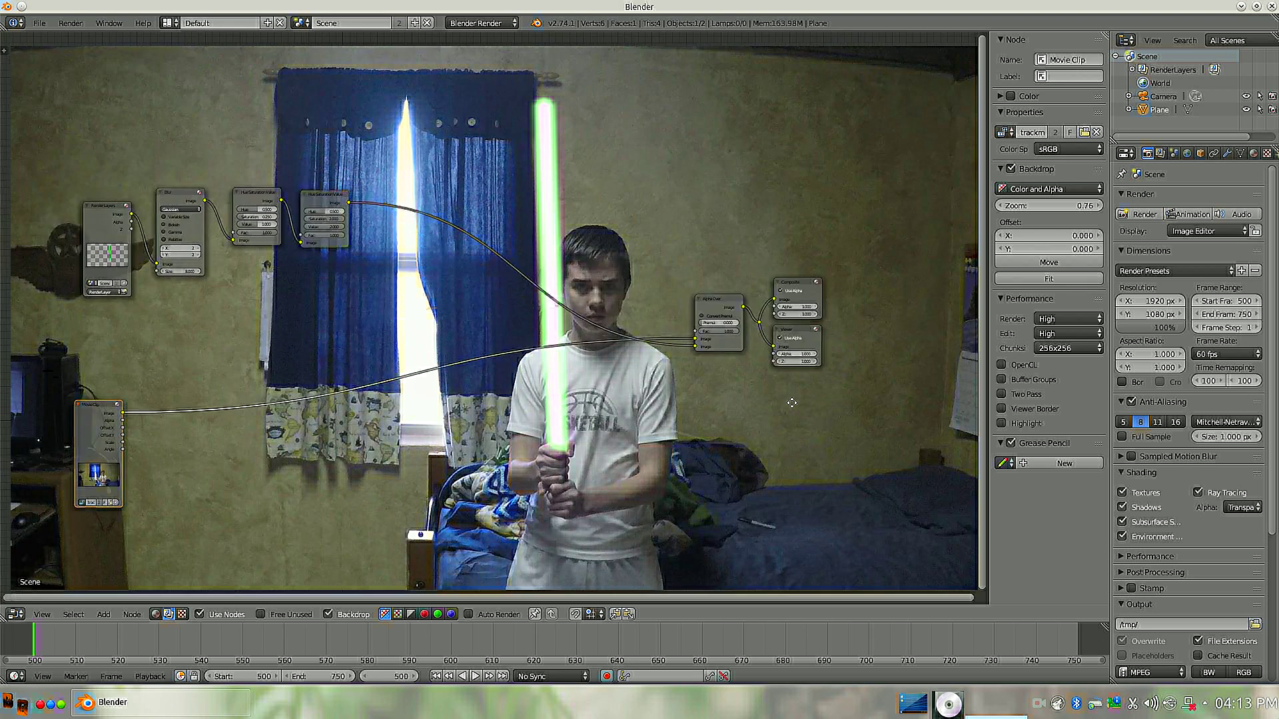
pyautogui.scroll(1, 707, 391)
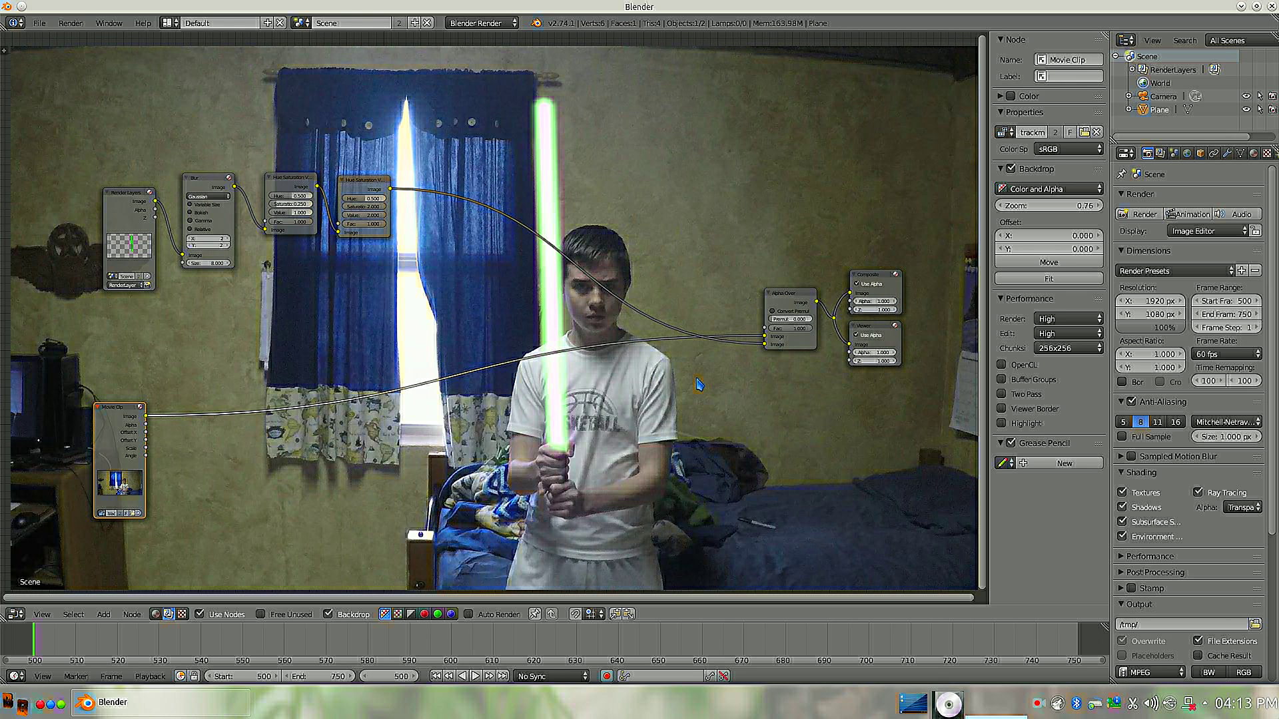
pyautogui.scroll(2, 698, 384)
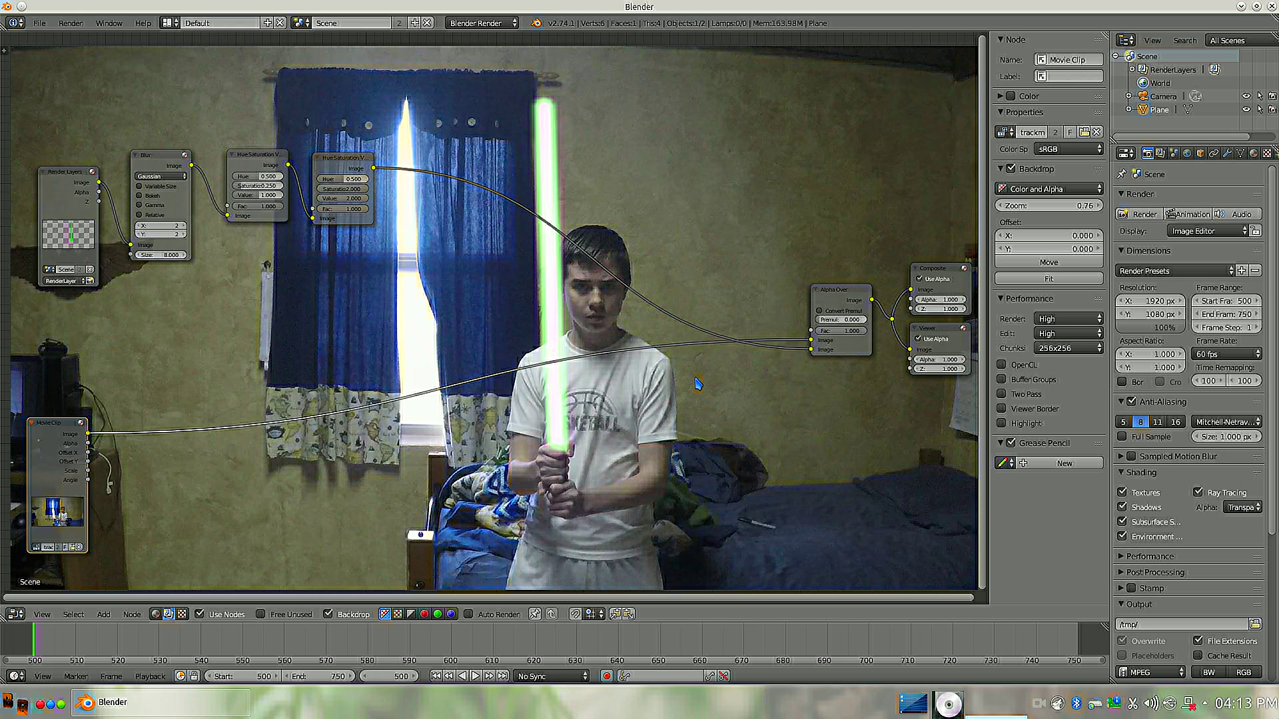
pyautogui.moveTo(770, 403); pyautogui.dragTo(757, 400, button='middle')
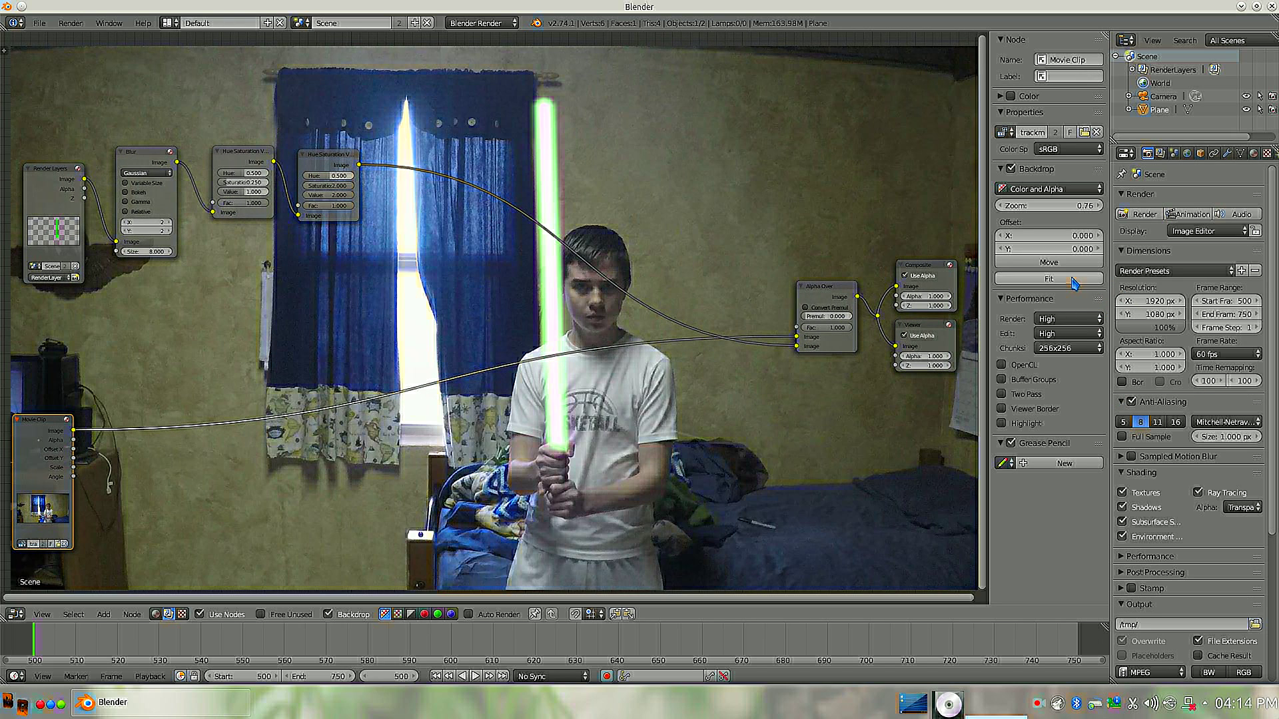
# Offset the backdrop image by about X -200 and Y -24, and fit it back into the node editor.
pyautogui.click(1037, 263)
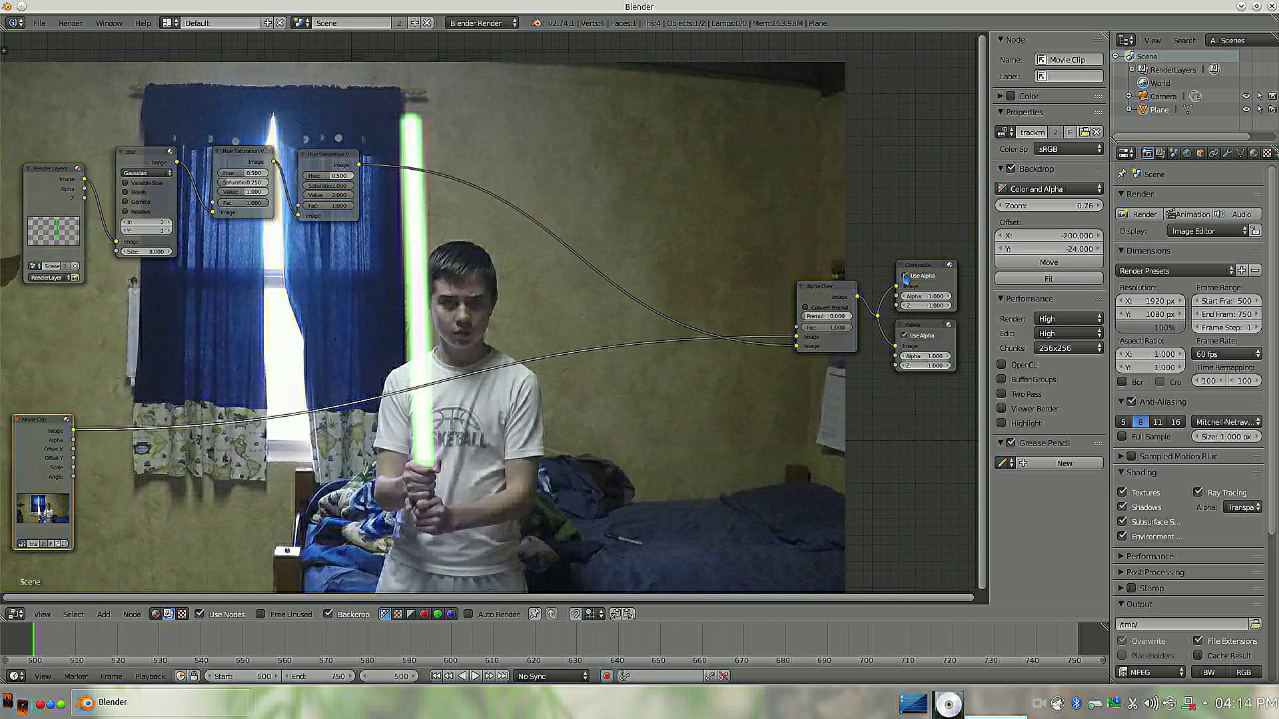
pyautogui.click(906, 278)
pyautogui.click(1048, 278)
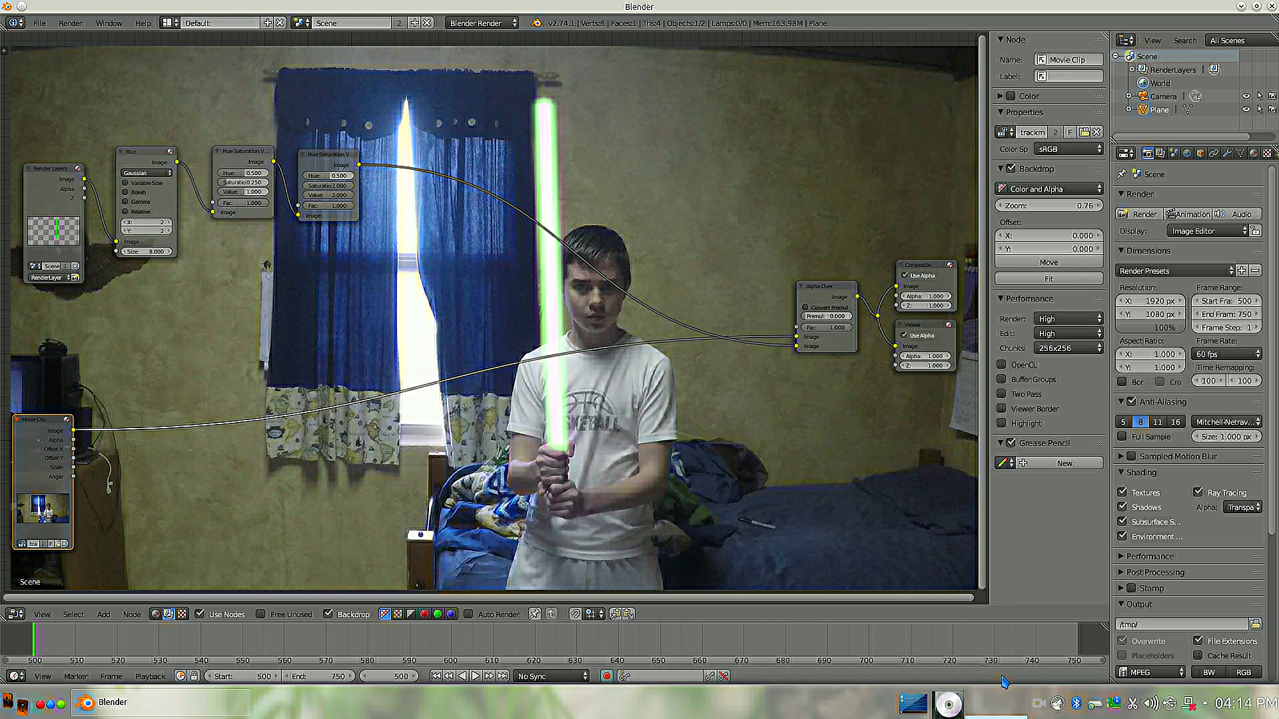
pyautogui.rightClick(1038, 705)
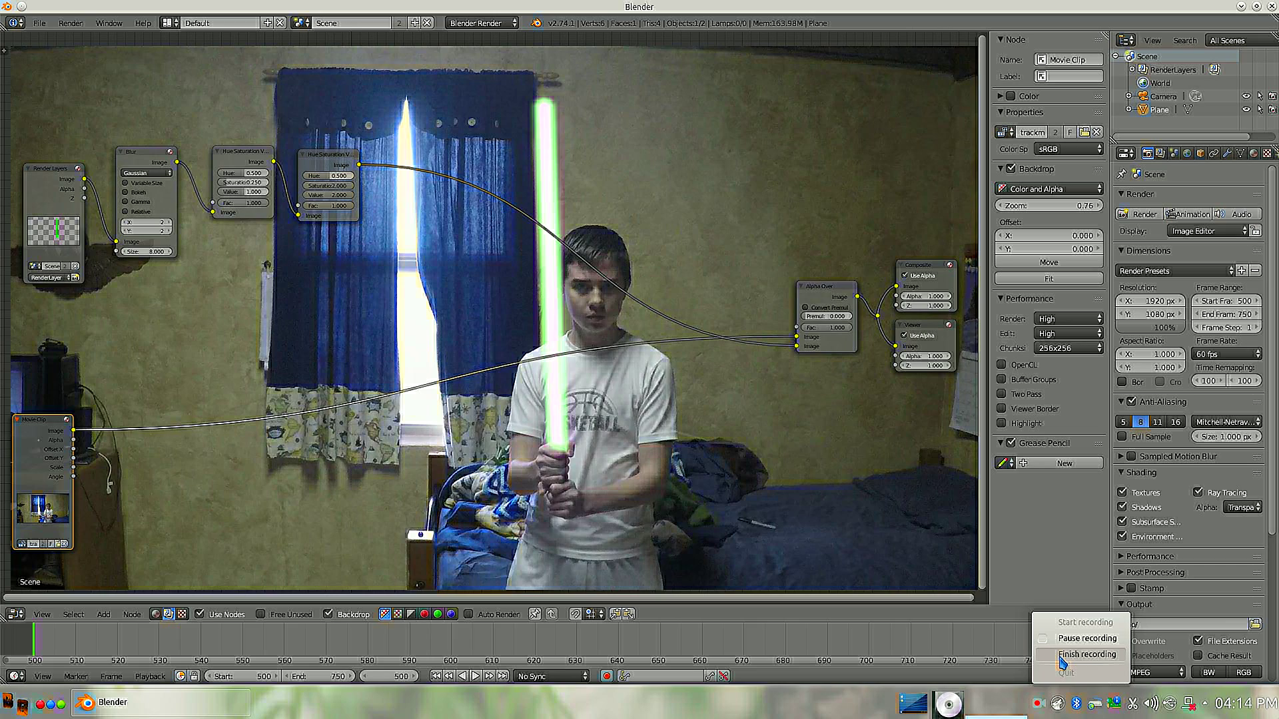
pyautogui.click(1062, 657)
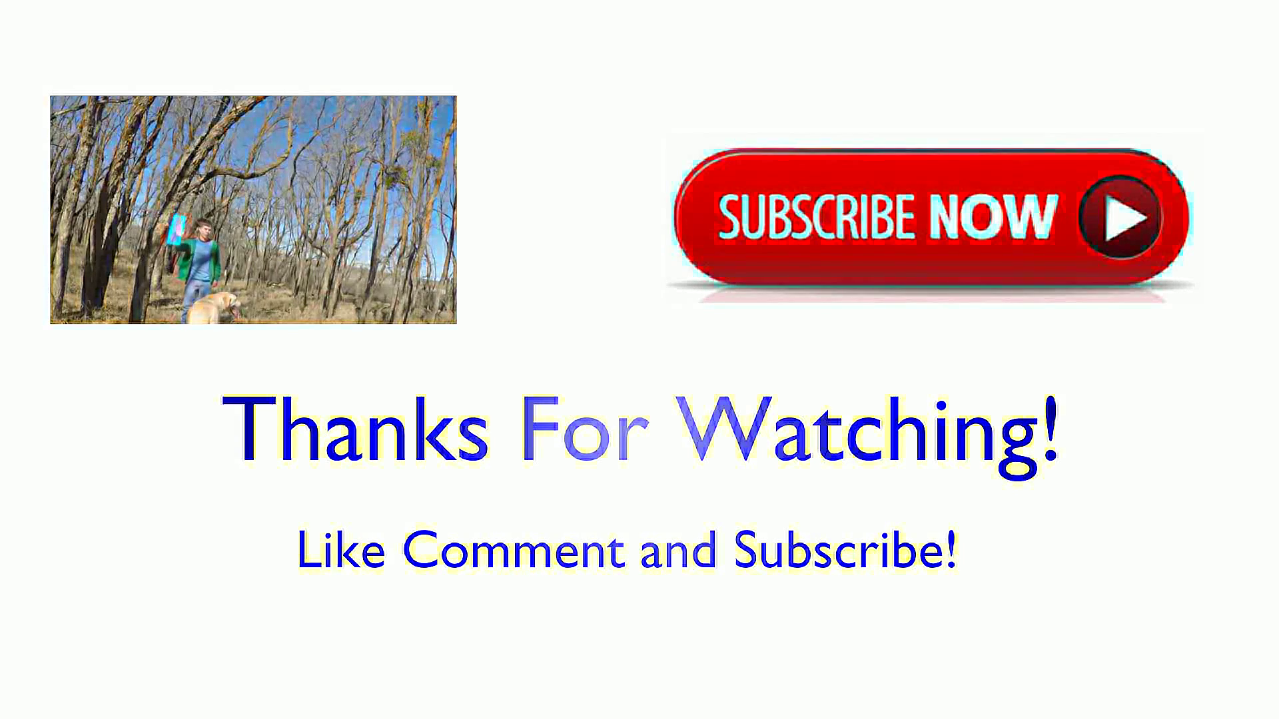